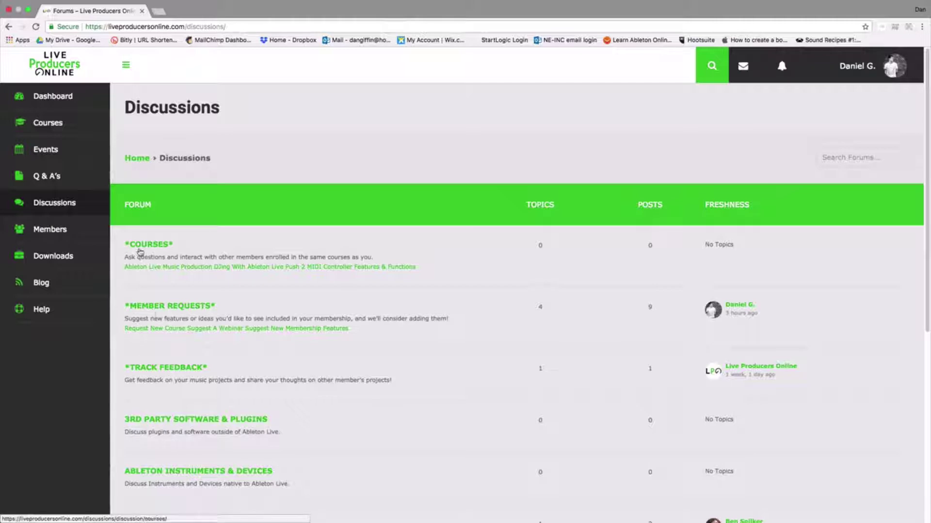
# - Look through the discussion forums and the Downloads page, expanding the Ableton Devices and Plugin Presets categories
pyautogui.scroll(-1, 155, 311)
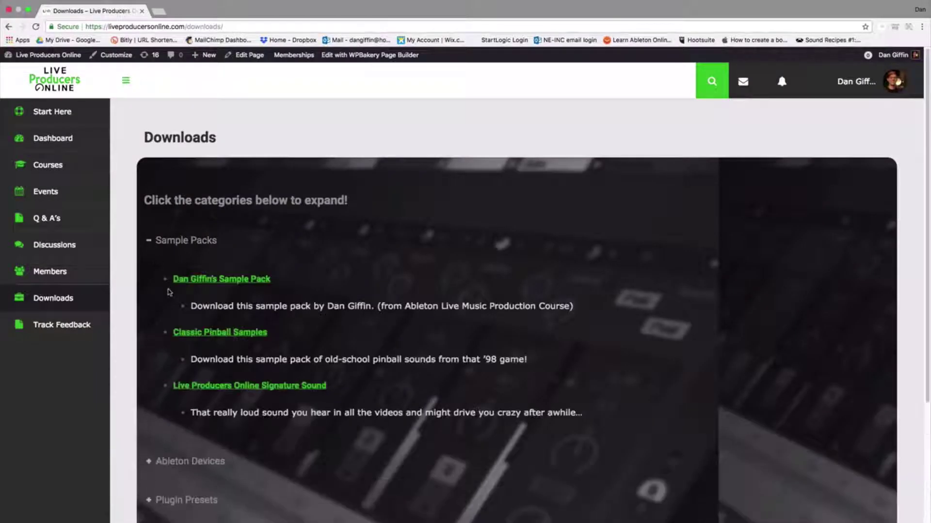
pyautogui.scroll(-5, 169, 292)
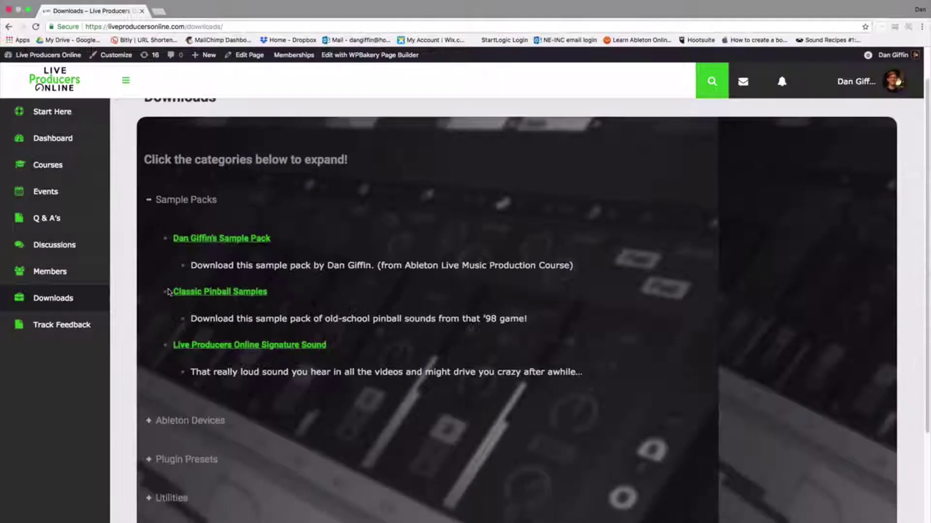
pyautogui.click(155, 352)
pyautogui.scroll(-8, 164, 329)
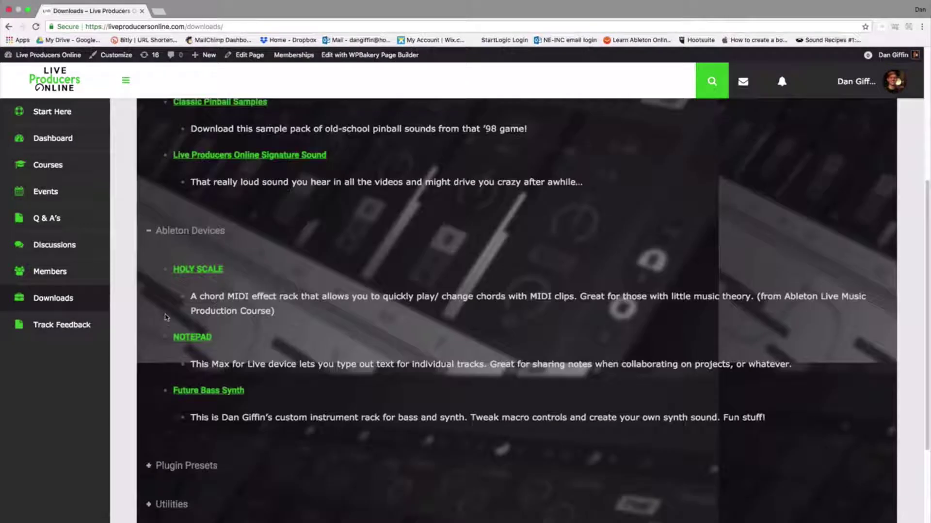
pyautogui.click(177, 386)
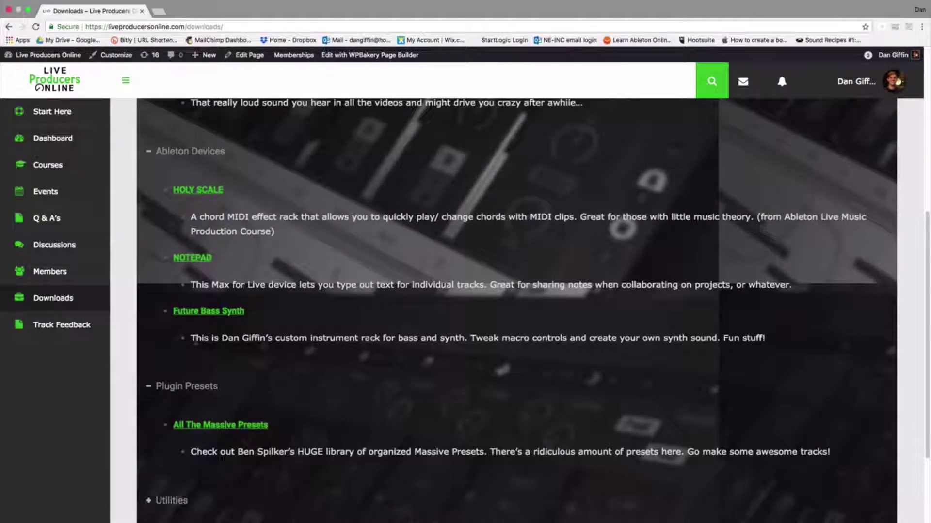
pyautogui.scroll(-1, 203, 368)
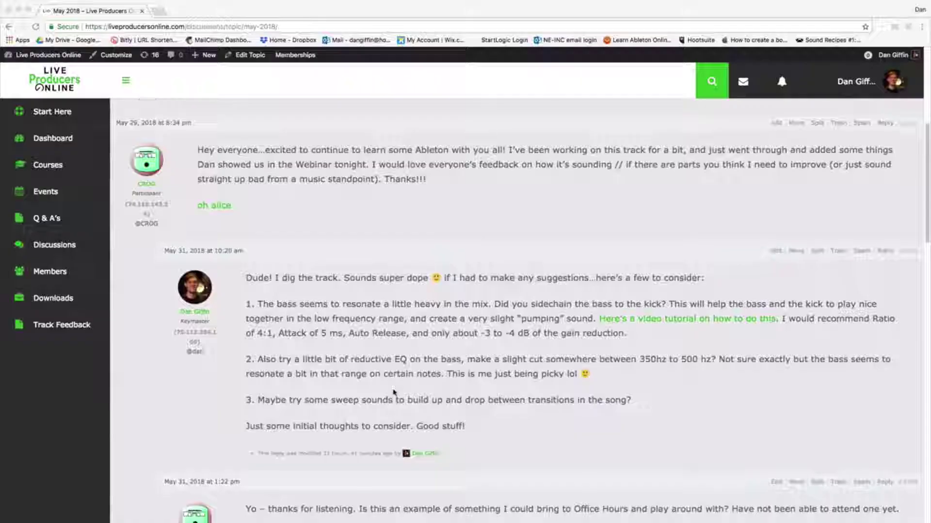
# - Read through the May 2018 track feedback thread and its replies
pyautogui.scroll(-6, 393, 391)
pyautogui.scroll(-10, 393, 392)
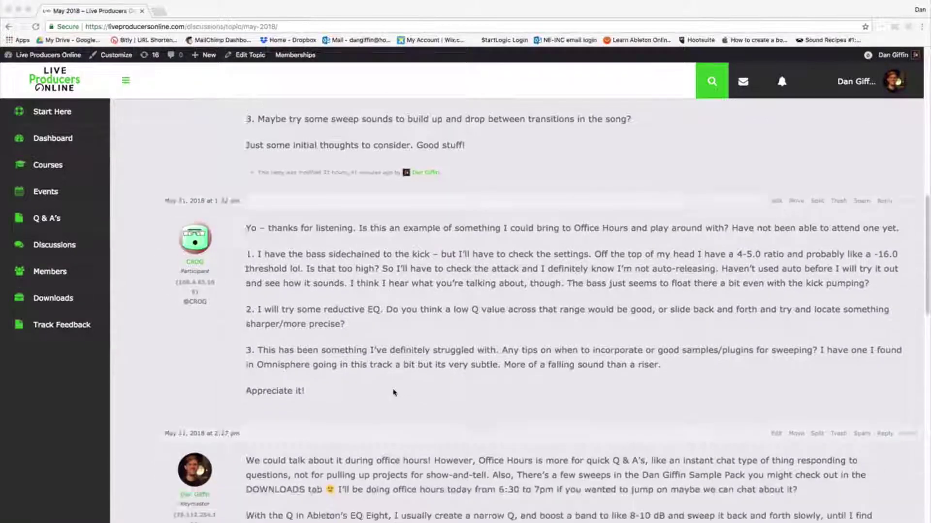
pyautogui.scroll(-3, 394, 392)
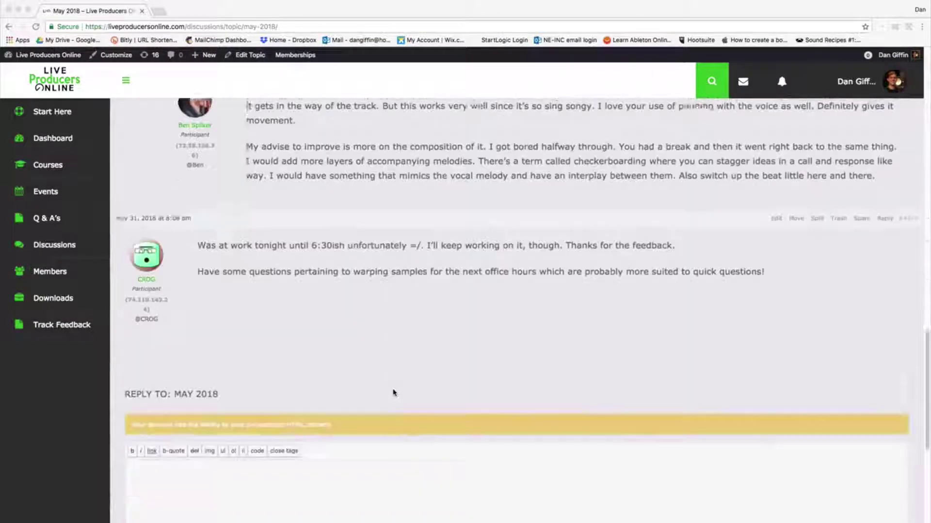
pyautogui.scroll(3, 394, 393)
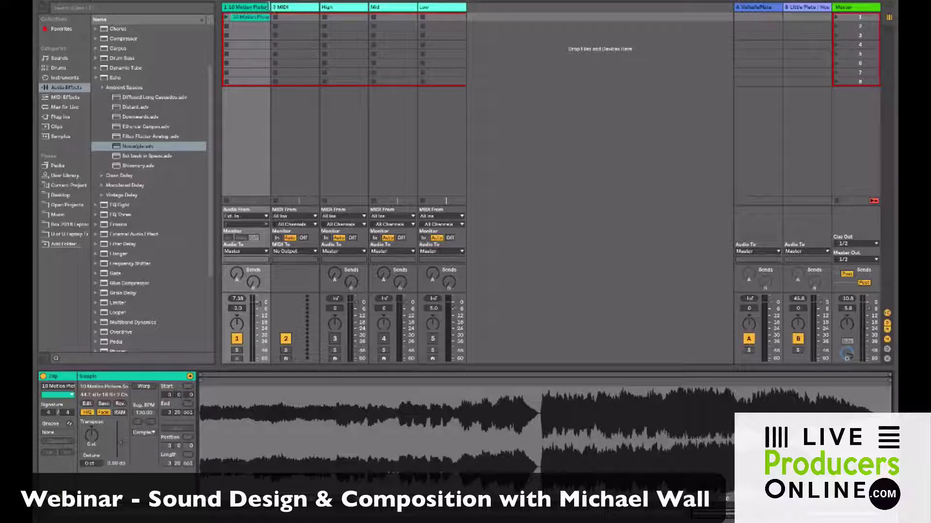
# - Switch to Ableton Live, widen the first track, and play the 10 Motion Picture Soundtrack clip at a higher volume
pyautogui.moveTo(269, 7); pyautogui.dragTo(304, 6)
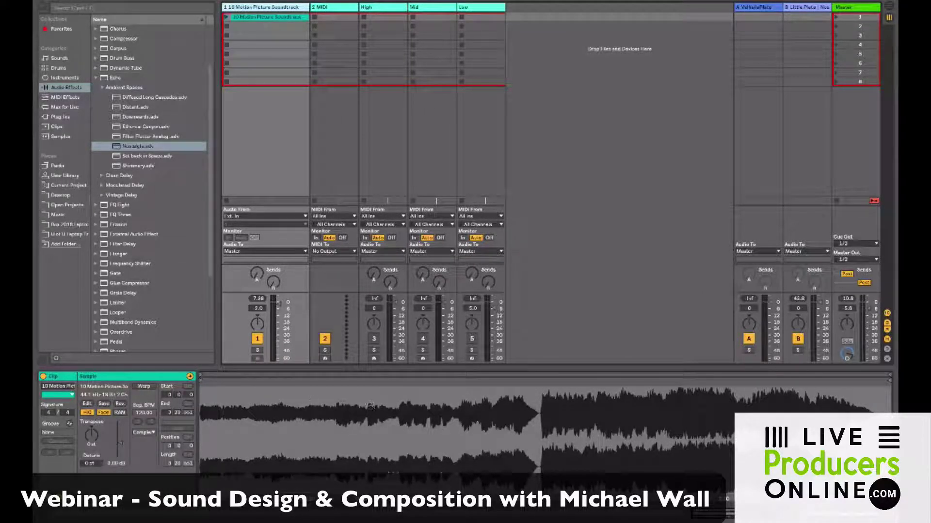
pyautogui.click(226, 18)
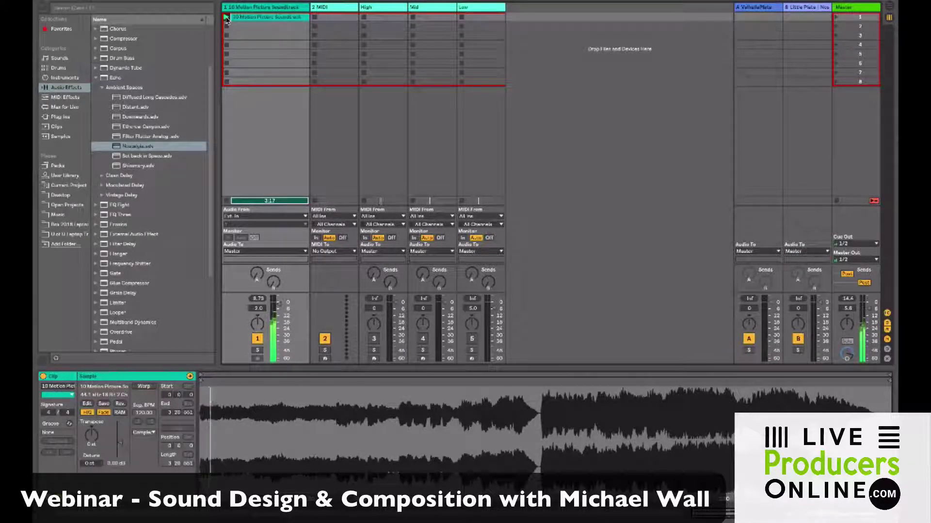
pyautogui.press('XF86AudioRaiseVolume')
pyautogui.press('XF86AudioRaiseVolume')
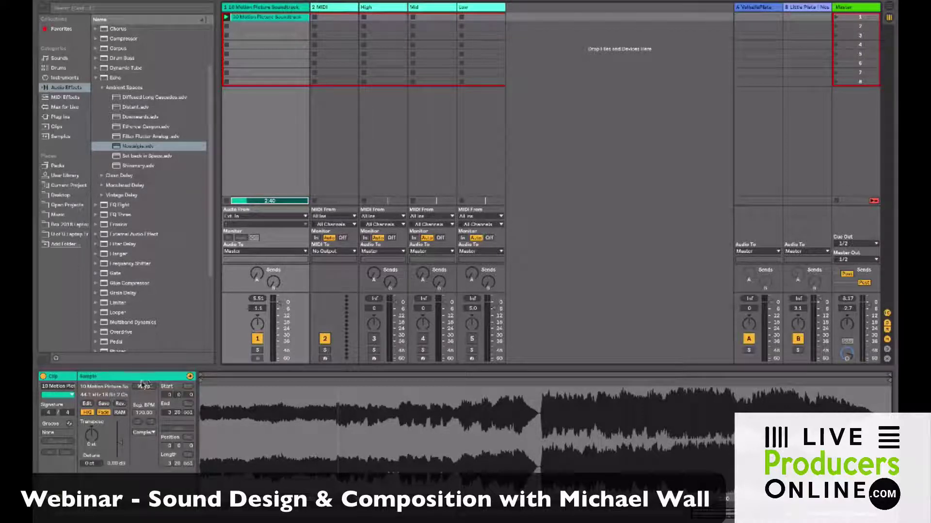
# - Enable Warp for the soundtrack clip, shorten its loop to about 24 bars, and move its end marker to about 20.4
pyautogui.click(144, 387)
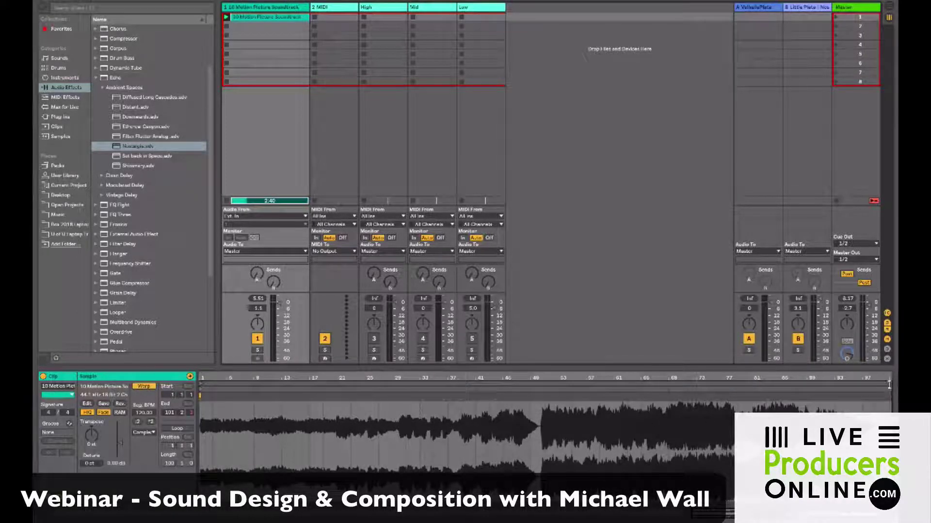
pyautogui.moveTo(889, 386); pyautogui.dragTo(365, 448)
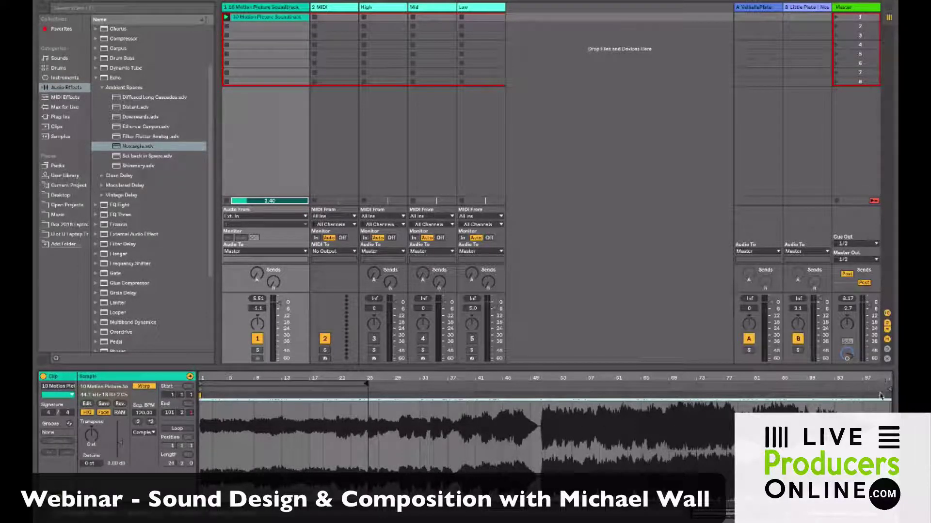
pyautogui.moveTo(883, 390)
pyautogui.mouseDown()
pyautogui.moveTo(335, 391)
pyautogui.moveTo(318, 383)
pyautogui.moveTo(329, 416)
pyautogui.mouseUp()
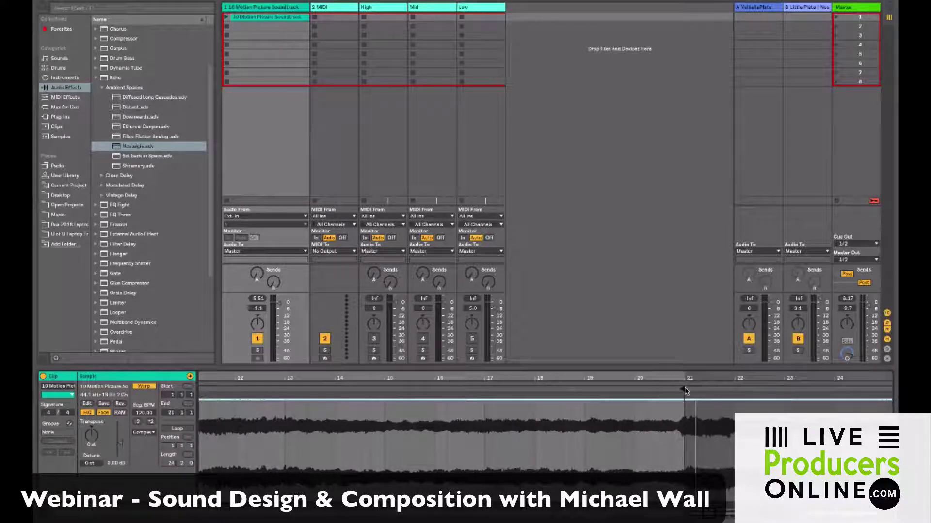
pyautogui.moveTo(681, 389); pyautogui.dragTo(675, 388)
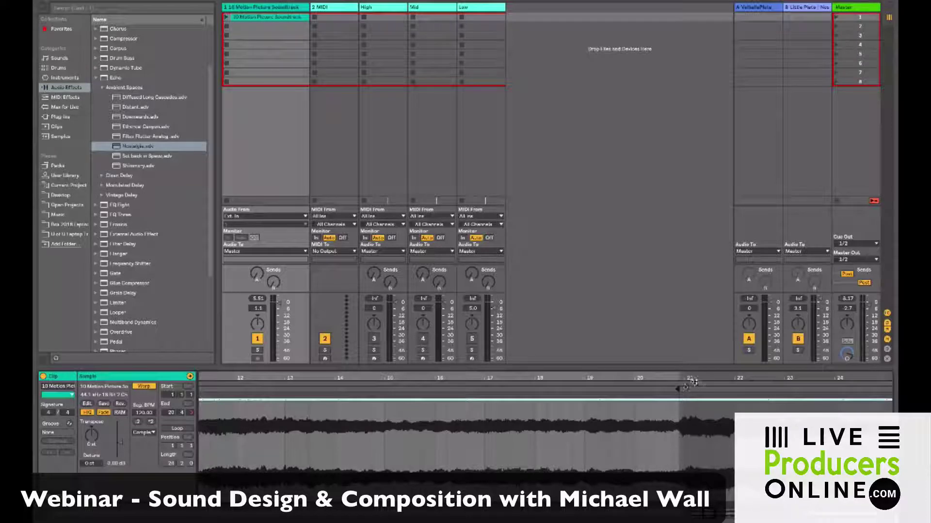
# - Shorten the clip's loop to a length of 19.3.2, matching the end marker, and audition the ending
pyautogui.scroll(-3, 523, 389)
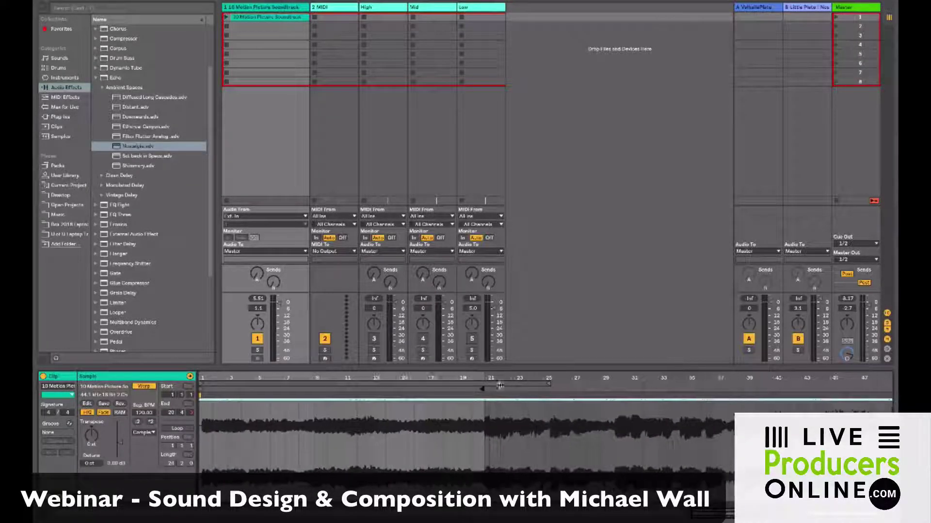
pyautogui.moveTo(548, 383); pyautogui.dragTo(483, 383)
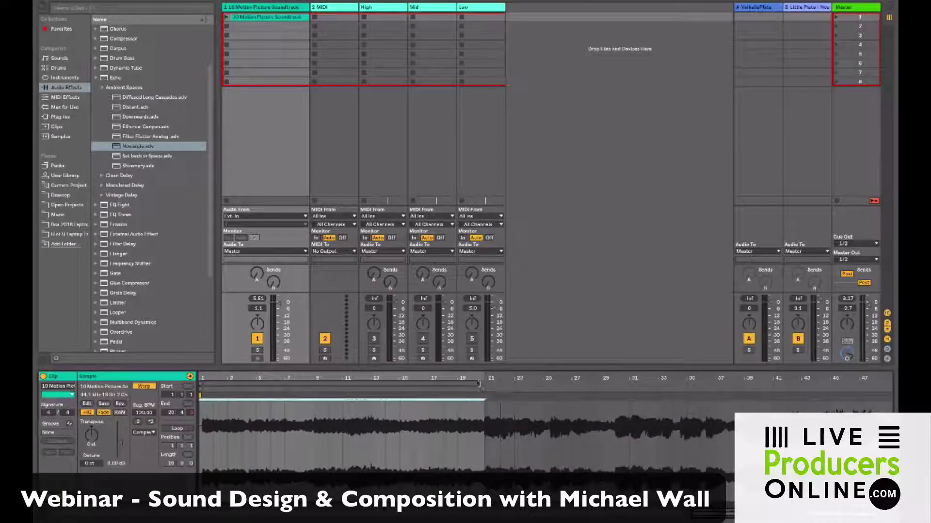
pyautogui.scroll(3, 483, 377)
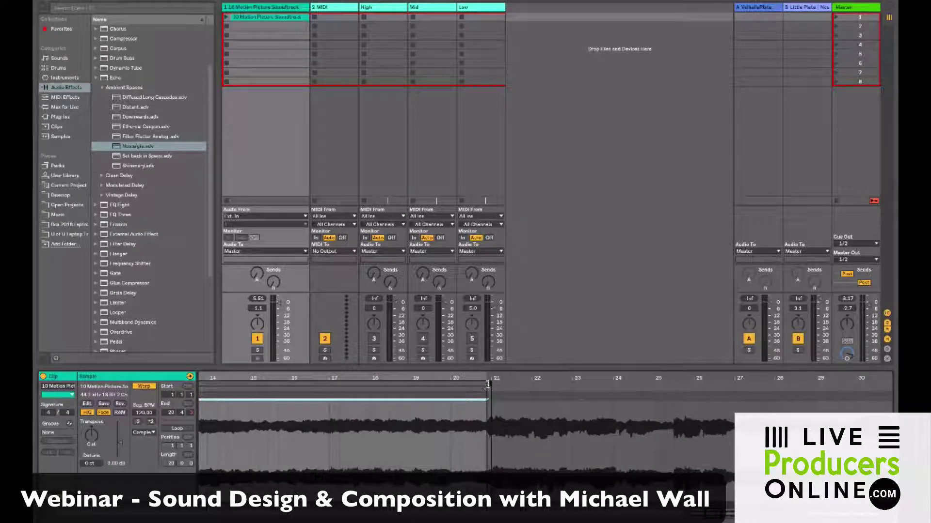
pyautogui.click(419, 390)
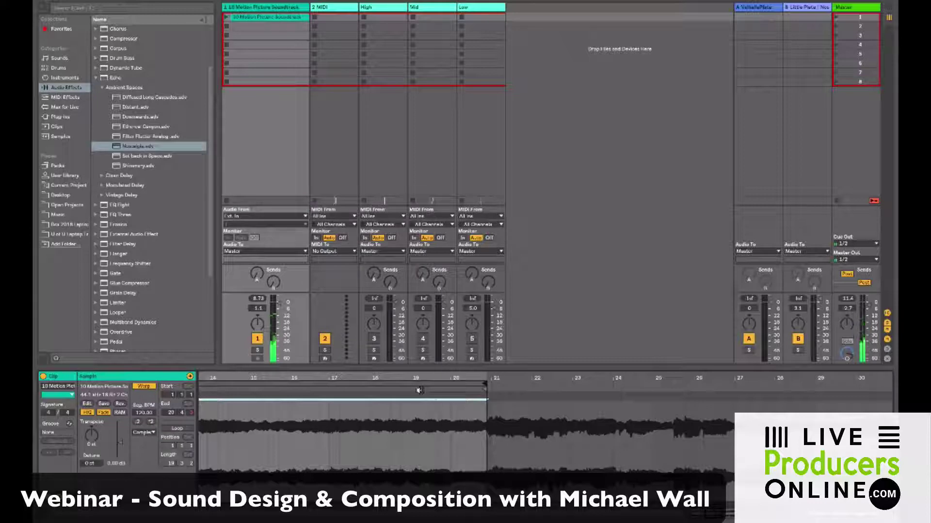
# - Select the clip's entire retained region and crop the sample to it
pyautogui.hotkey('ctrl', 'a')
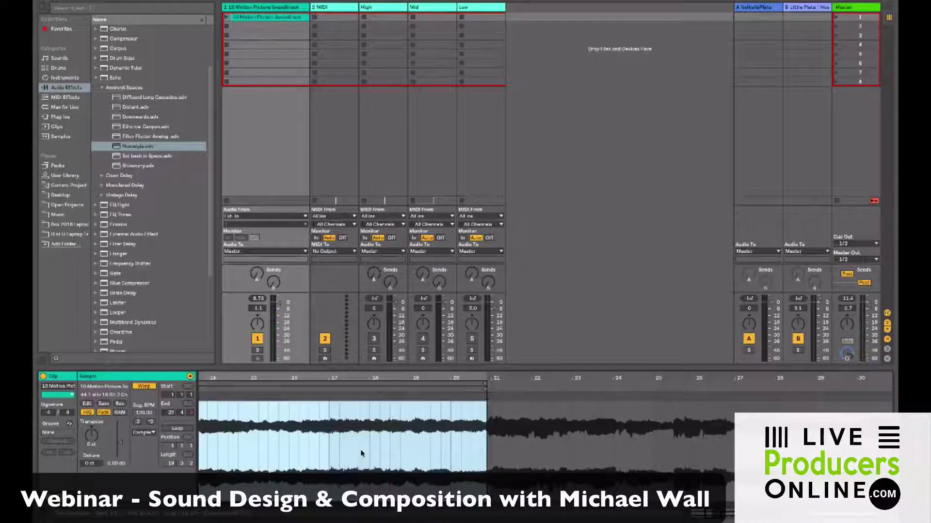
pyautogui.rightClick(360, 453)
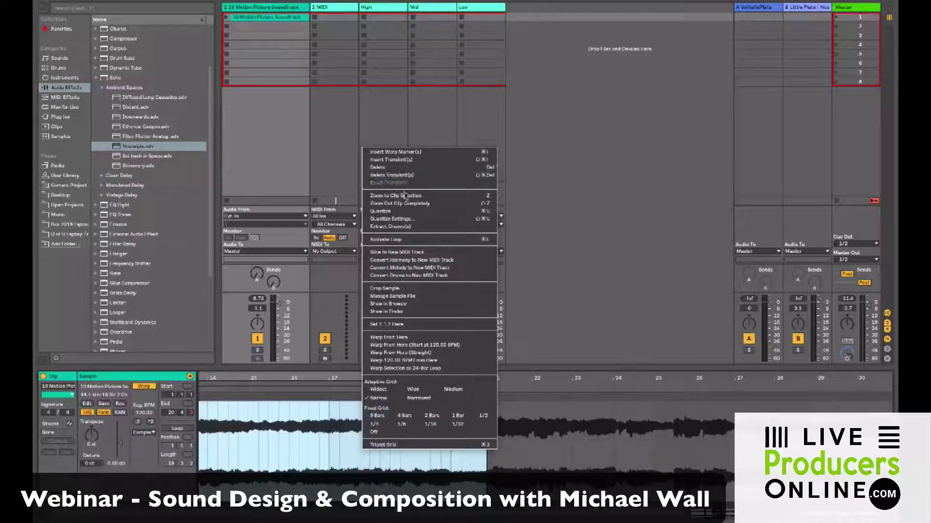
pyautogui.click(388, 288)
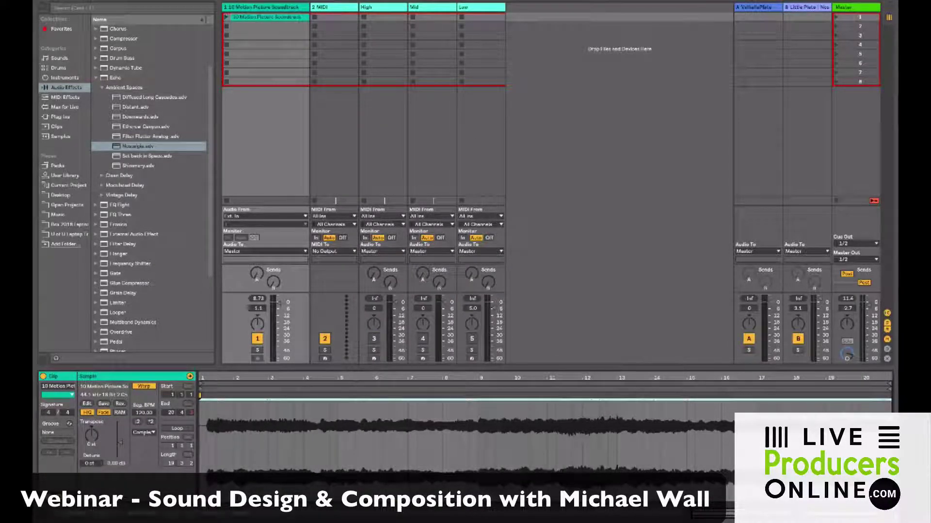
# - Try moving the soundtrack clip onto the MIDI track and undo the move
pyautogui.rightClick(252, 20)
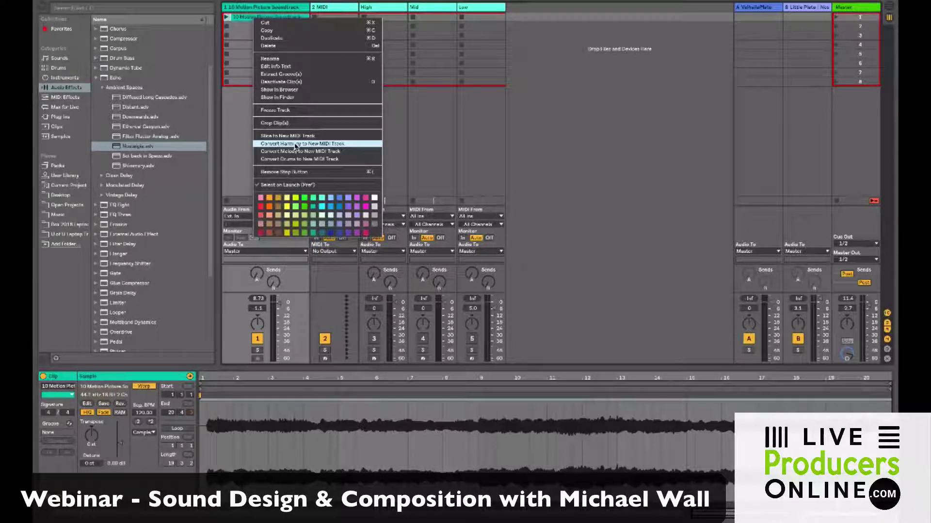
pyautogui.click(557, 124)
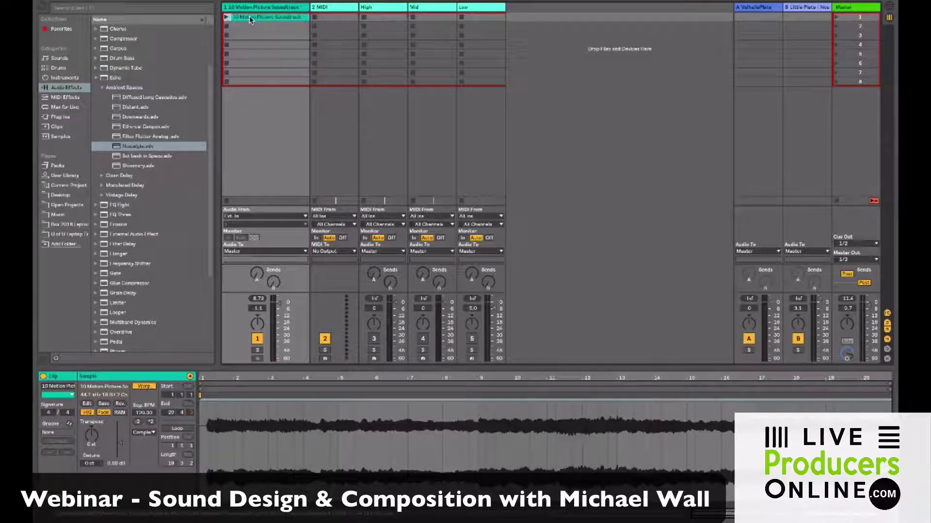
pyautogui.moveTo(251, 20); pyautogui.dragTo(329, 18)
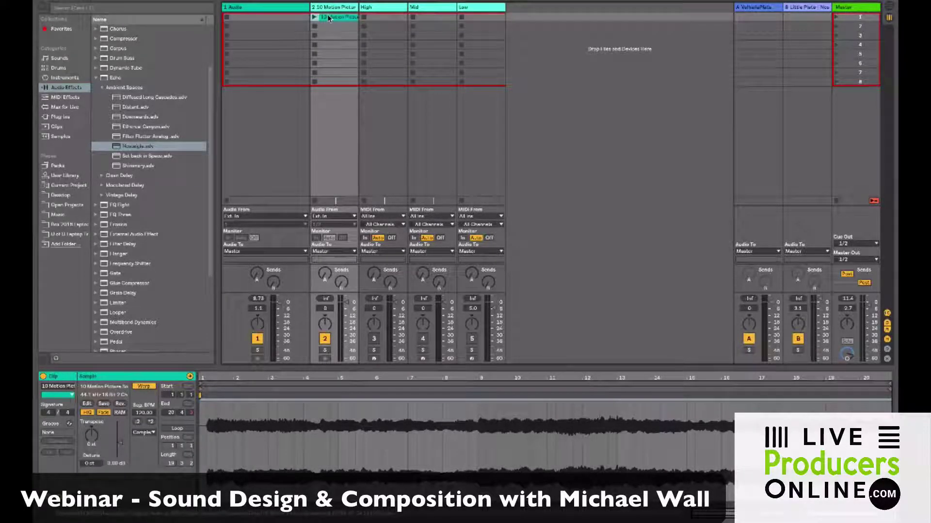
pyautogui.hotkey('ctrl', 'z')
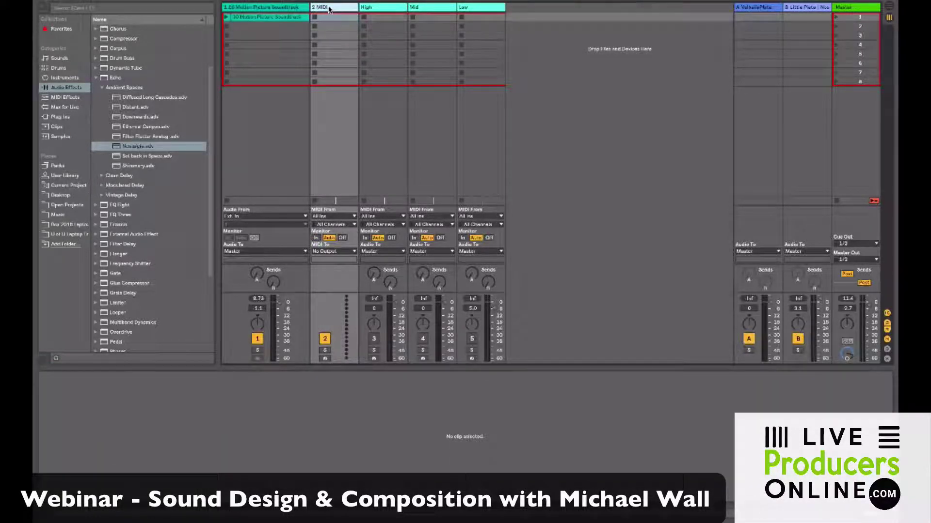
# - Convert the soundtrack clip's harmony to a new MIDI track and delete the empty MIDI track
pyautogui.click(328, 9)
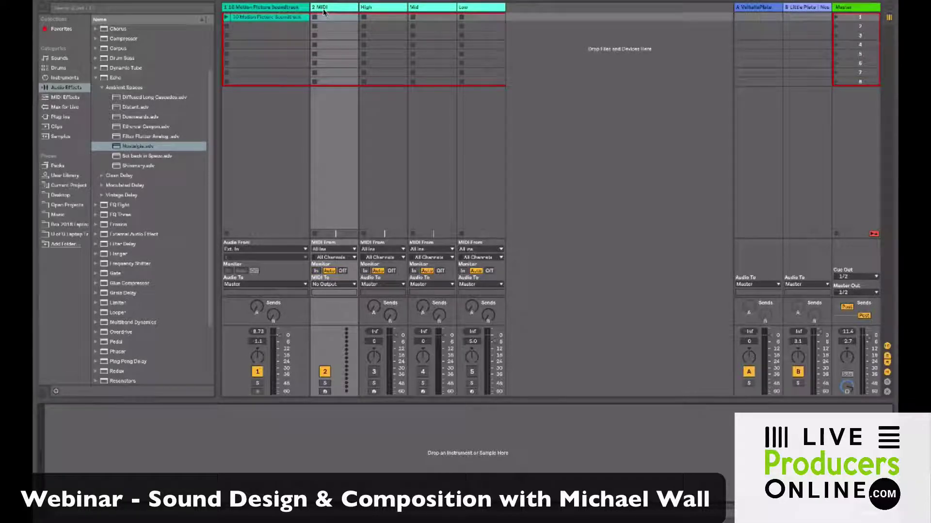
pyautogui.rightClick(287, 18)
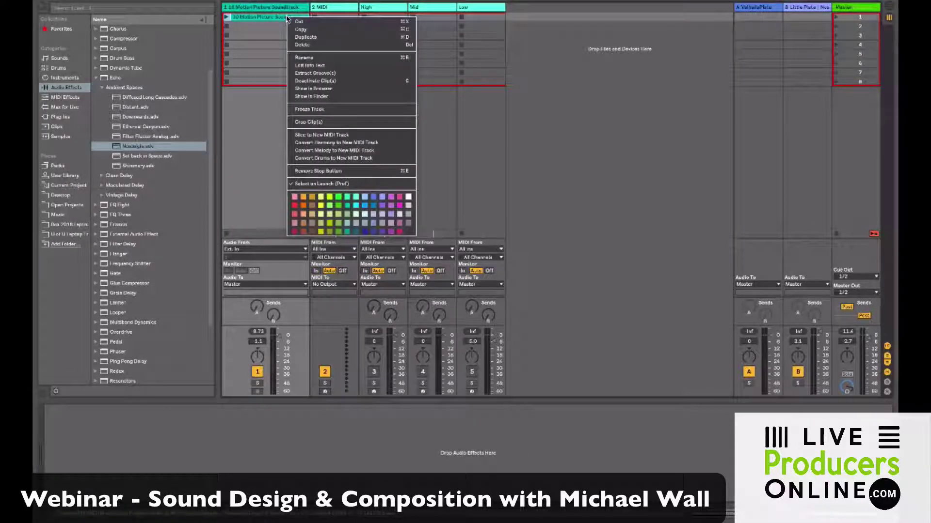
pyautogui.click(339, 143)
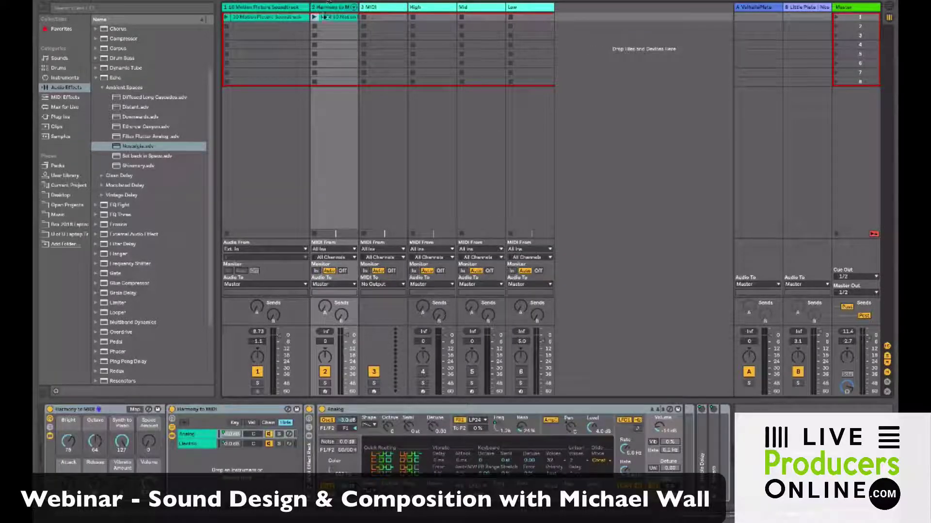
pyautogui.click(383, 8)
pyautogui.press('Delete')
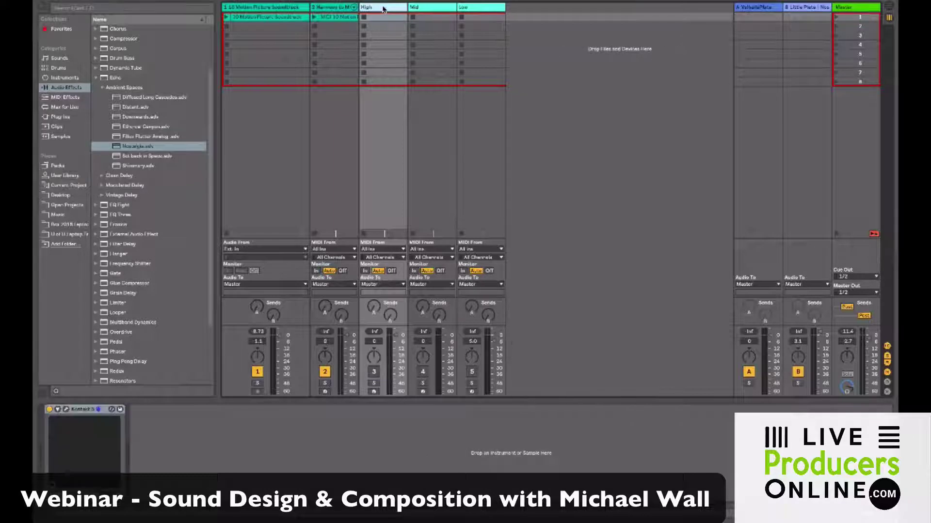
# - Open the converted harmony MIDI clip's notes and enlarge the note editor to fill most of the window
pyautogui.click(330, 7)
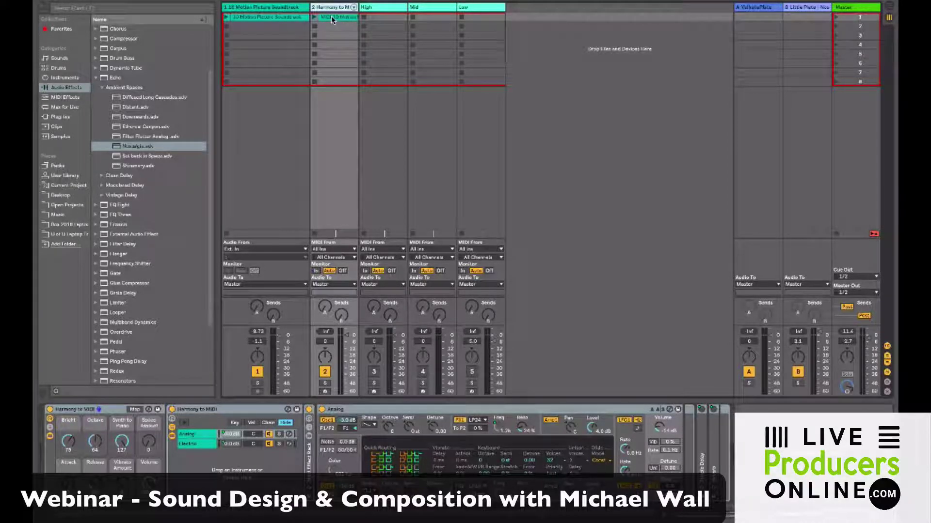
pyautogui.doubleClick(250, 20)
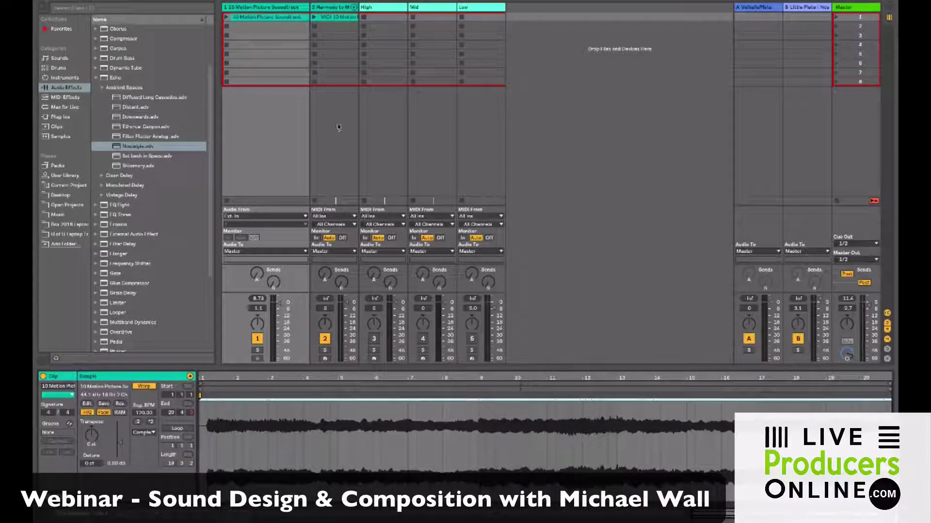
pyautogui.click(338, 18)
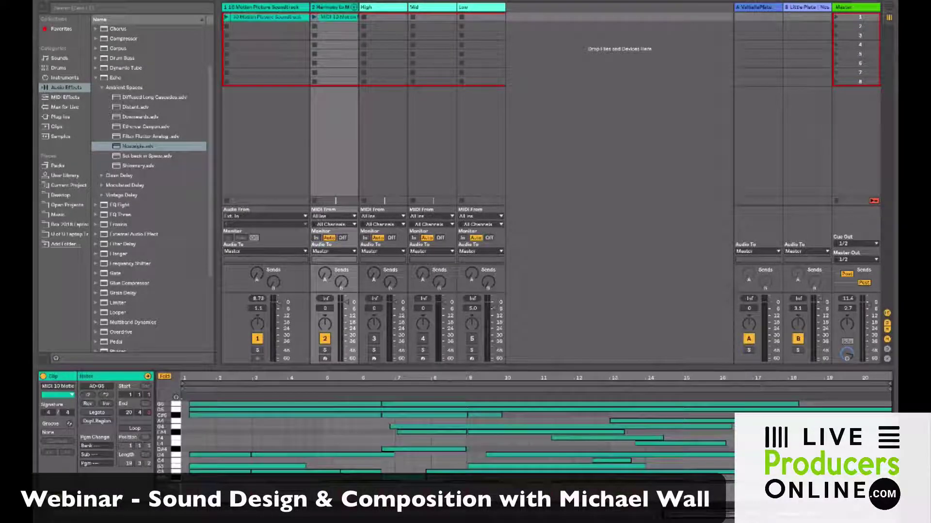
pyautogui.moveTo(557, 369); pyautogui.dragTo(530, 192)
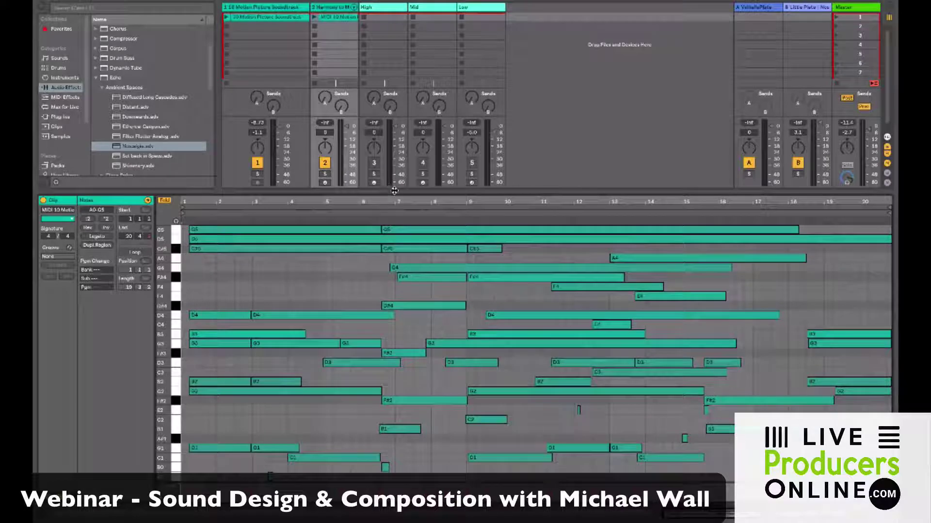
pyautogui.moveTo(394, 191); pyautogui.dragTo(393, 107)
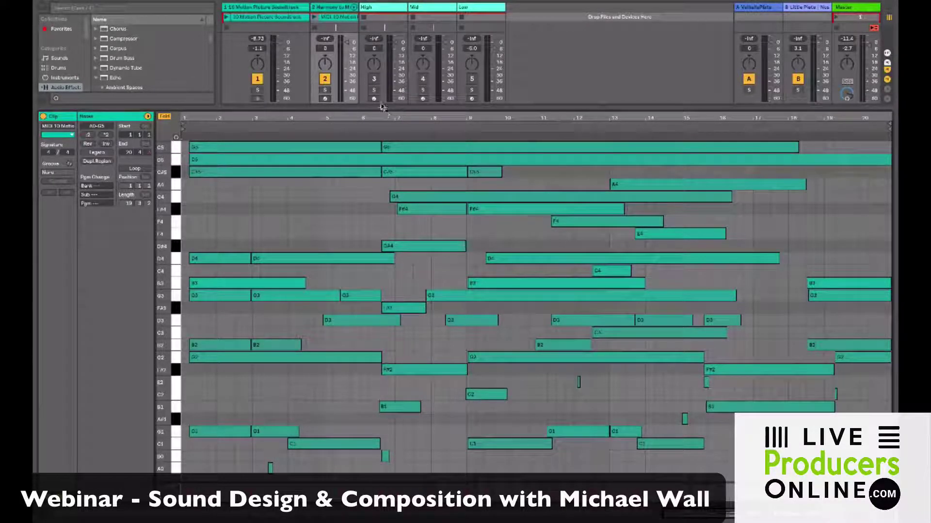
# - Play the converted harmony clip in track 2 and enlarge its note editor again
pyautogui.moveTo(380, 107); pyautogui.dragTo(380, 328)
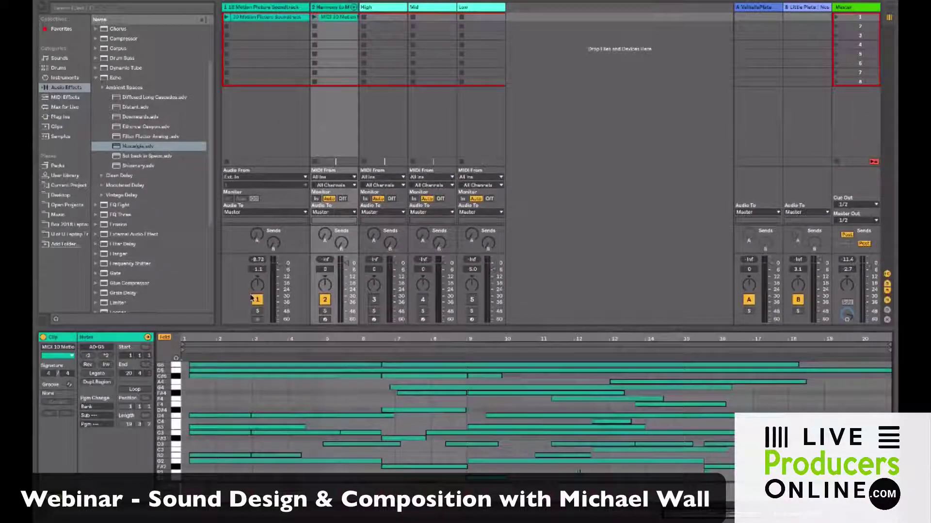
pyautogui.click(314, 17)
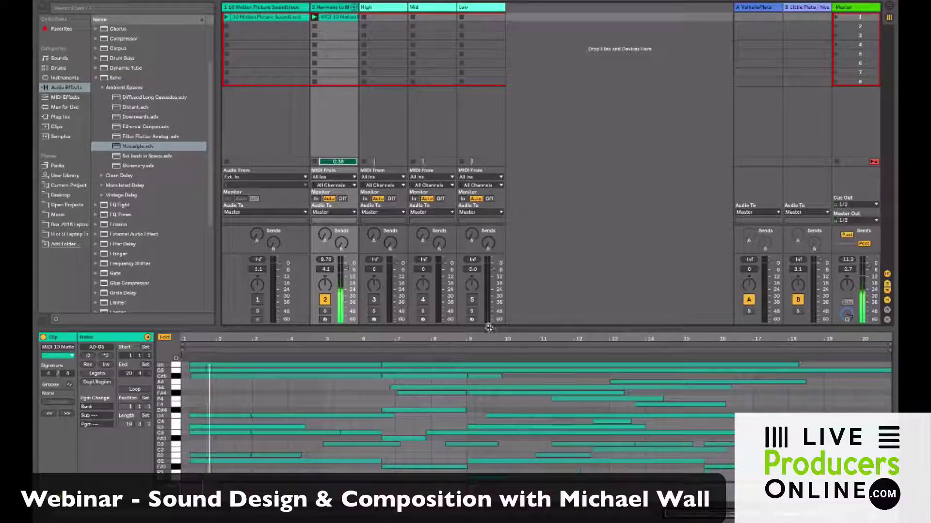
pyautogui.moveTo(491, 328); pyautogui.dragTo(470, 110)
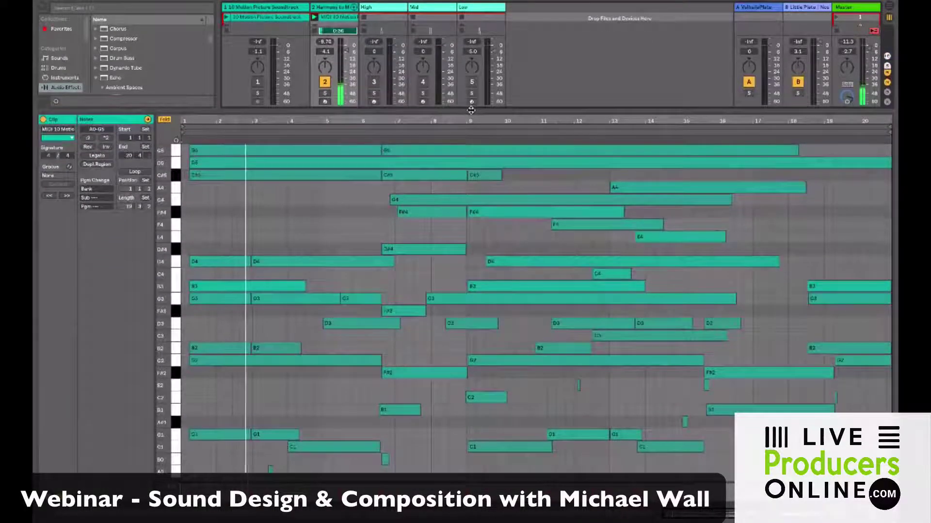
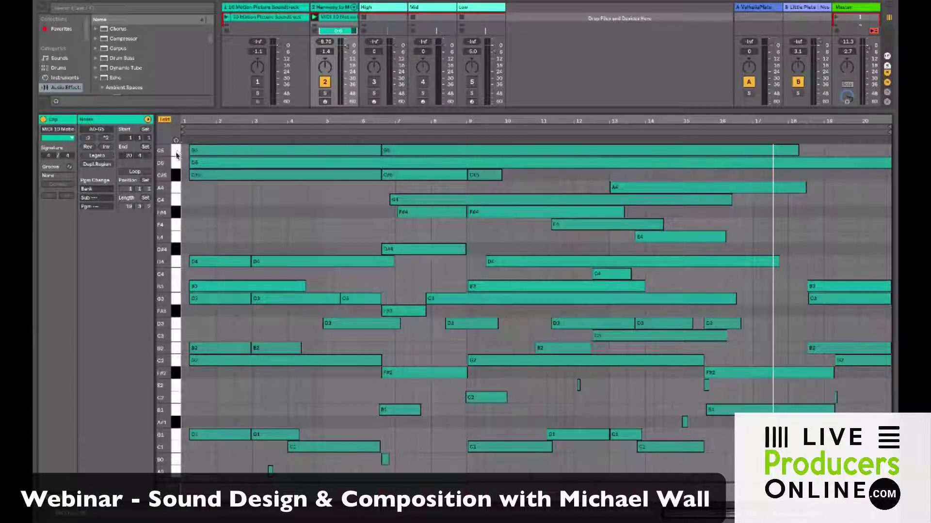
# - Delete all C#5, F4 and D#4 notes from the harmony clip
pyautogui.click(177, 175)
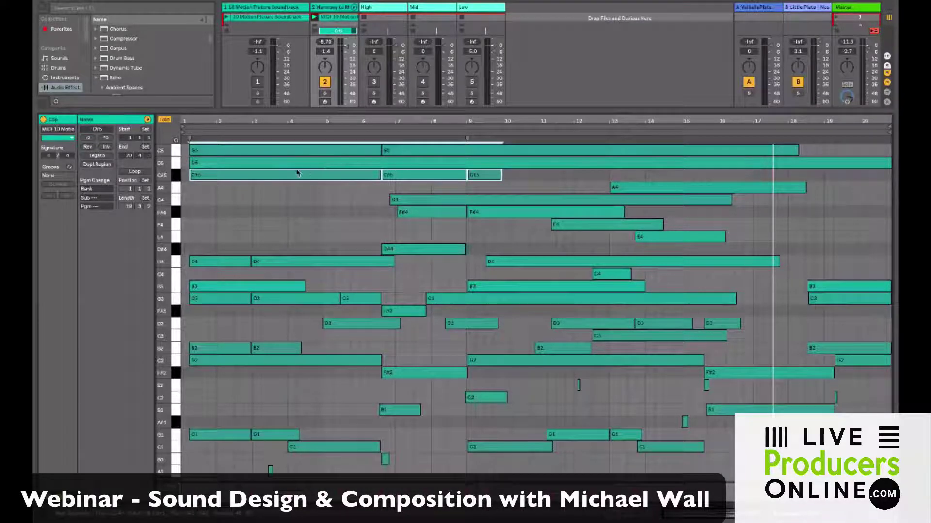
pyautogui.press('Delete')
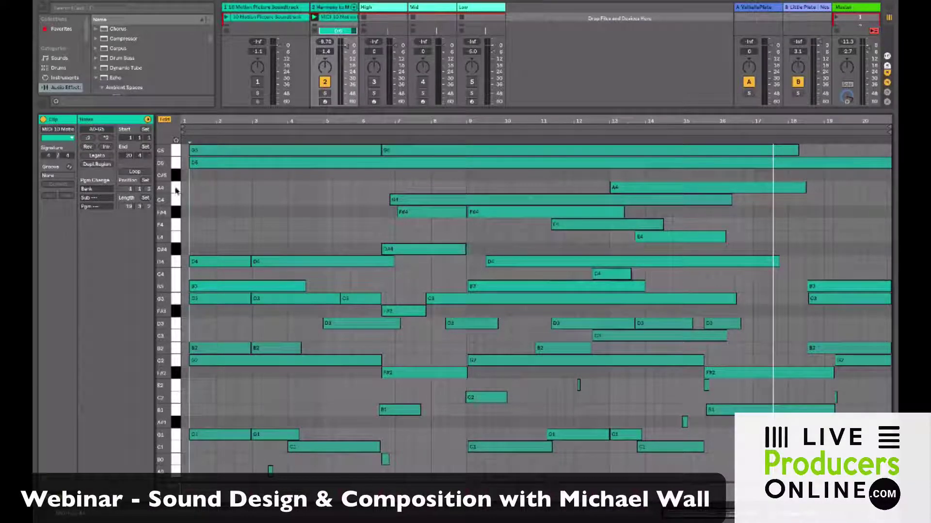
pyautogui.click(175, 225)
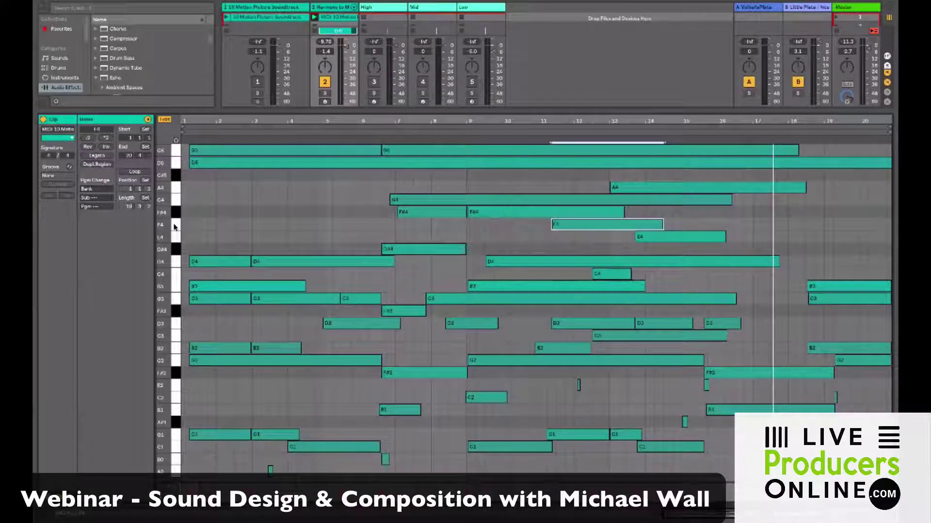
pyautogui.press('Delete')
pyautogui.click(176, 249)
pyautogui.press('Delete')
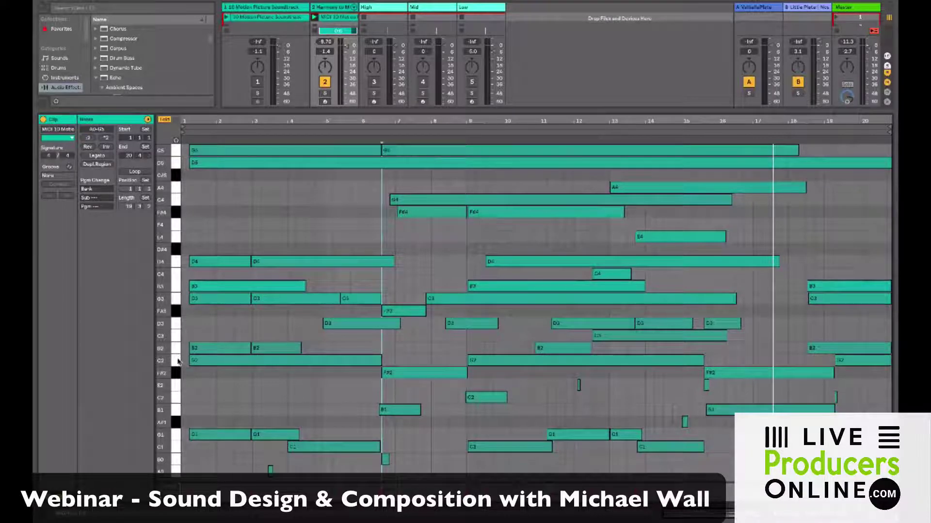
# - Delete the A#1 note and the short A0 note from the harmony clip
pyautogui.click(177, 423)
pyautogui.press('Delete')
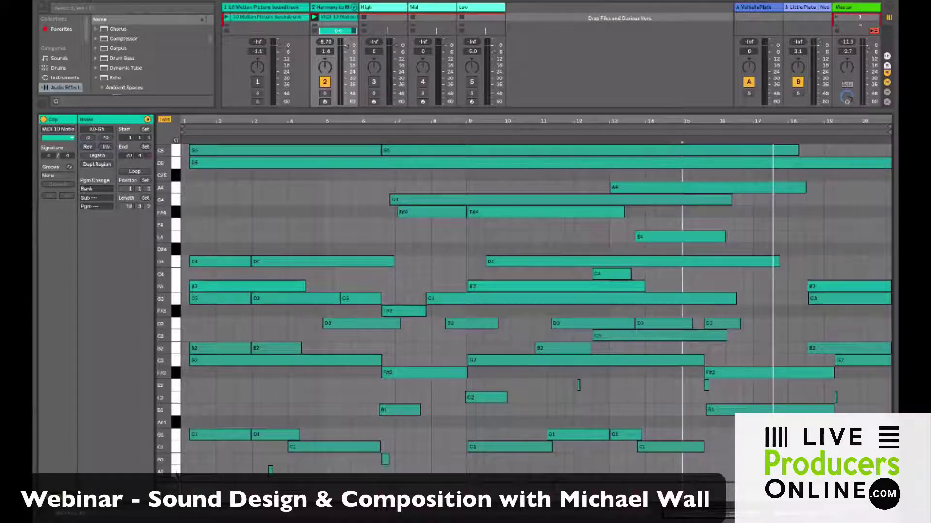
pyautogui.click(270, 470)
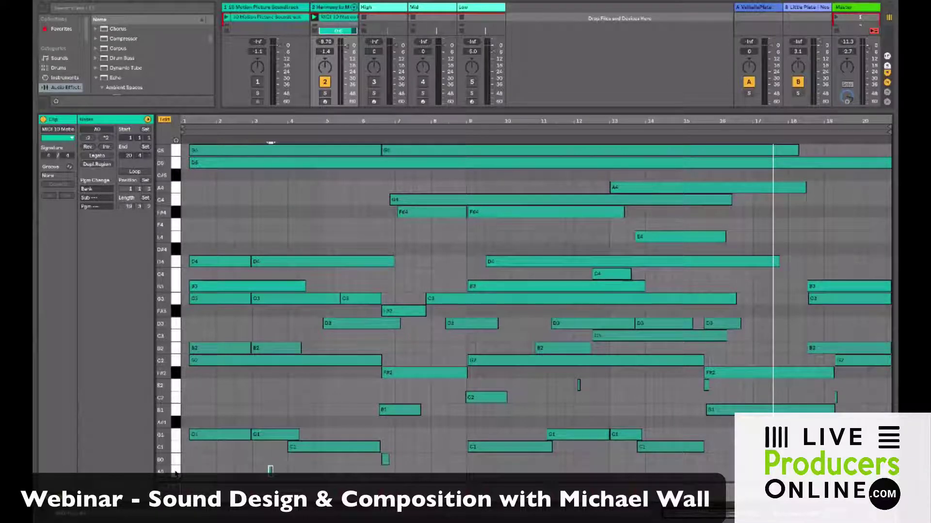
pyautogui.press('Delete')
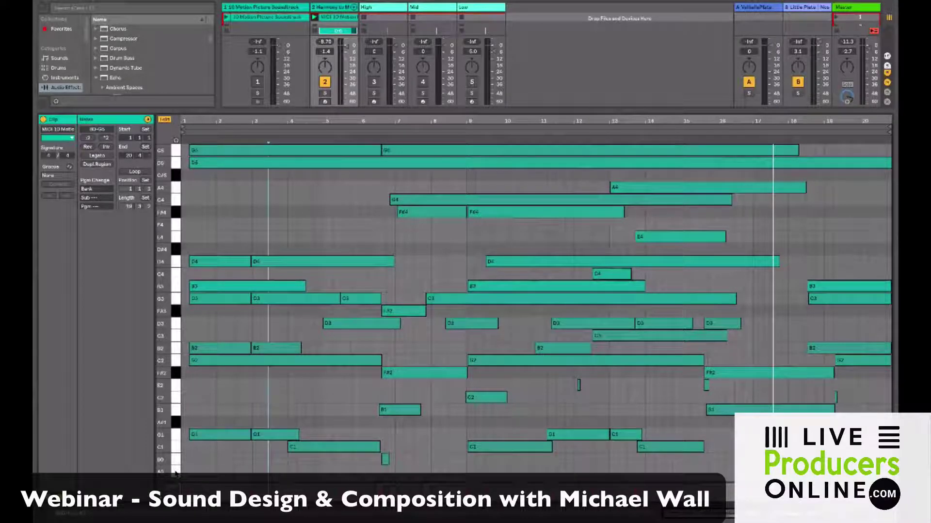
# - Refold the note editor to the used pitches and lengthen the short E2 note at bar 12 to about one bar
pyautogui.click(165, 120)
pyautogui.click(164, 120)
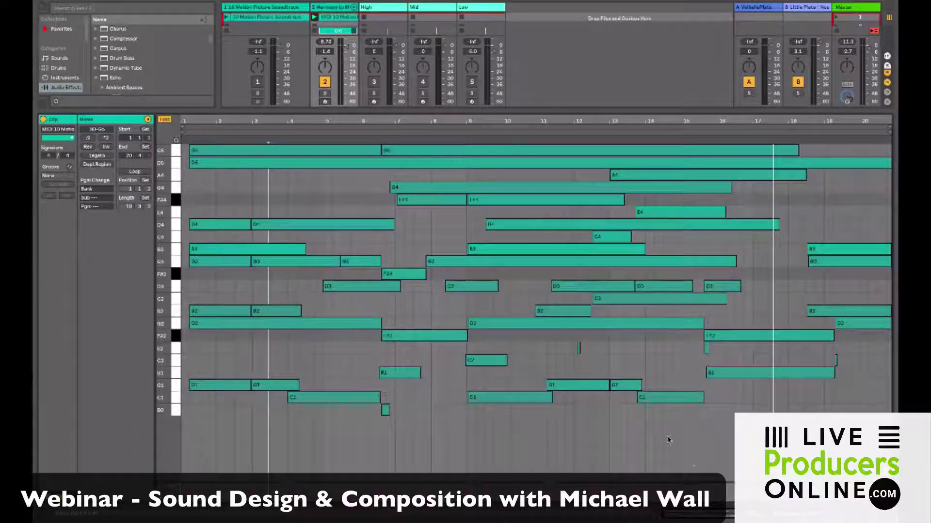
pyautogui.click(578, 348)
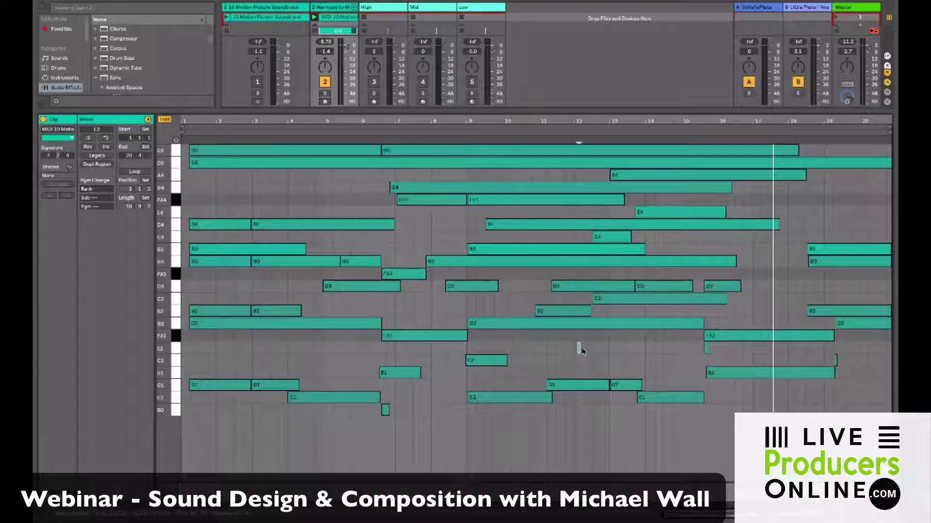
pyautogui.moveTo(581, 348); pyautogui.dragTo(614, 348)
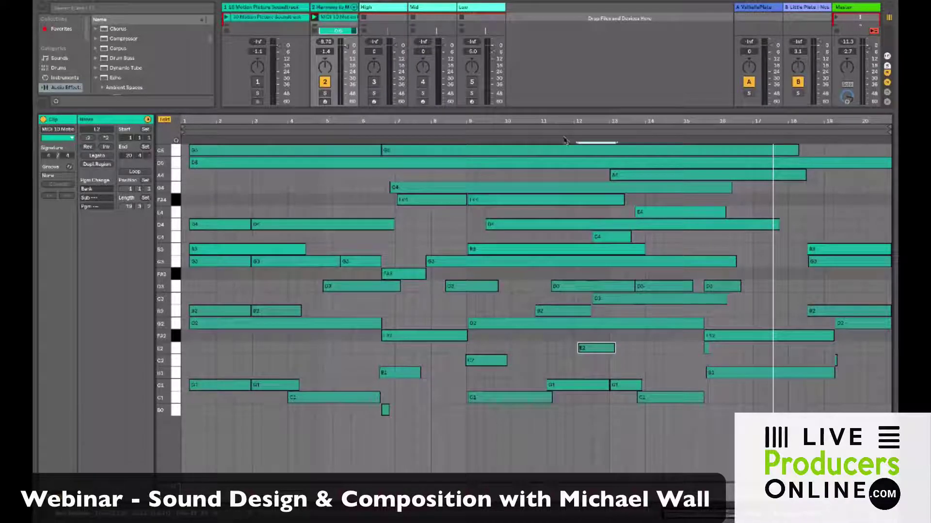
# - Compare the soundtrack clip's waveform with the harmony clip's notes, examining the long G2 note starting at bar 9
pyautogui.moveTo(531, 111); pyautogui.dragTo(540, 221)
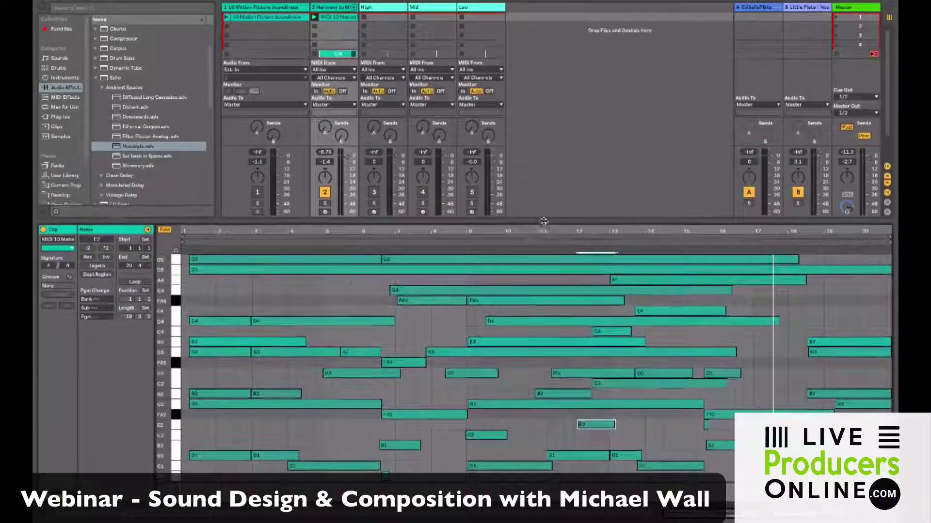
pyautogui.click(252, 20)
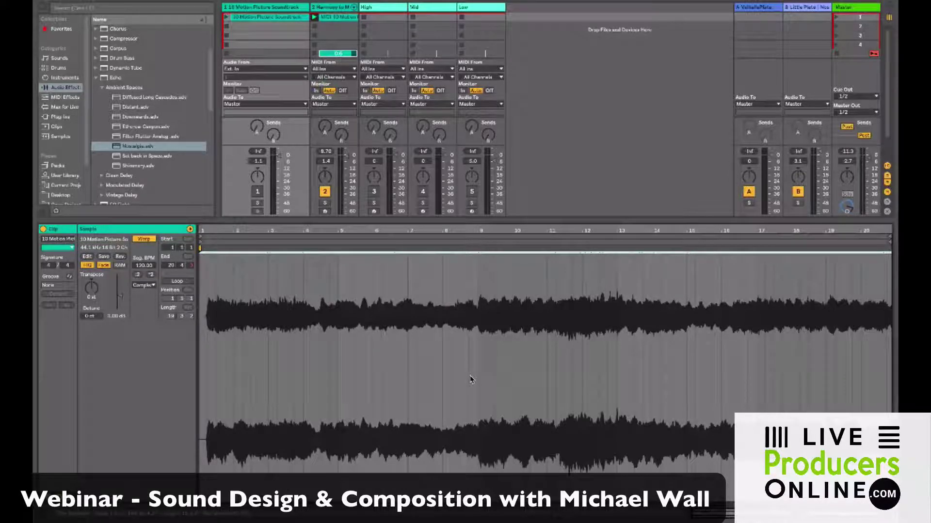
pyautogui.click(334, 17)
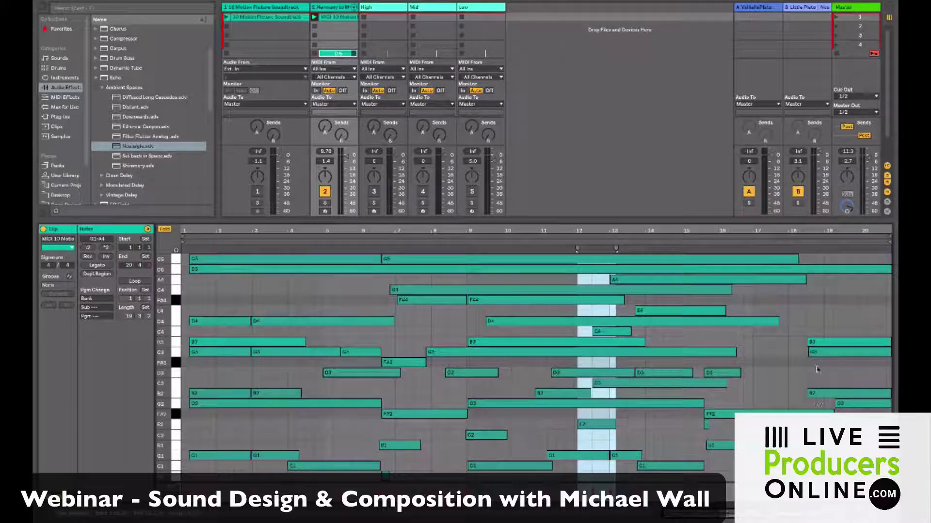
pyautogui.click(607, 403)
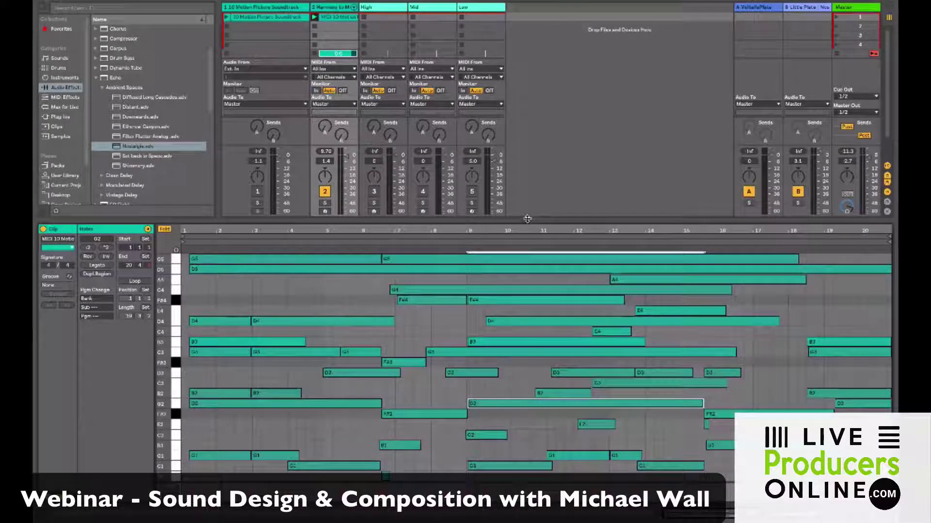
pyautogui.moveTo(527, 219); pyautogui.dragTo(514, 164)
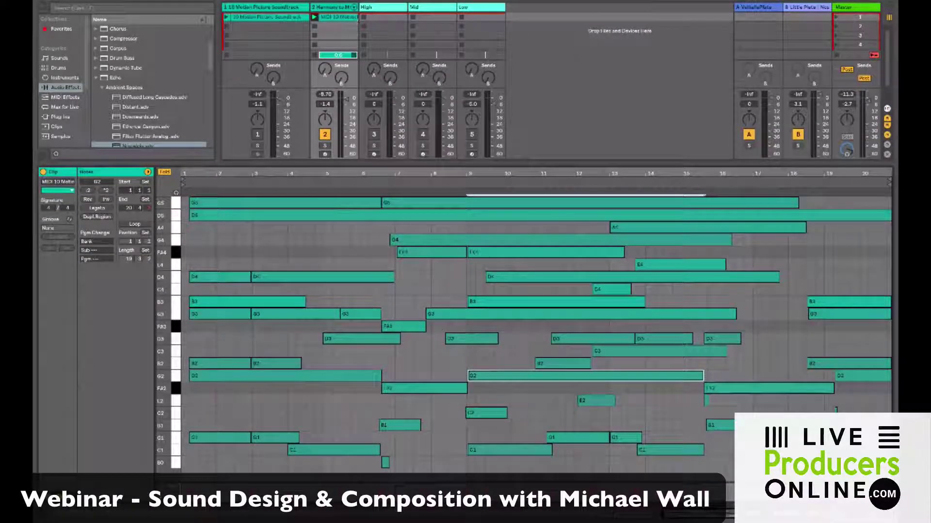
# - Delete the Harmony to MIDI instrument rack from the harmony track
pyautogui.click(331, 19)
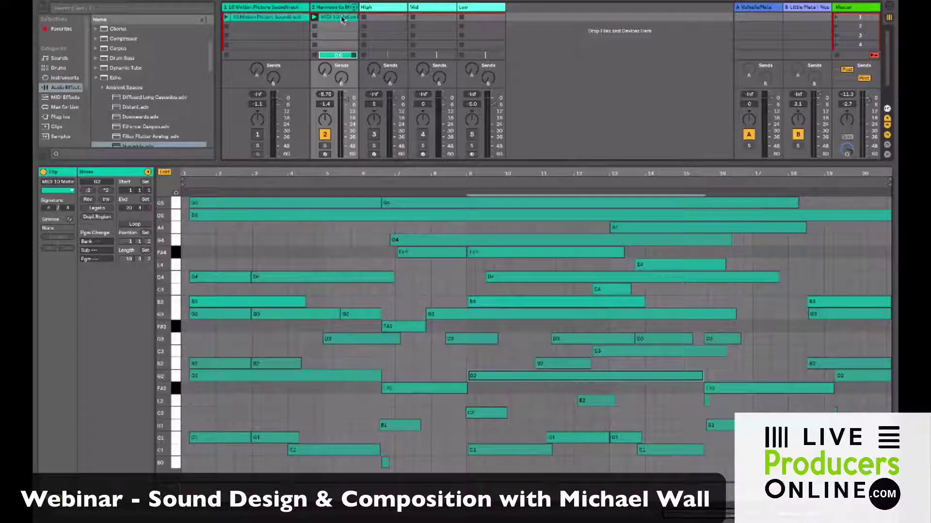
pyautogui.click(335, 7)
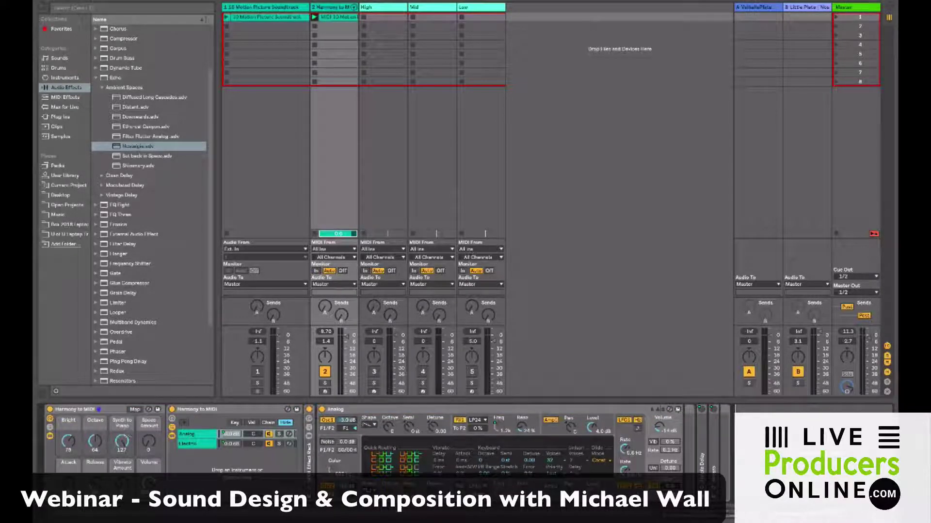
pyautogui.click(82, 413)
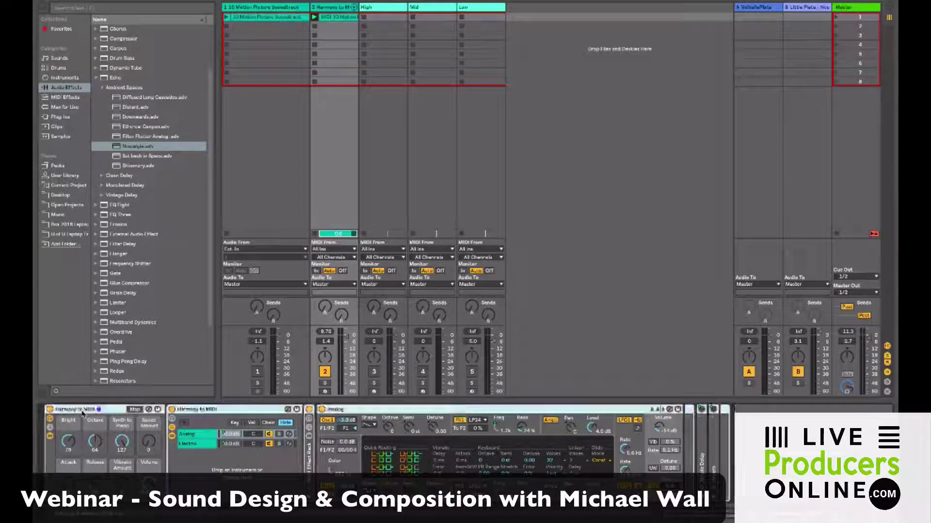
pyautogui.press('Delete')
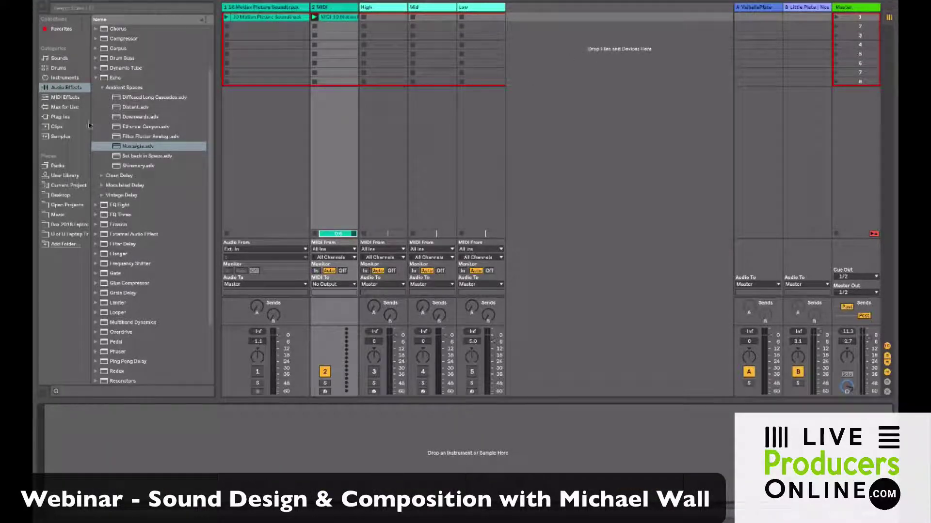
# - Copy the Kontakt 5 instrument from the High track onto the harmony MIDI track
pyautogui.click(60, 117)
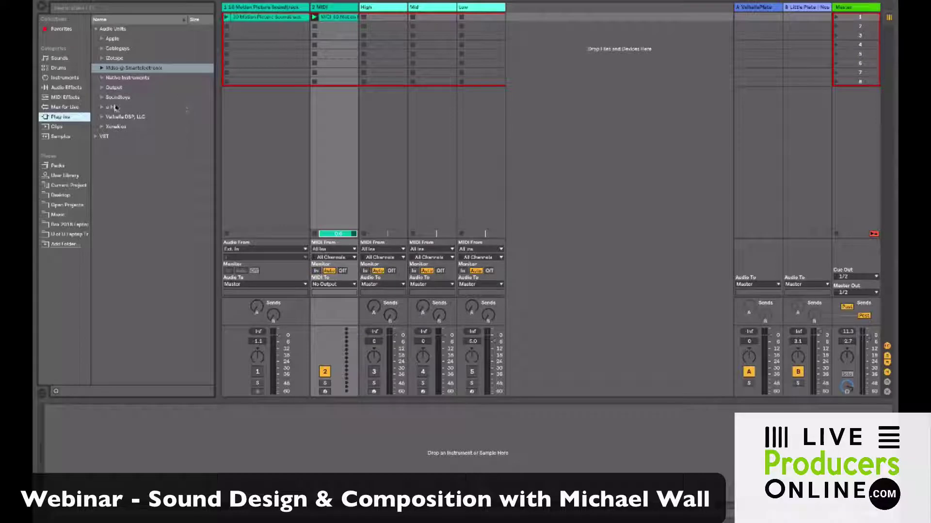
pyautogui.click(387, 11)
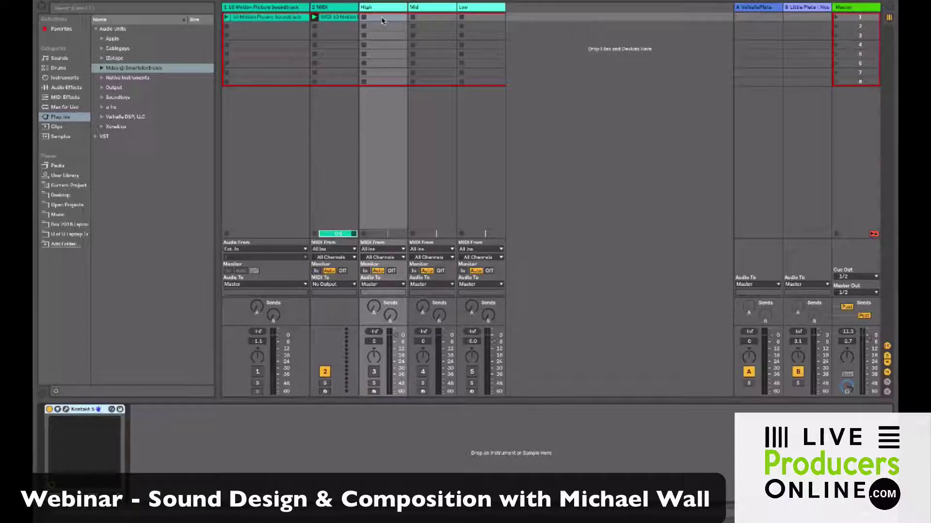
pyautogui.click(321, 9)
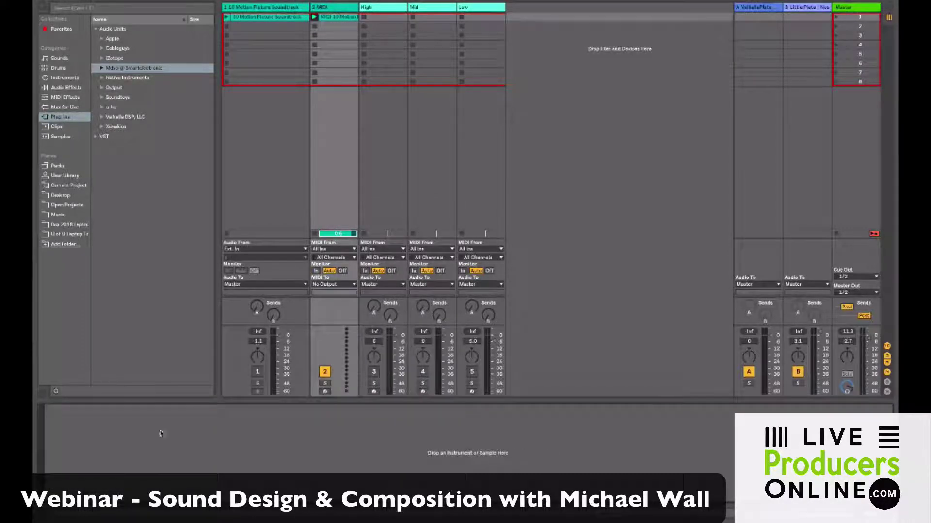
pyautogui.hotkey('ctrl', 'v')
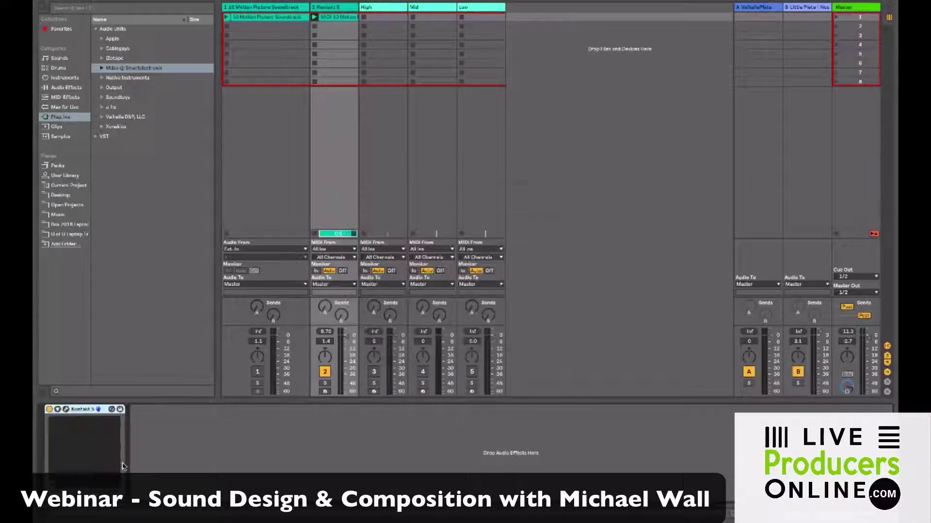
# - Inspect the Xtended Piano effects in the harmony track's Kontakt instrument and close its window
pyautogui.click(65, 410)
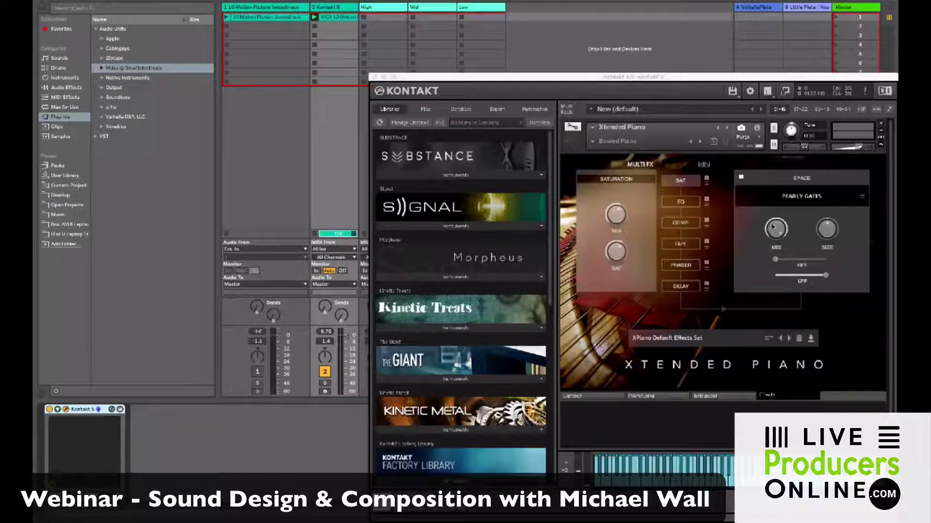
pyautogui.click(477, 50)
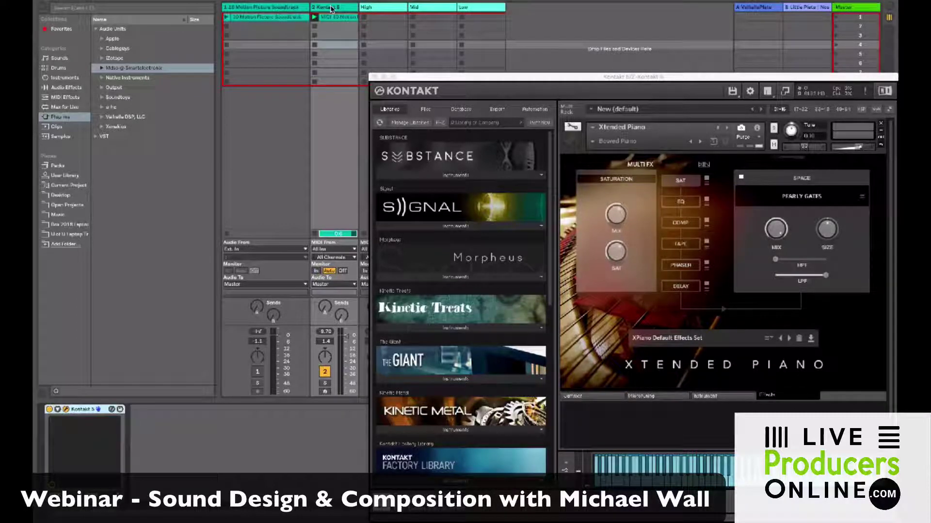
pyautogui.click(373, 76)
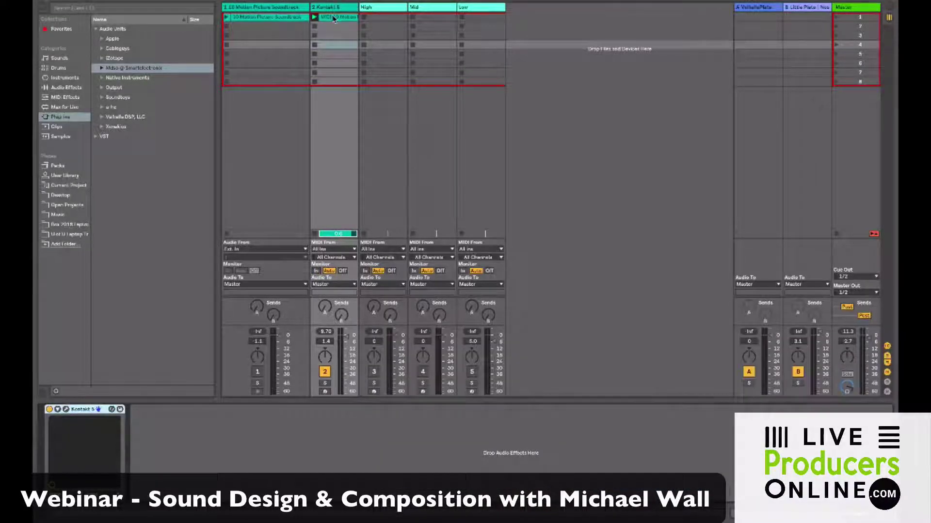
# - Reopen the harmony clip's notes, clear the time selection and play the clip through Kontakt 5
pyautogui.doubleClick(334, 17)
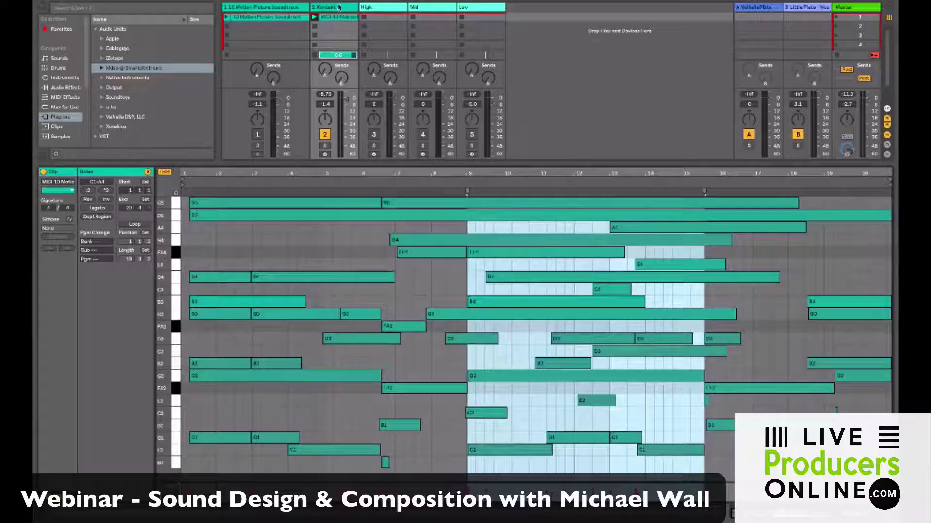
pyautogui.click(334, 8)
pyautogui.doubleClick(338, 18)
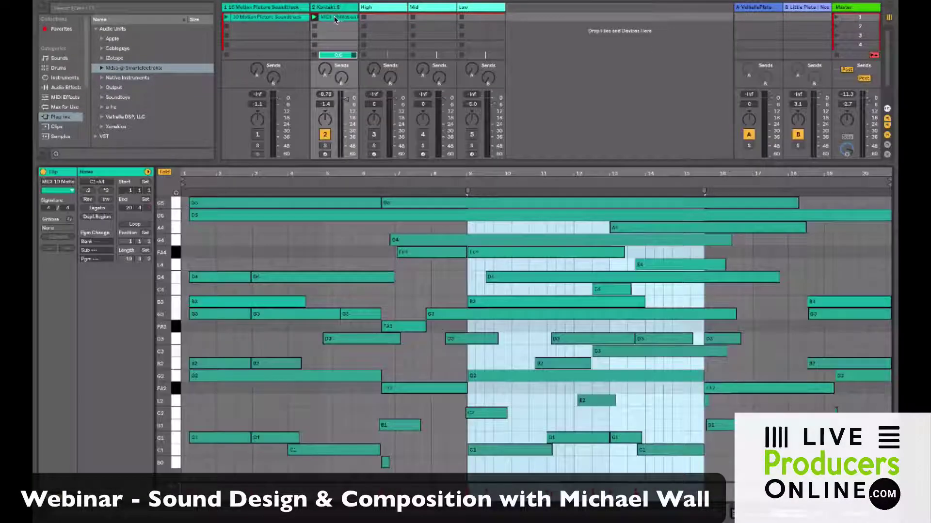
pyautogui.click(342, 264)
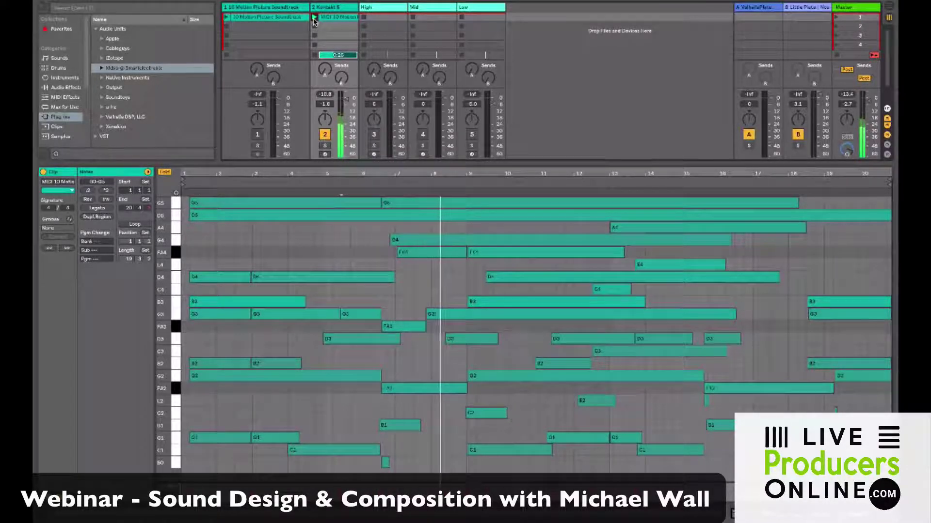
# - Lengthen the short B0 note to end just past bar 9 and the C2 note to about the middle of bar 11
pyautogui.moveTo(386, 463); pyautogui.dragTo(479, 464)
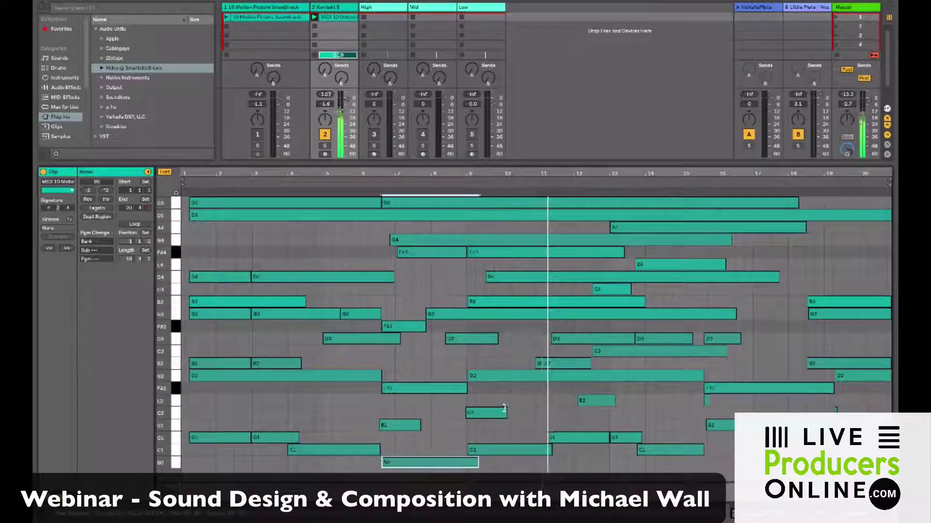
pyautogui.moveTo(504, 414); pyautogui.dragTo(555, 413)
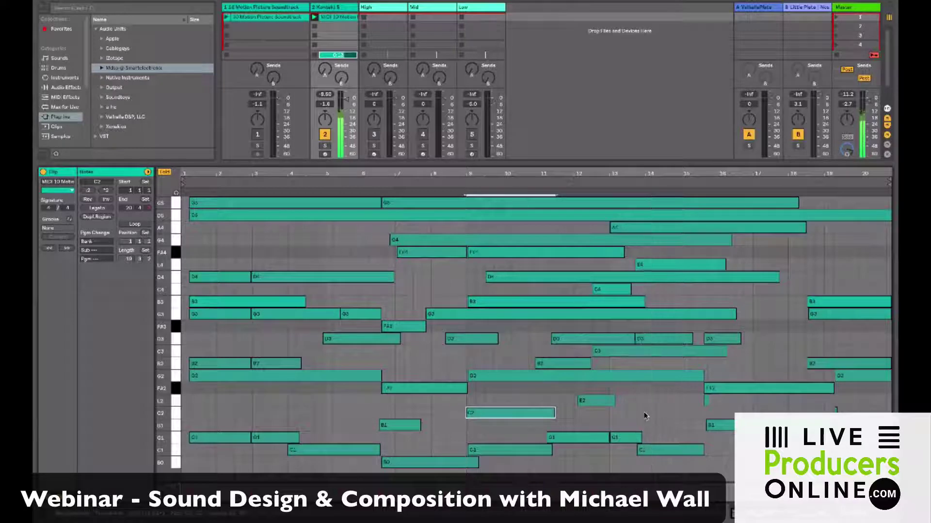
# - Lengthen the E2 note to just before bar 15, the bar 11 D3 note to about bar 15, and the bar 11 G1 note to about bar 14
pyautogui.moveTo(613, 401); pyautogui.dragTo(680, 400)
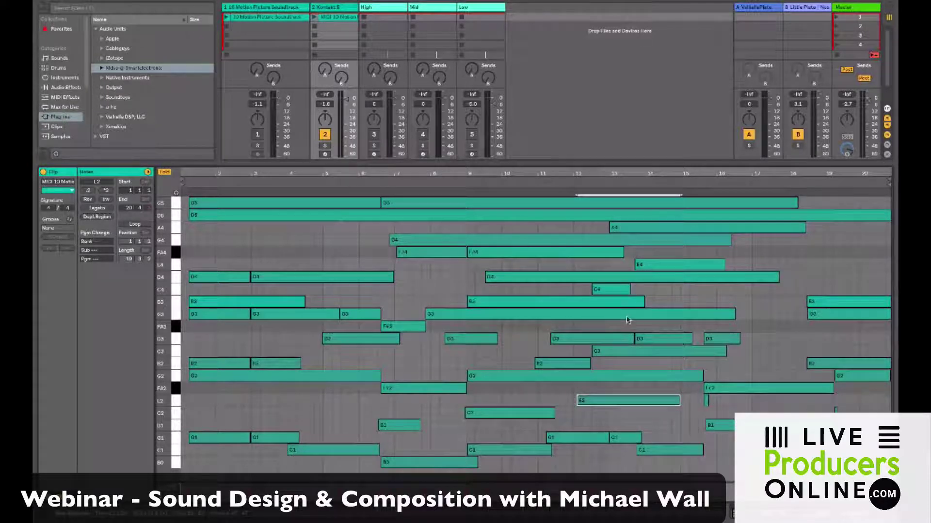
pyautogui.moveTo(631, 339); pyautogui.dragTo(687, 339)
pyautogui.moveTo(605, 437); pyautogui.dragTo(652, 435)
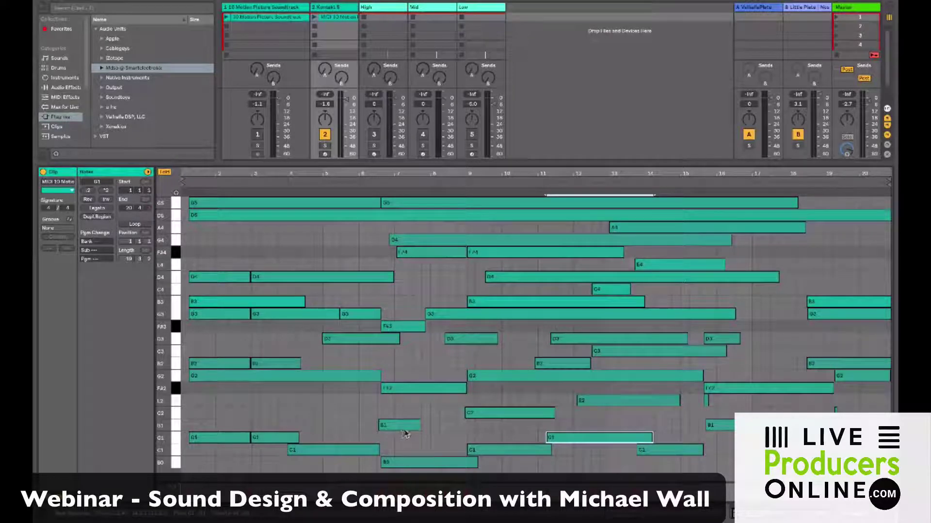
# - Lengthen the B1 note to just before bar 9 and the opening B2 and G1 notes over their following repeats to just past bar 4
pyautogui.moveTo(419, 425); pyautogui.dragTo(464, 425)
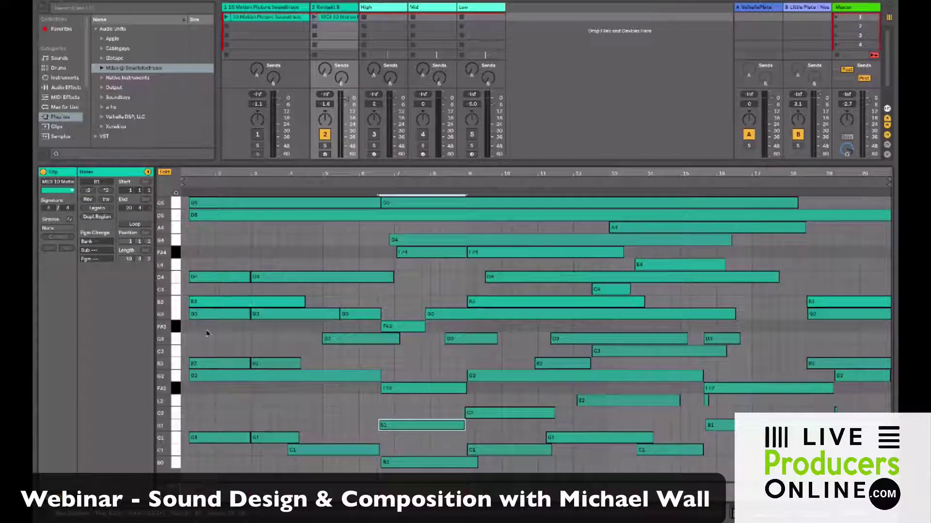
pyautogui.moveTo(250, 365); pyautogui.dragTo(304, 363)
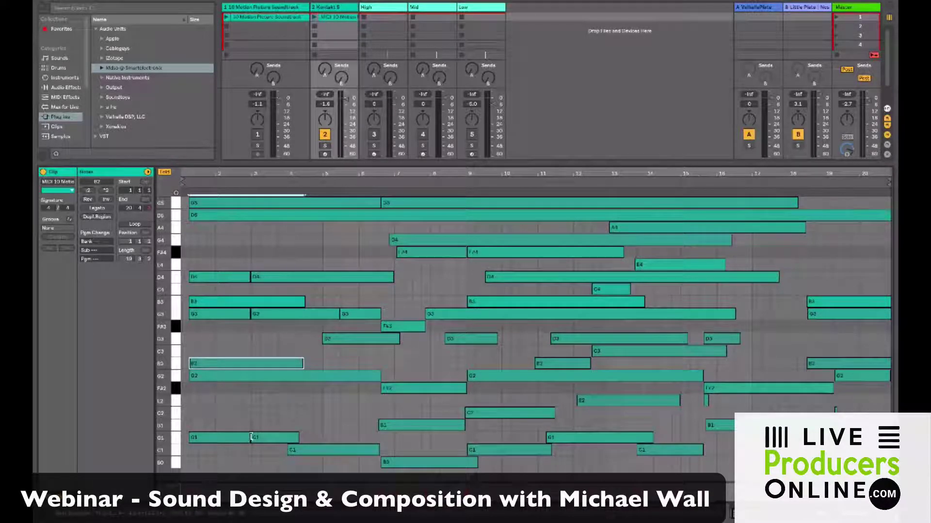
pyautogui.moveTo(248, 439); pyautogui.dragTo(292, 433)
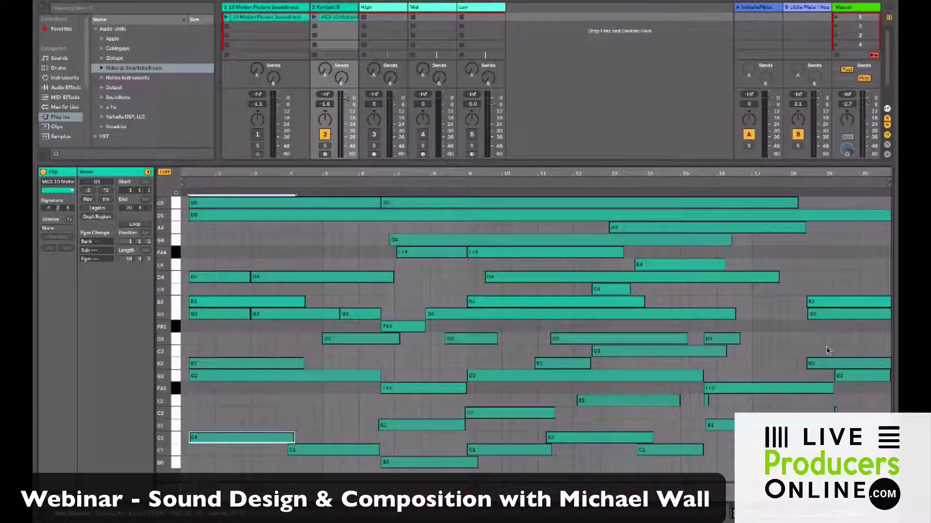
# - Look at the source audio clip's waveform, inspect the Xtended Piano effects in the harmony track's Kontakt instrument, and close its window
pyautogui.click(261, 18)
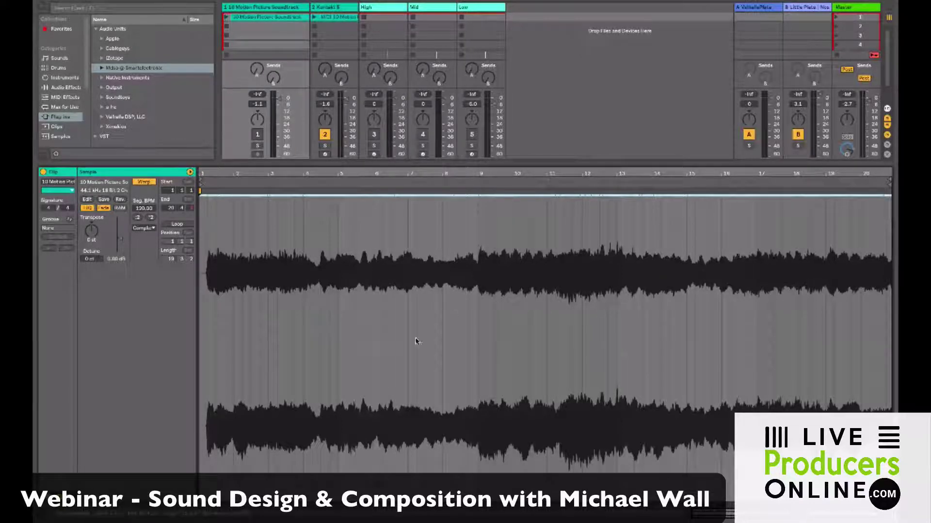
pyautogui.click(334, 17)
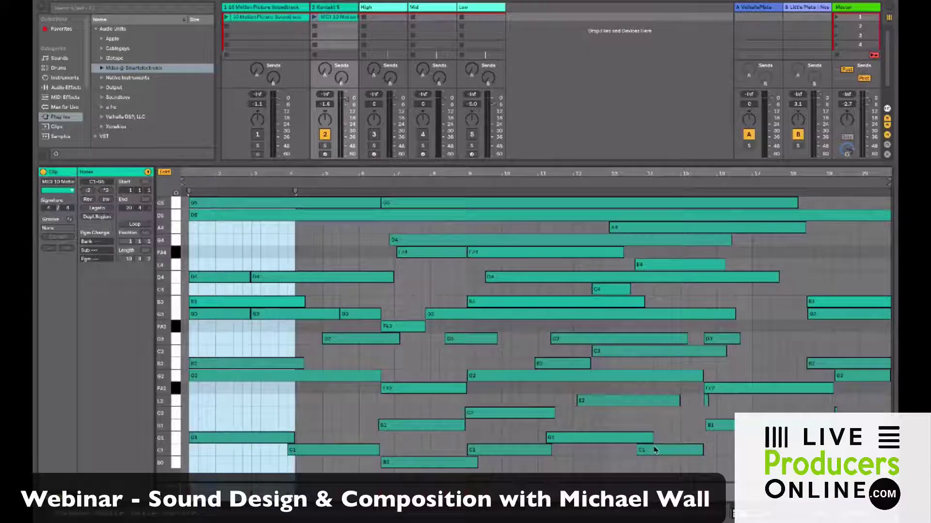
pyautogui.click(330, 6)
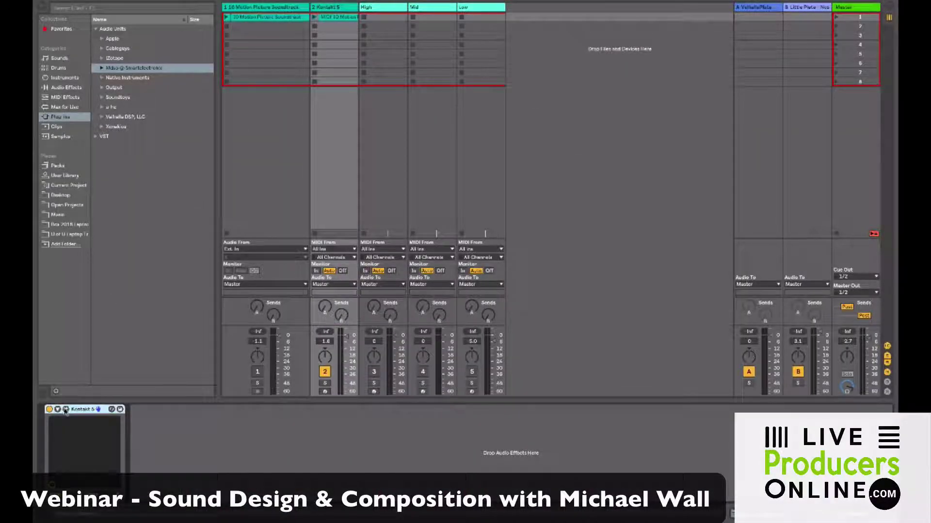
pyautogui.click(66, 410)
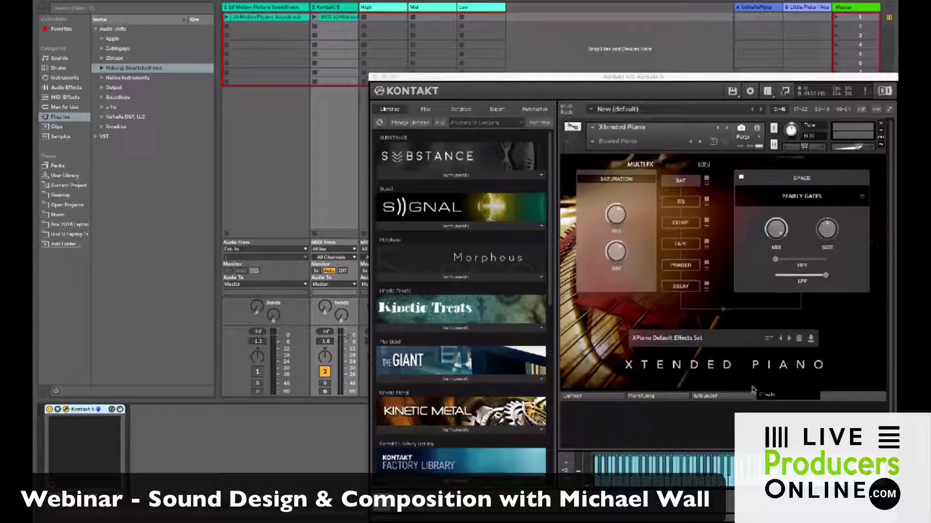
pyautogui.click(374, 77)
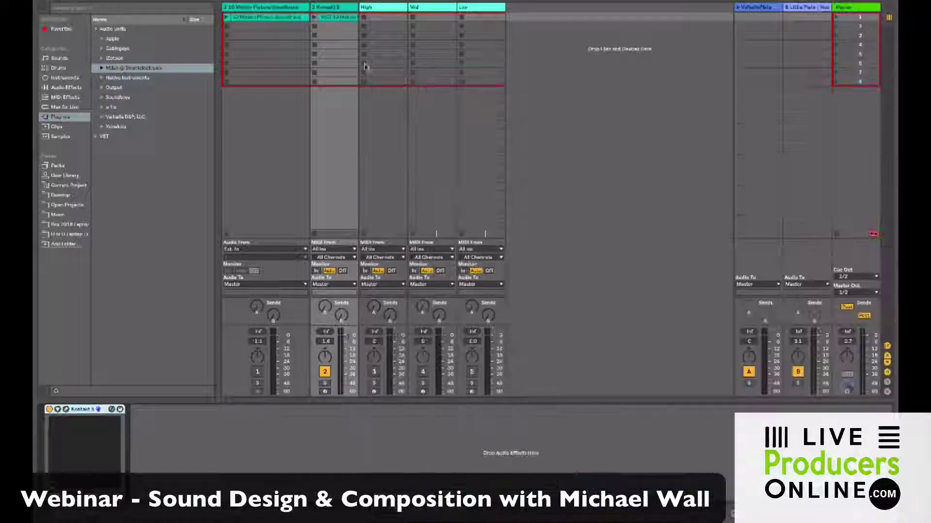
# - Reopen the harmony clip's notes, replace the time selection with the D3 note before bar 9, and play the clip past bar 12
pyautogui.doubleClick(329, 18)
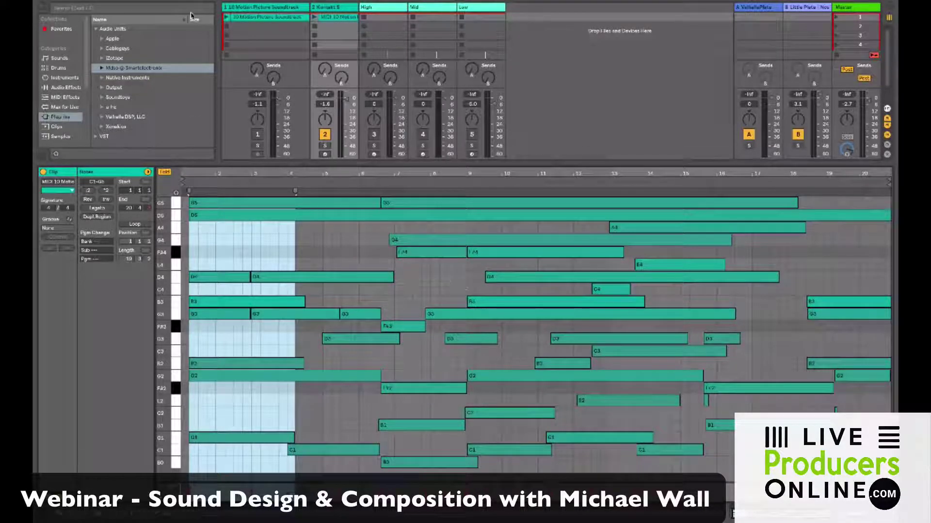
pyautogui.moveTo(114, 11)
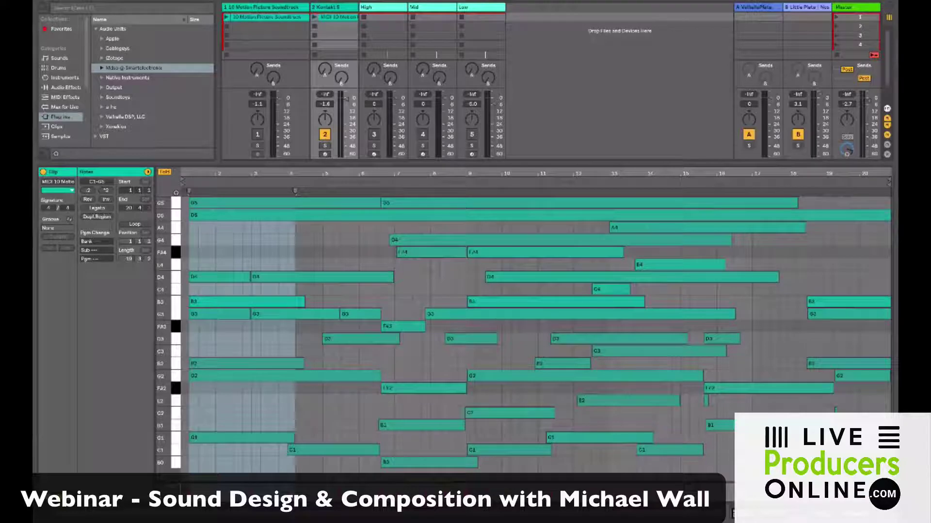
pyautogui.click(447, 335)
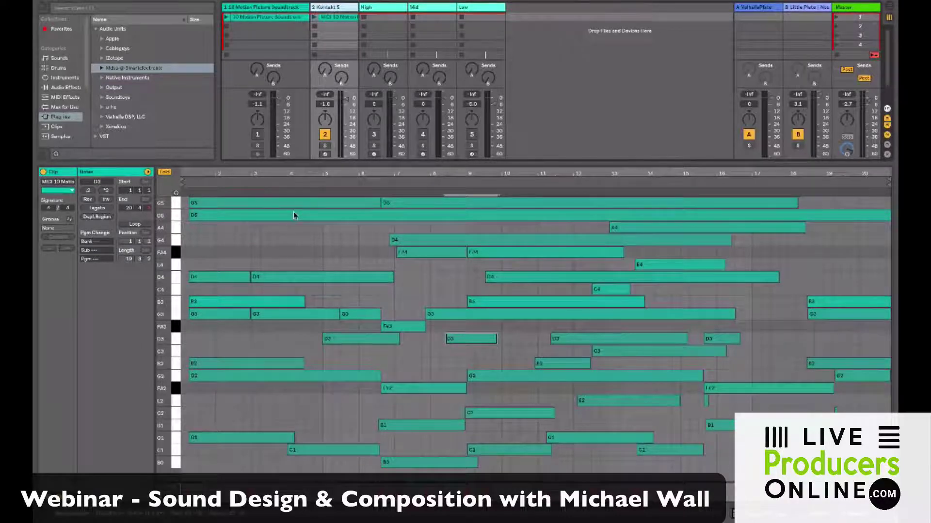
pyautogui.click(313, 18)
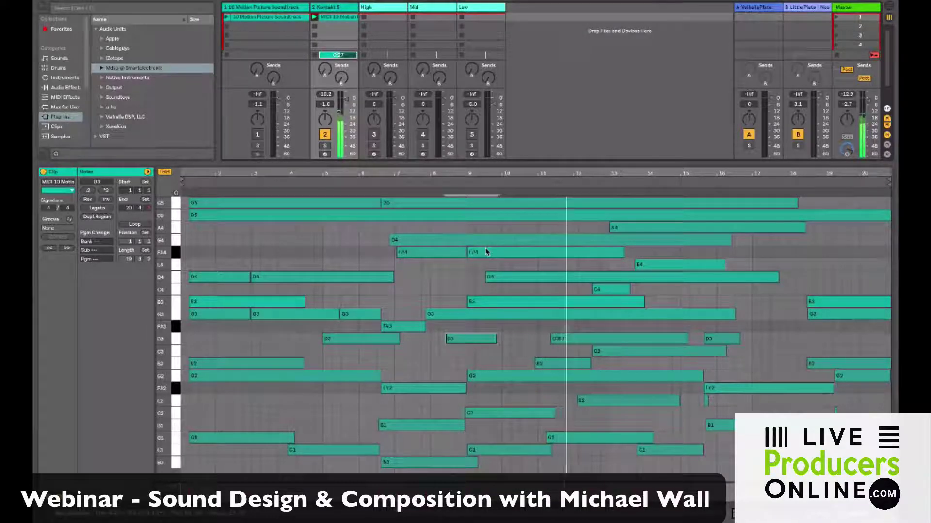
pyautogui.press('space')
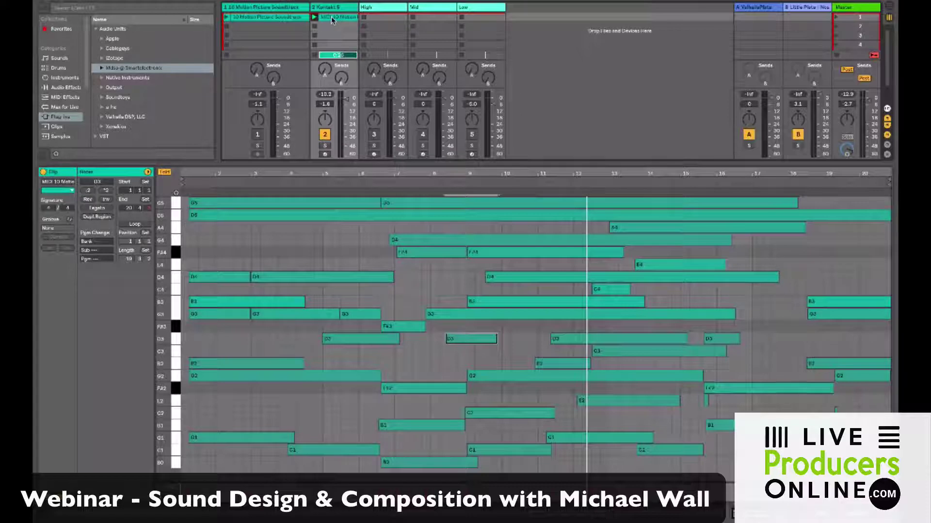
# - Paste the harmony MIDI clip at bar 1 of the unfolded Kontakt 5 track in Arrangement view and restore arrangement playback
pyautogui.press('Tab')
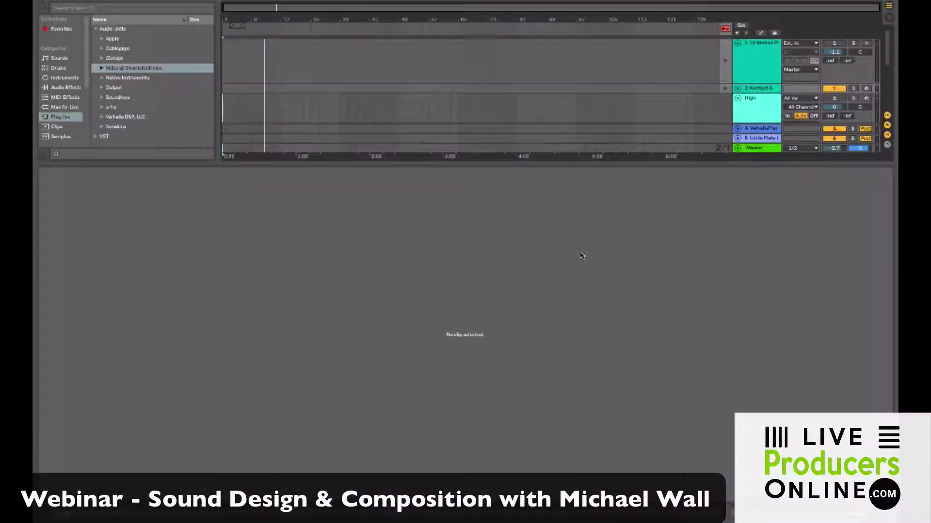
pyautogui.moveTo(491, 163); pyautogui.dragTo(491, 400)
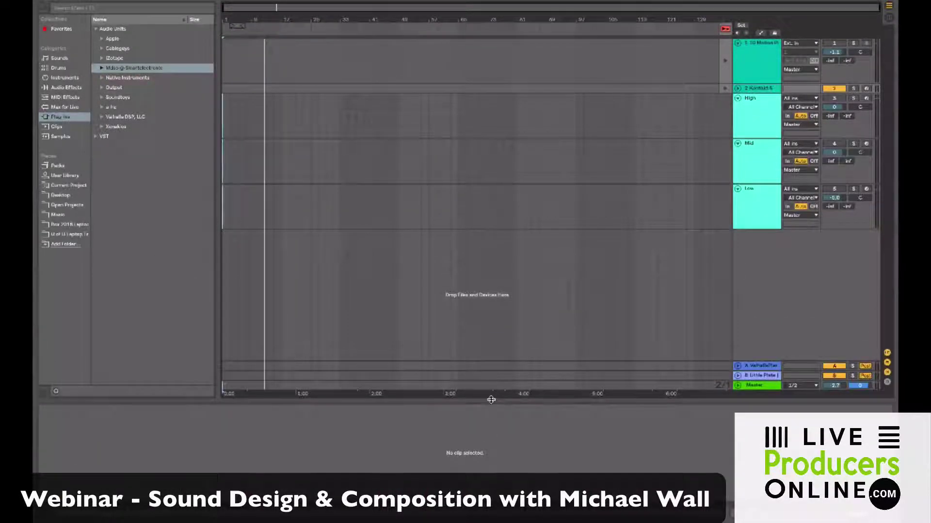
pyautogui.click(737, 88)
pyautogui.click(226, 113)
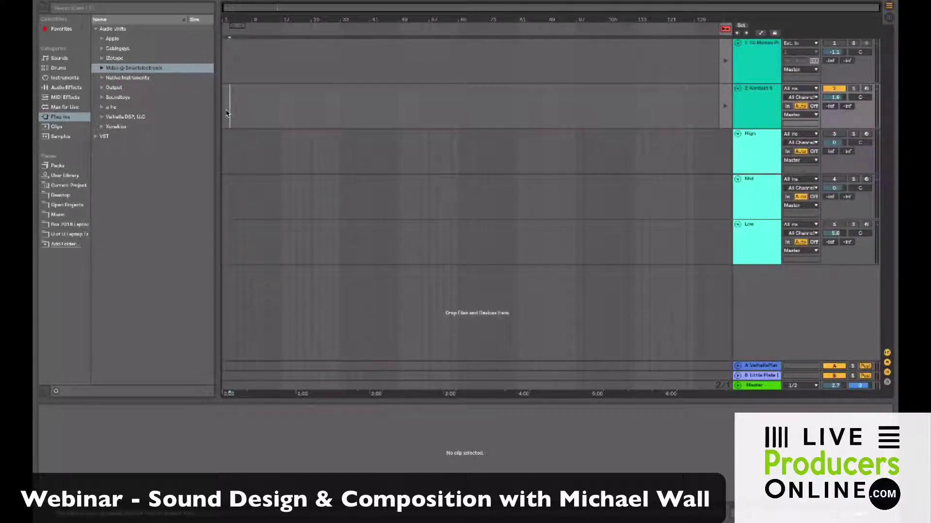
pyautogui.press('Home')
pyautogui.hotkey('ctrl', 'v')
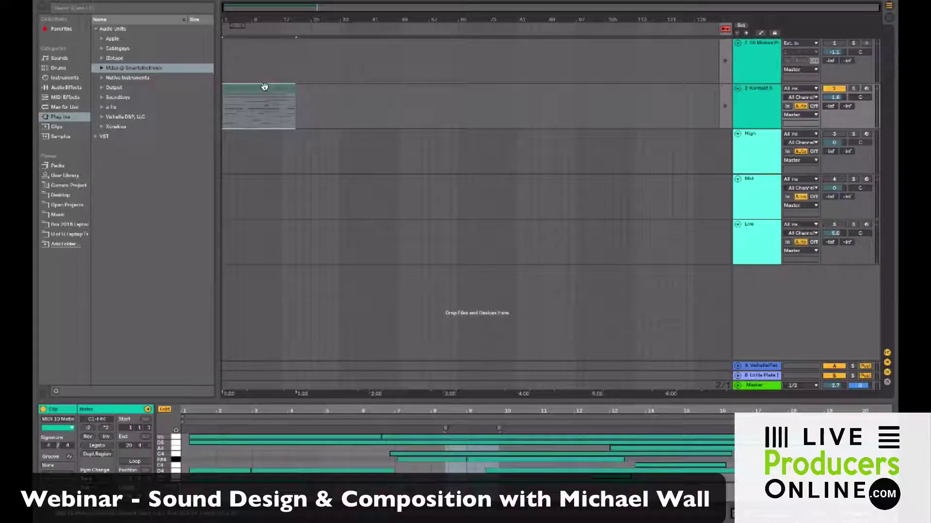
pyautogui.click(725, 29)
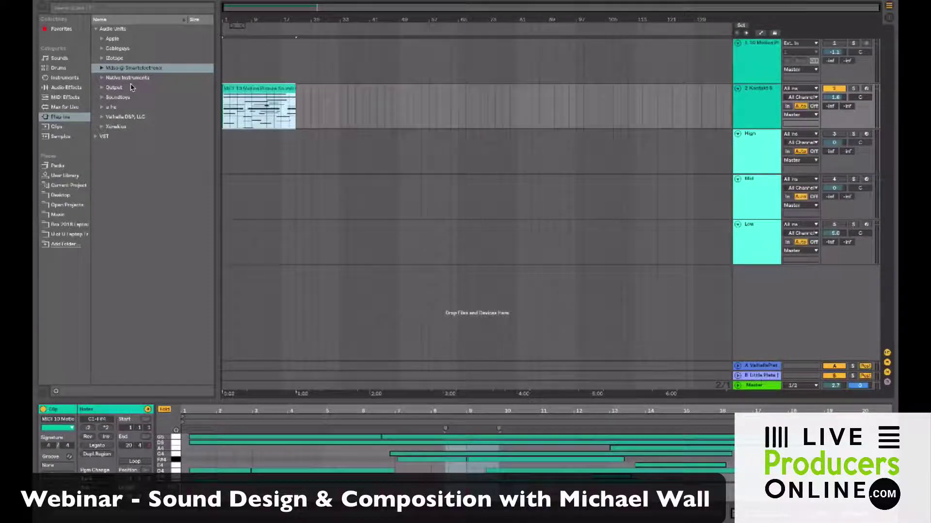
# - Select the pasted harmony clip in the arrangement and enlarge its note editor
pyautogui.click(256, 88)
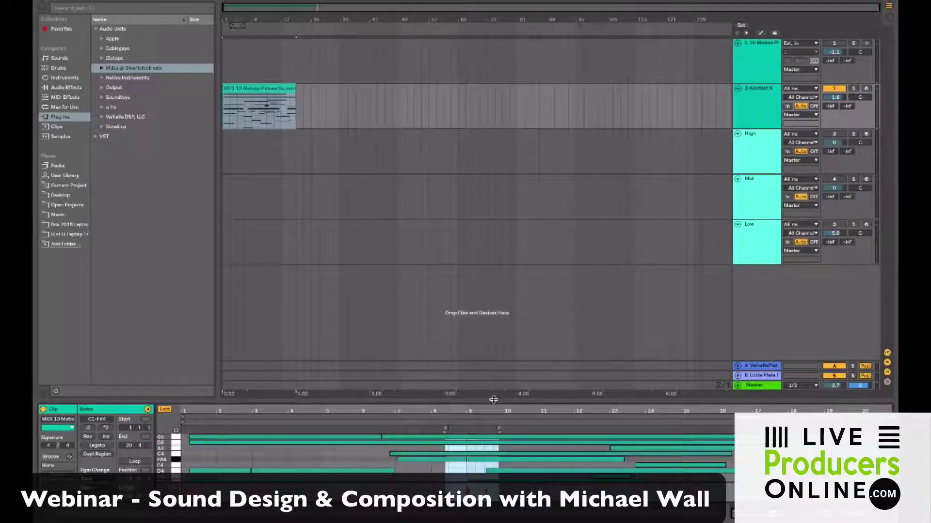
pyautogui.moveTo(493, 400); pyautogui.dragTo(515, 314)
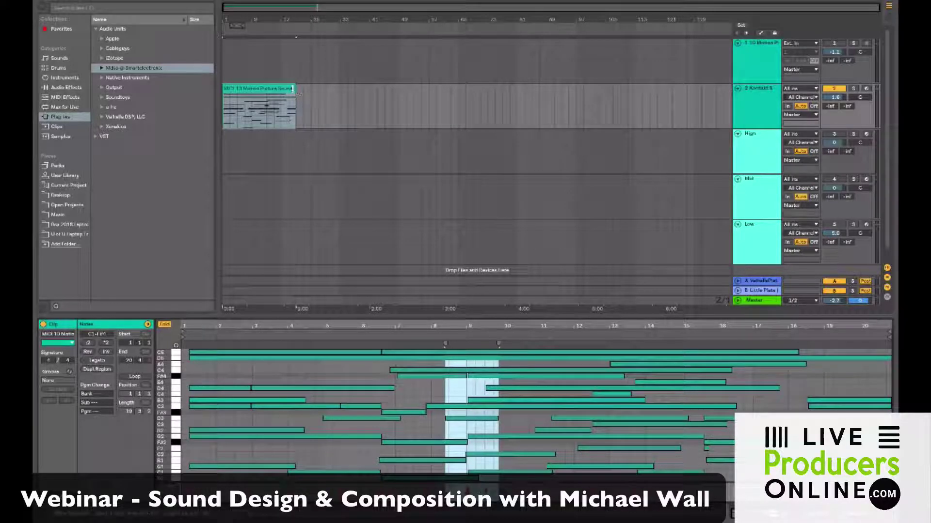
pyautogui.click(277, 89)
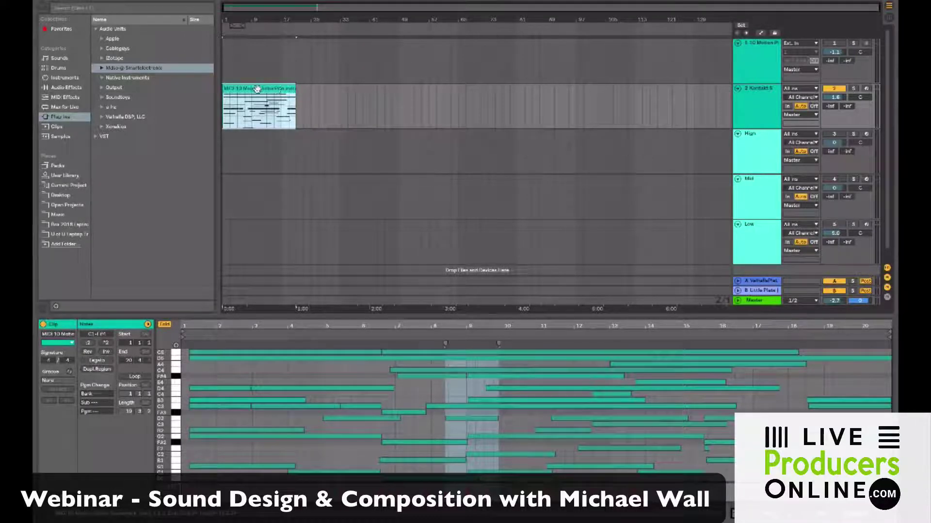
pyautogui.click(758, 151)
pyautogui.click(759, 191)
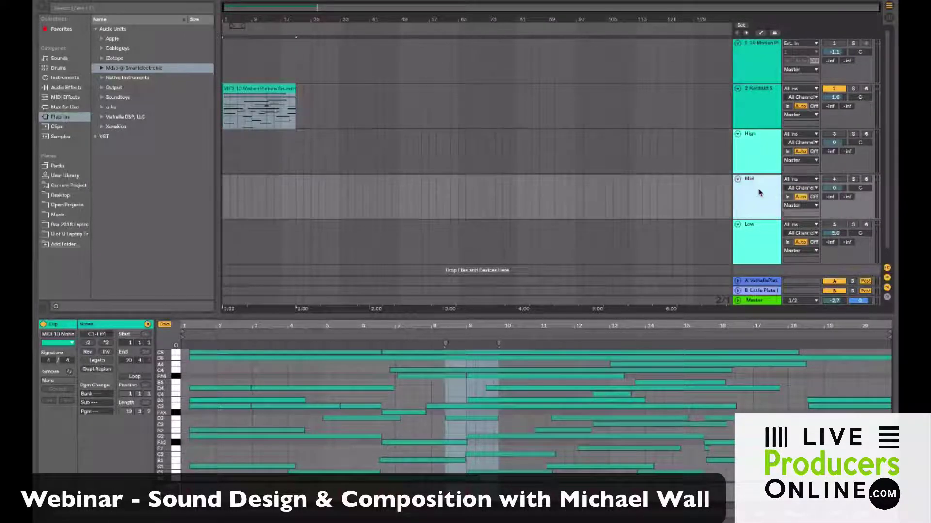
pyautogui.click(756, 245)
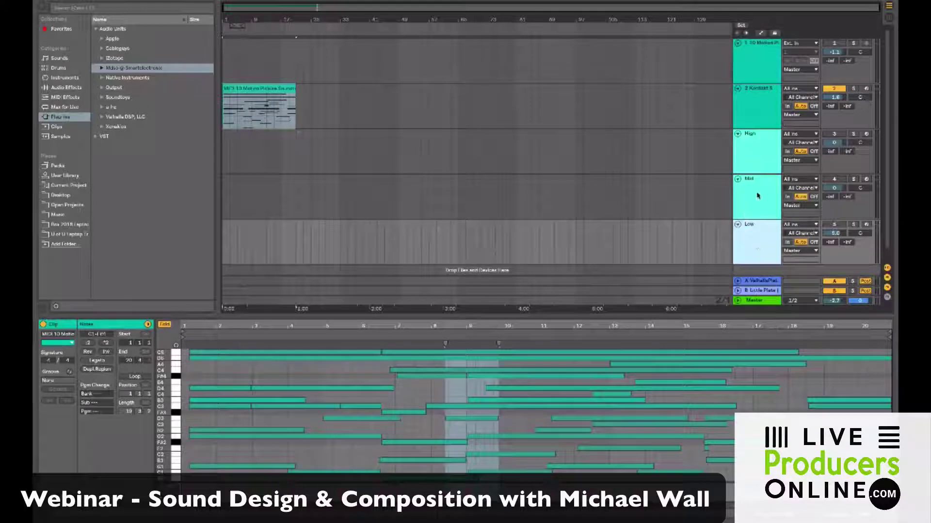
pyautogui.click(759, 155)
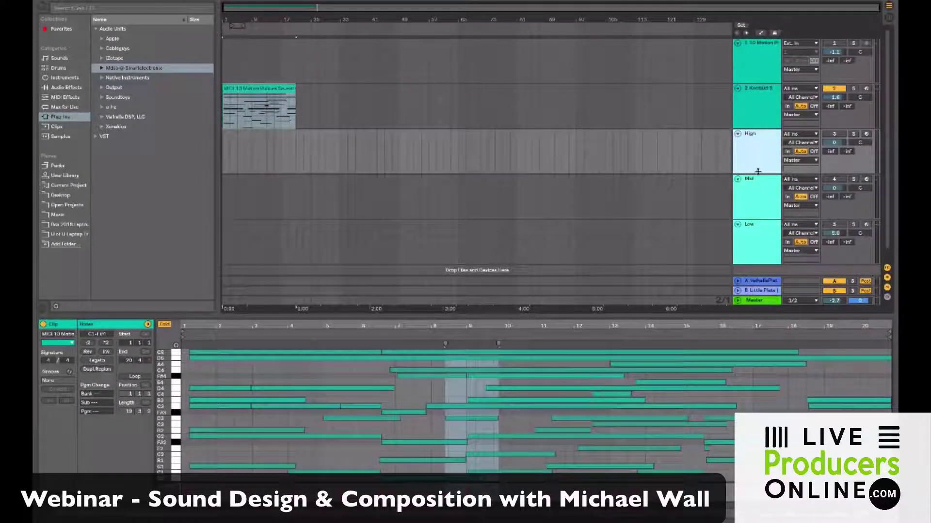
pyautogui.click(759, 198)
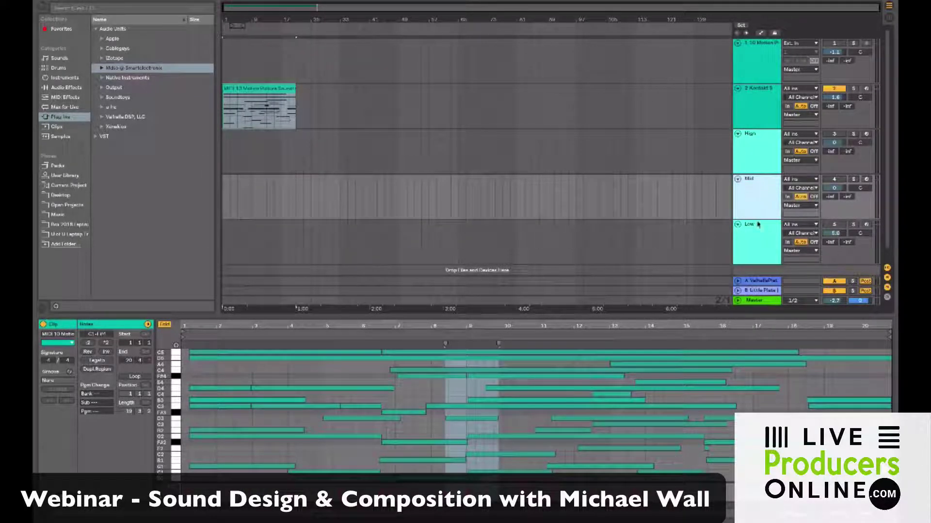
pyautogui.click(758, 246)
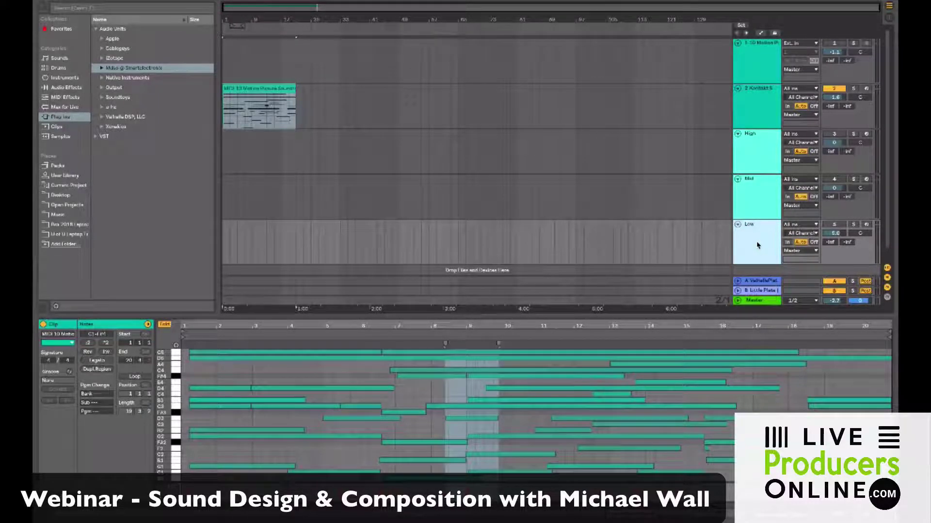
pyautogui.click(760, 145)
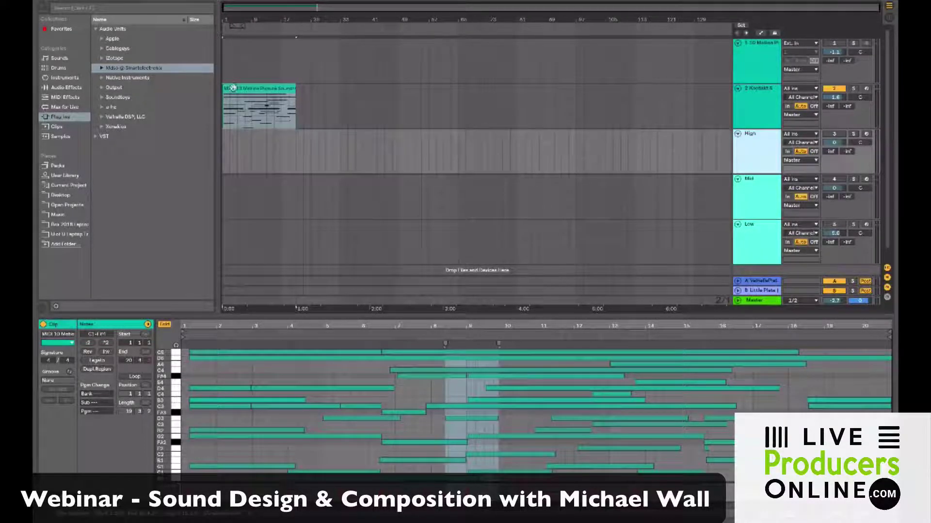
# - Copy the harmony MIDI clip from the Kontakt 5 track to bar 1 of the High, Mid and Low tracks
pyautogui.click(240, 89)
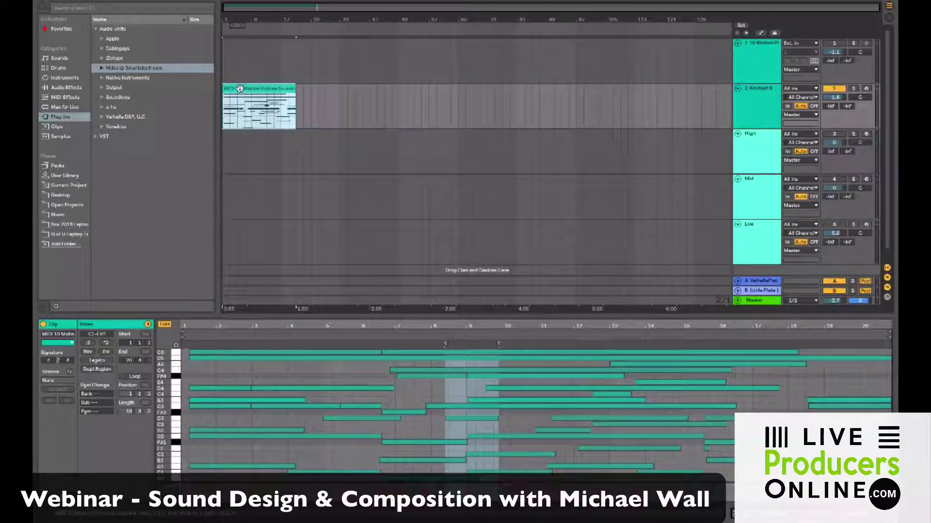
pyautogui.press('Down')
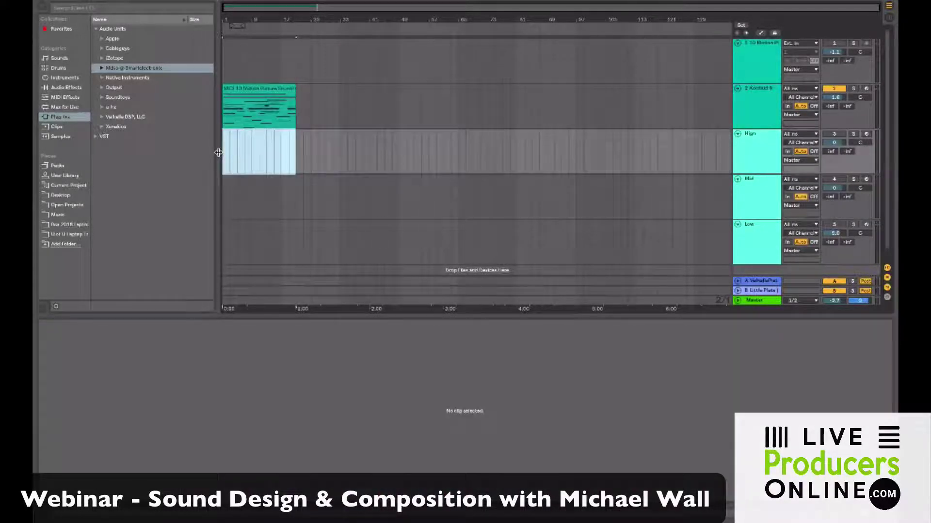
pyautogui.hotkey('ctrl', 'v')
pyautogui.press('Down')
pyautogui.hotkey('ctrl', 'v')
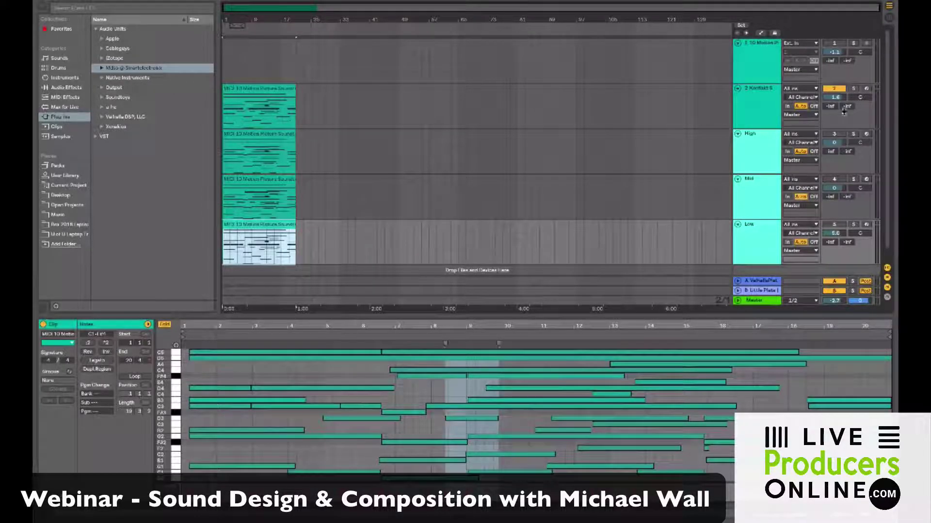
# - Mute the Kontakt 5 harmony track, leave only the High track active among the MIDI tracks, and fold the source audio track
pyautogui.click(834, 88)
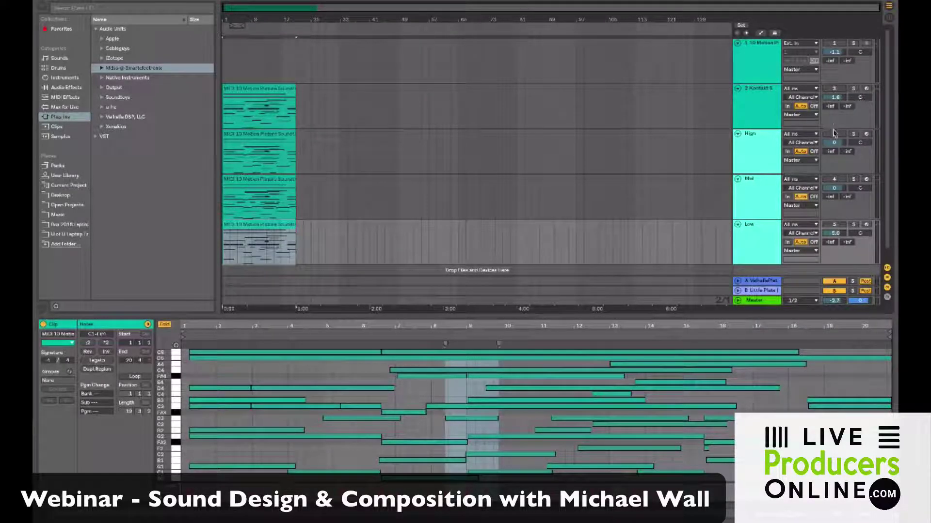
pyautogui.click(834, 135)
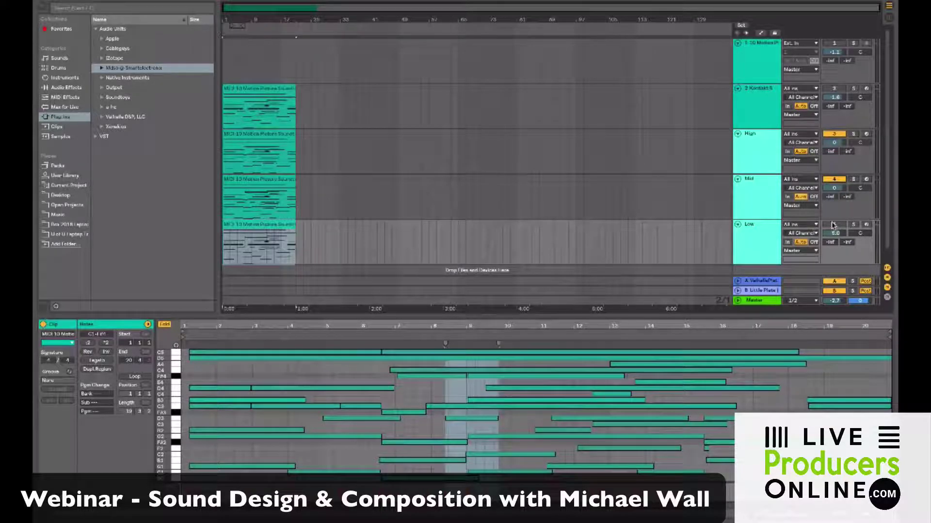
pyautogui.click(834, 179)
pyautogui.click(737, 43)
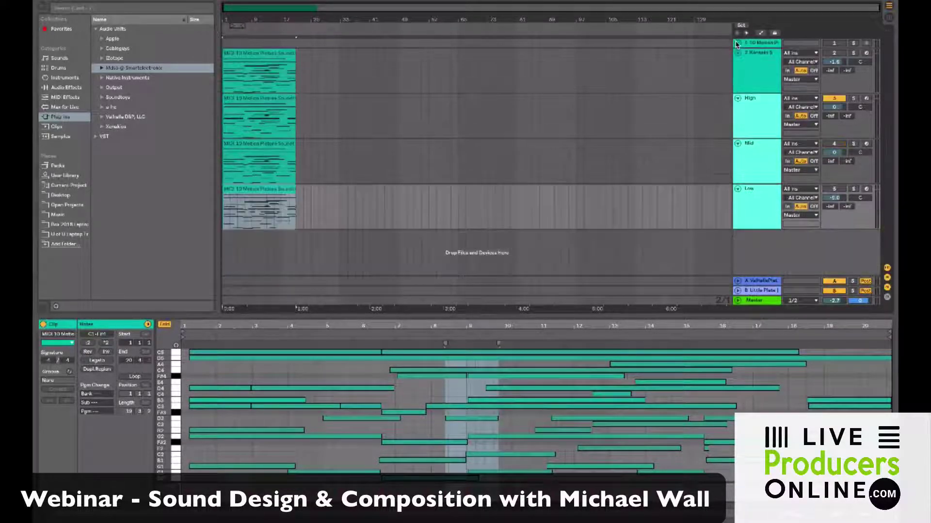
# - Fold the Kontakt 5 track, open the harmony clip on the High track, and enlarge its note editor
pyautogui.click(737, 54)
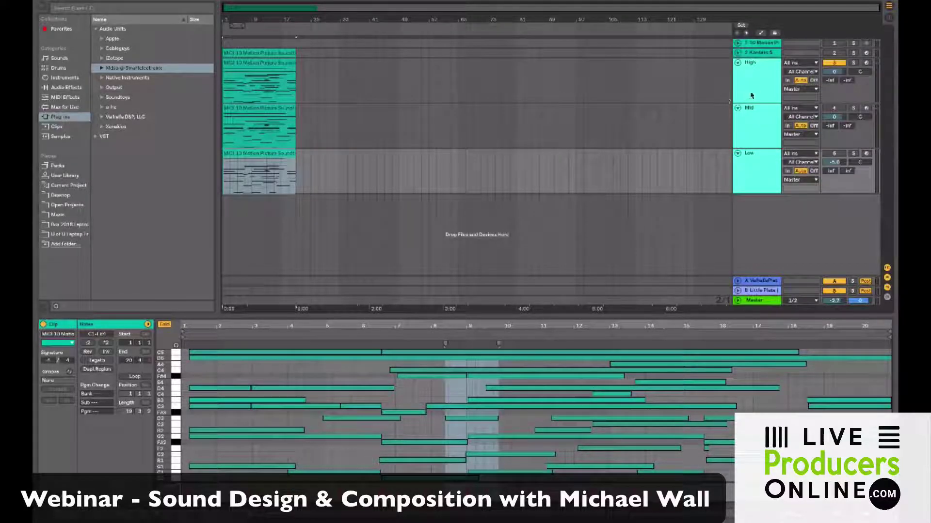
pyautogui.click(731, 86)
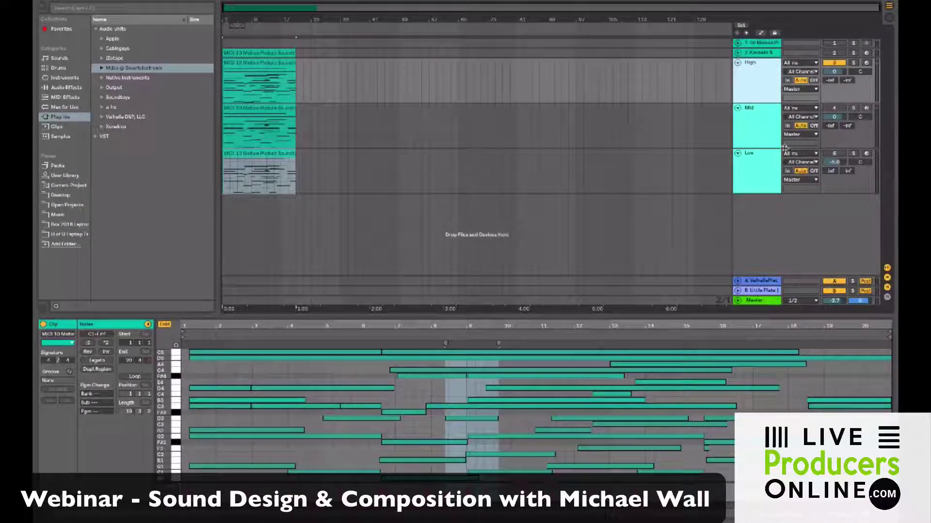
pyautogui.click(254, 71)
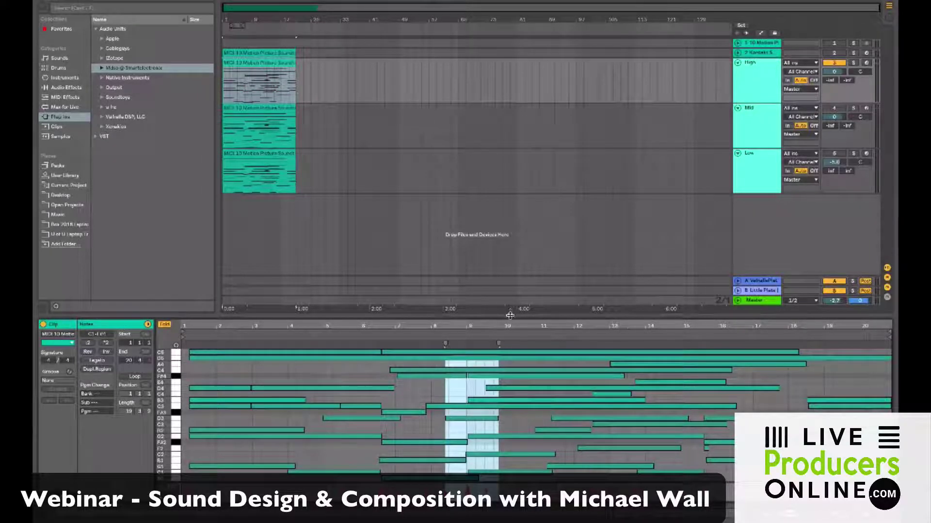
pyautogui.moveTo(509, 316); pyautogui.dragTo(506, 145)
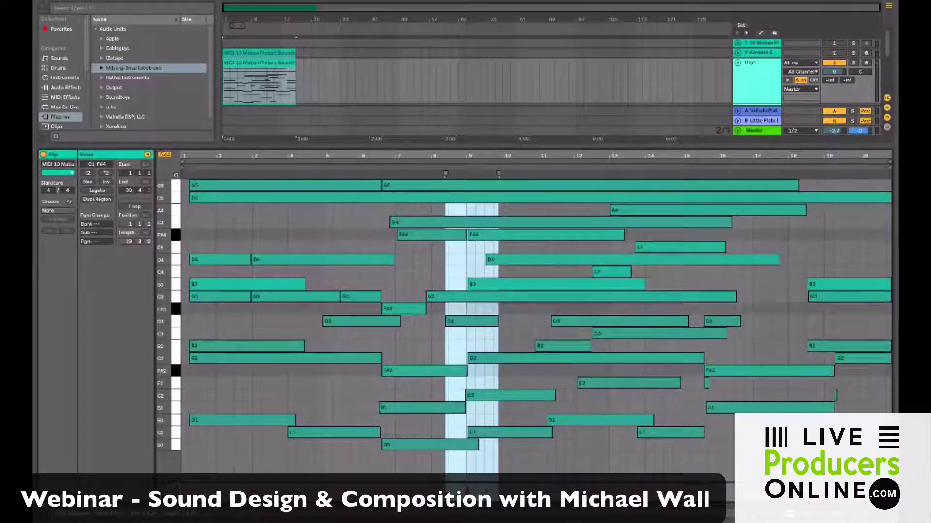
# - View the instrument loaded in the High track's Kontakt plug-in, and close the plug-in window
pyautogui.click(759, 75)
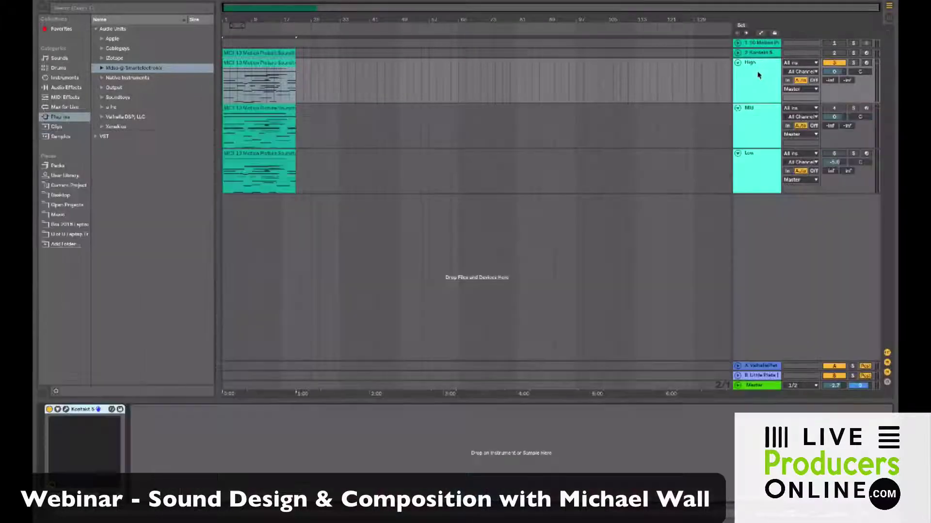
pyautogui.click(66, 409)
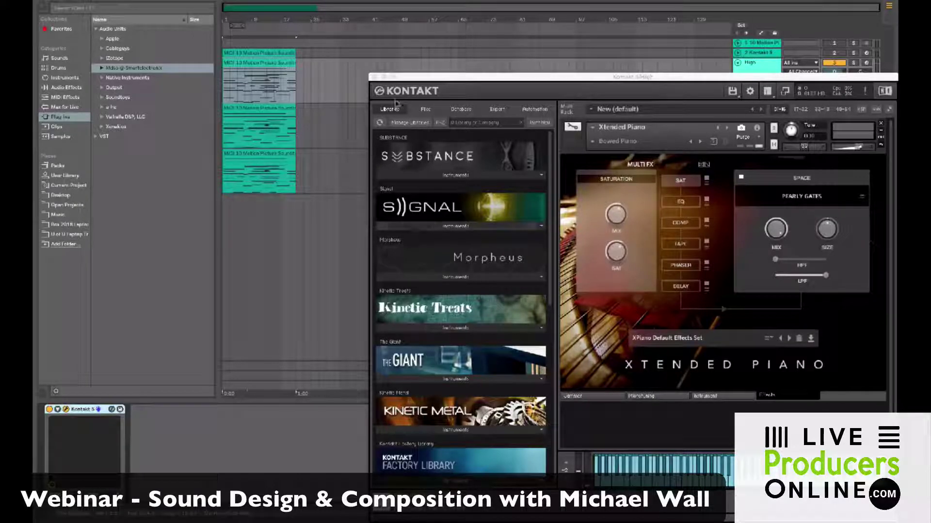
pyautogui.click(374, 77)
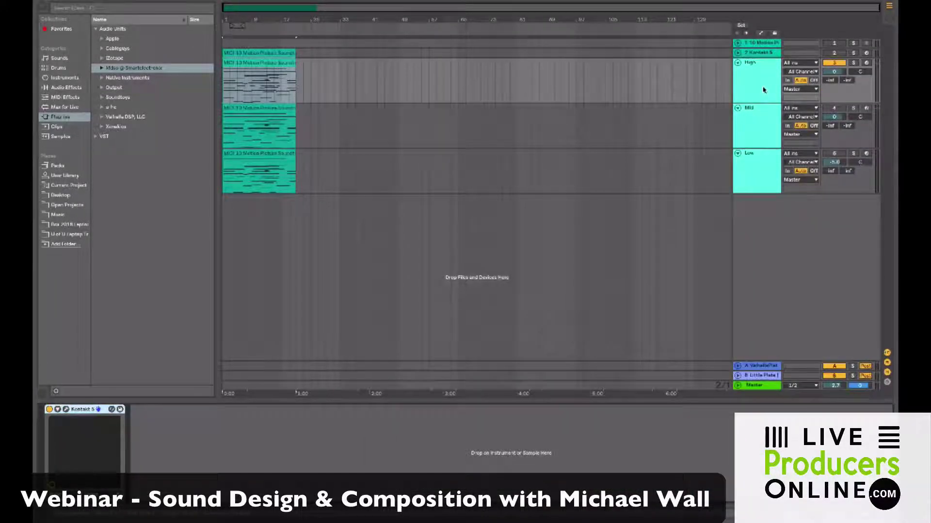
# - Delete all notes from E4 downward in the High clip, refold the editor to the used keys, and play the clip
pyautogui.doubleClick(264, 66)
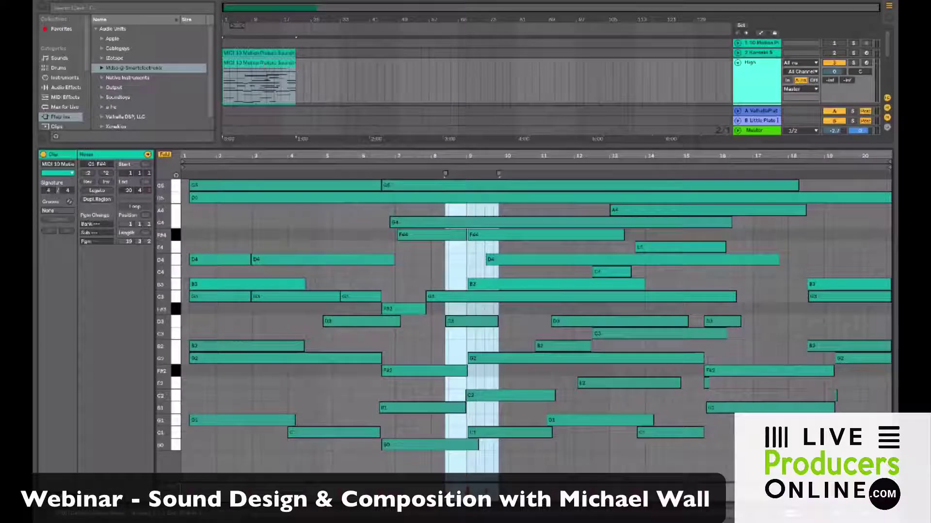
pyautogui.moveTo(884, 468); pyautogui.dragTo(179, 246)
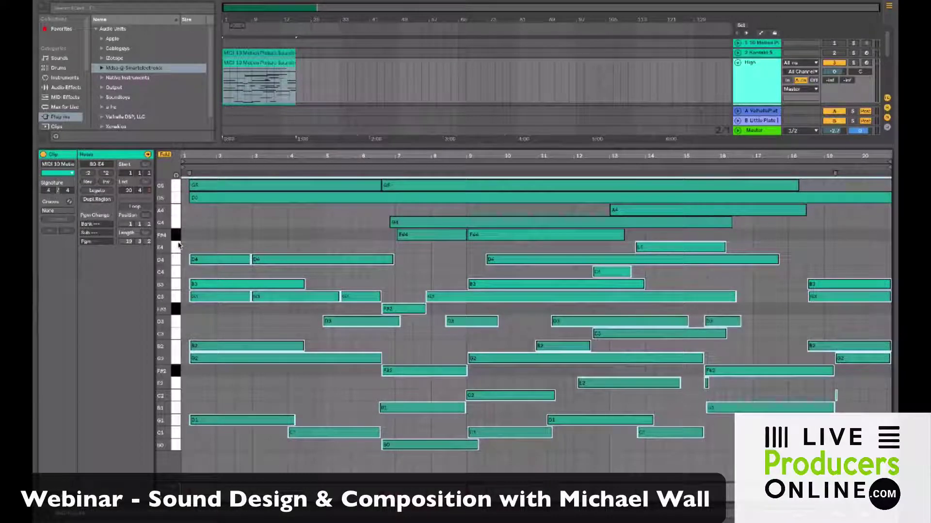
pyautogui.press('Delete')
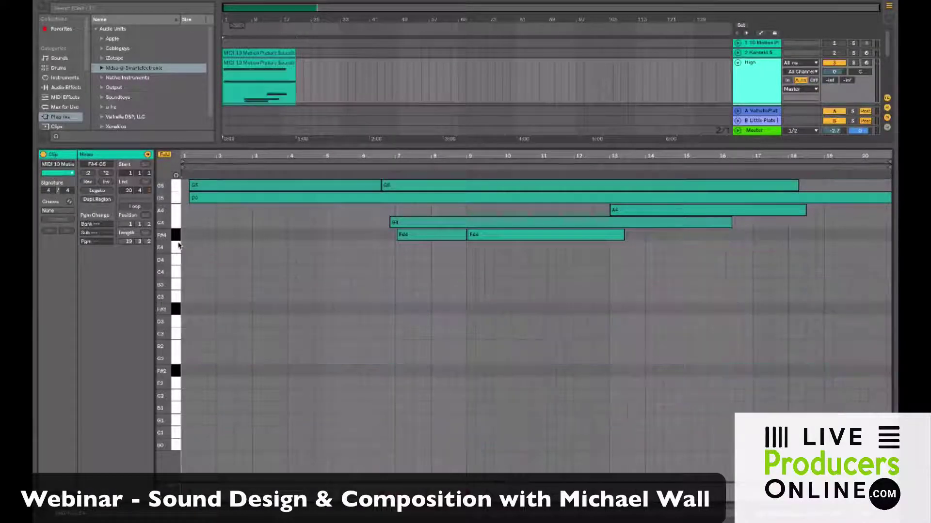
pyautogui.click(168, 154)
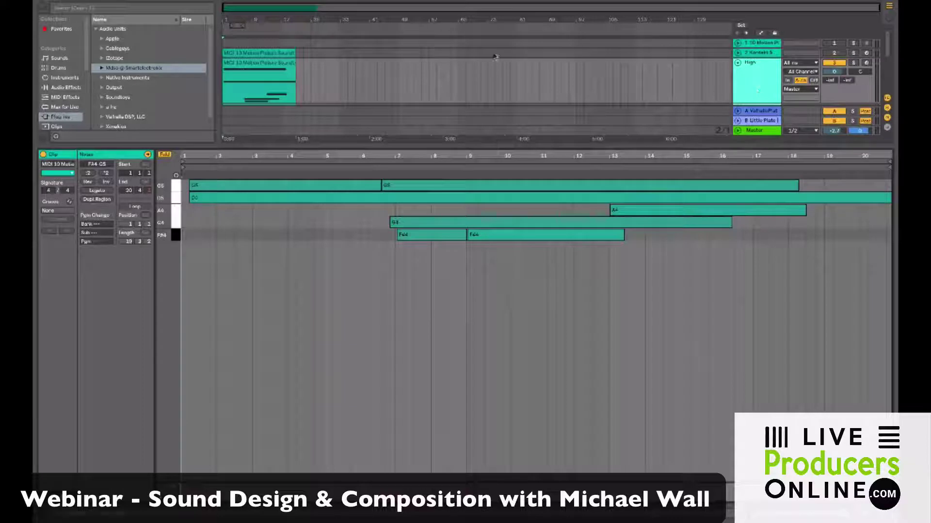
pyautogui.press('space')
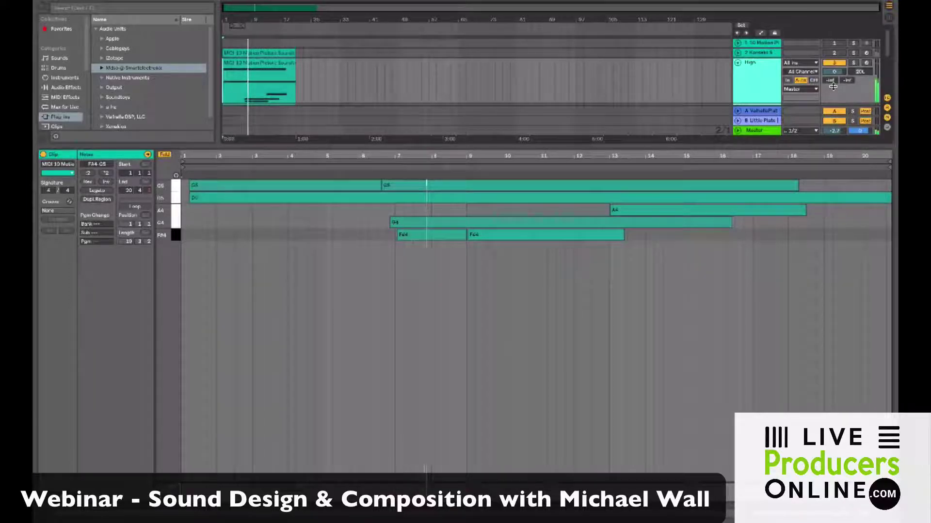
pyautogui.click(765, 90)
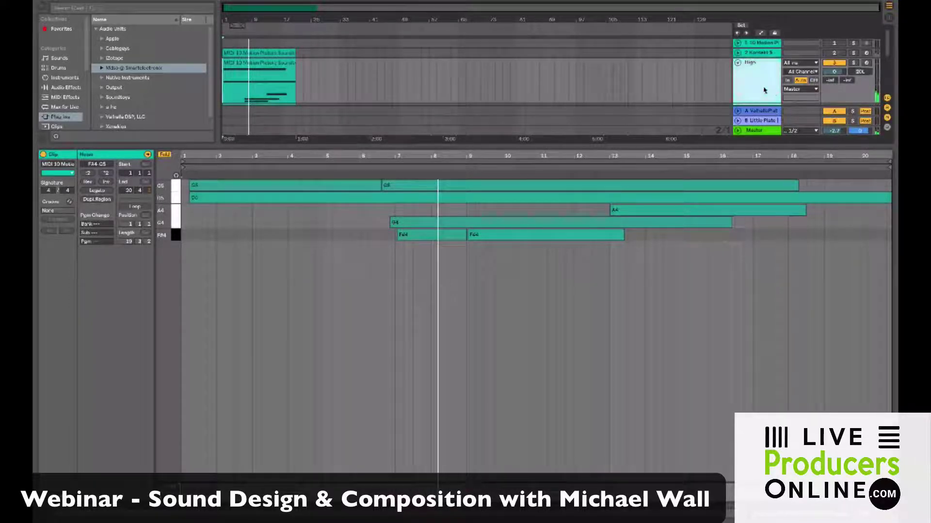
# - Delete all notes from F#4 upward in the Mid clip, and compare it with the High clip's notes
pyautogui.scroll(-3, 764, 90)
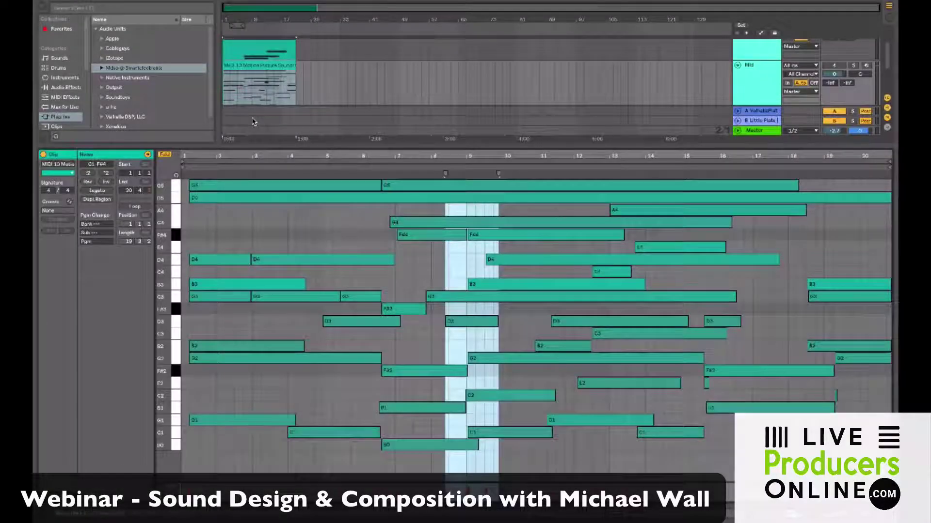
pyautogui.click(859, 223)
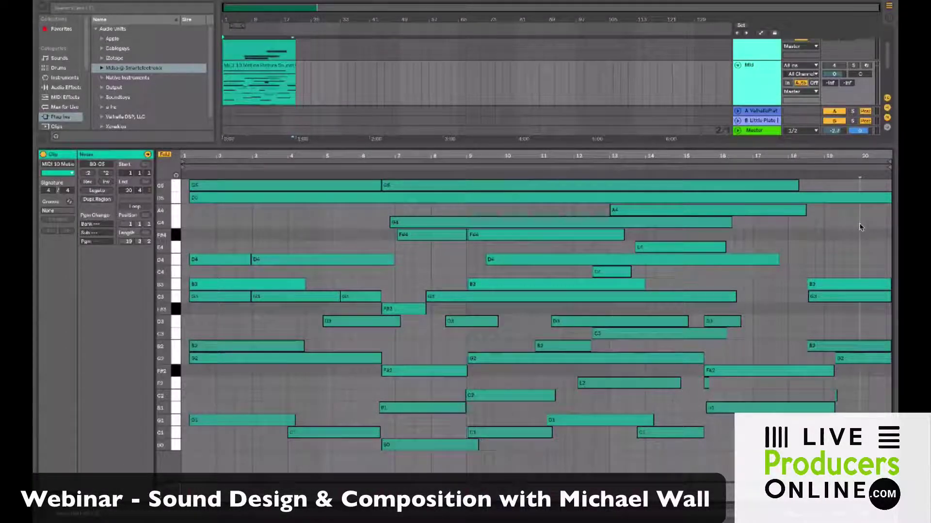
pyautogui.moveTo(888, 236); pyautogui.dragTo(172, 175)
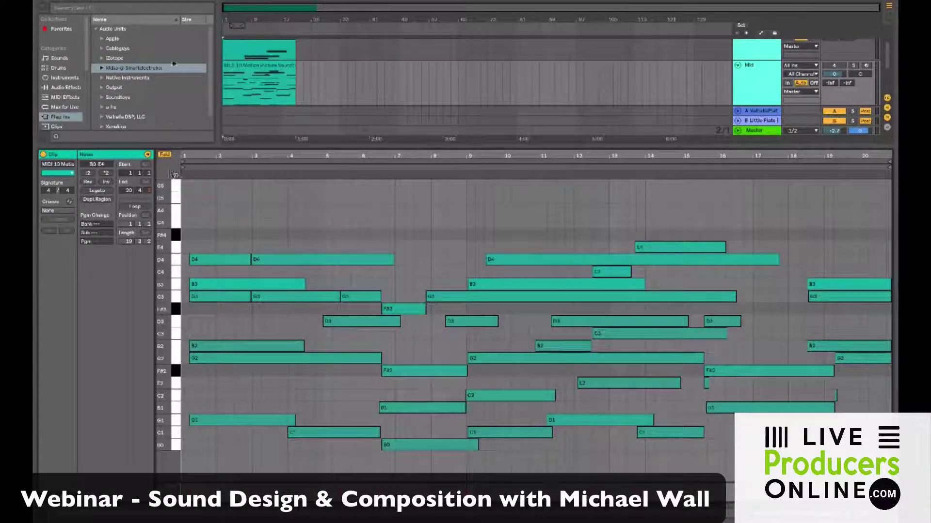
pyautogui.click(255, 50)
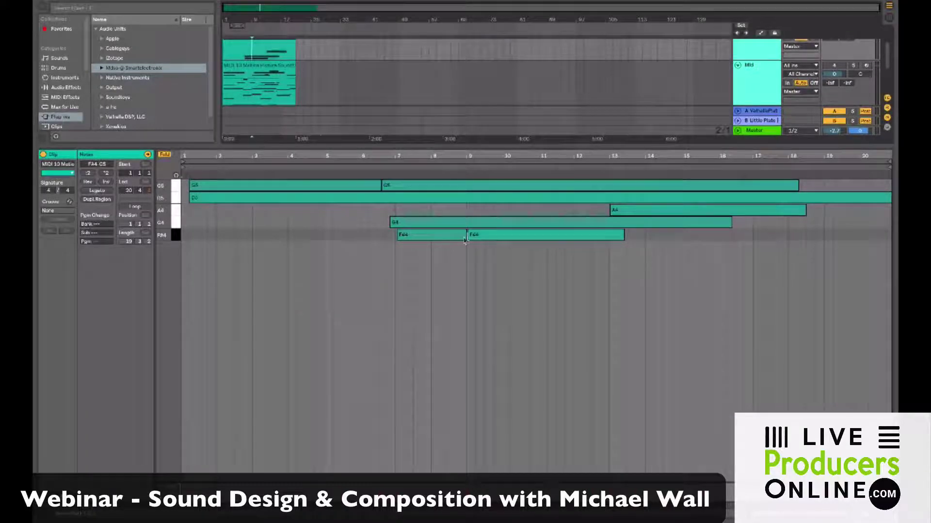
# - Delete all notes from G2 downward in the Mid clip and refold the editor to the used keys
pyautogui.click(256, 81)
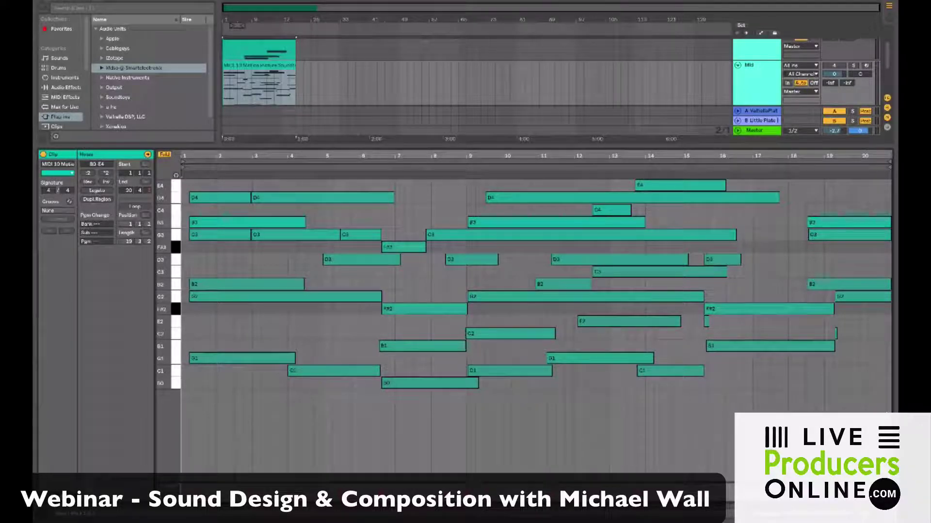
pyautogui.moveTo(876, 415); pyautogui.dragTo(168, 296)
pyautogui.press('Delete')
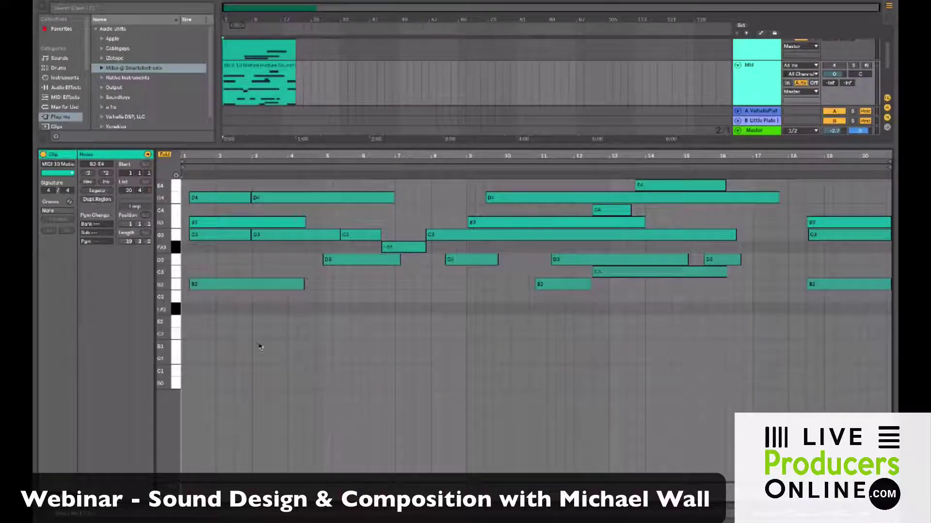
pyautogui.click(163, 155)
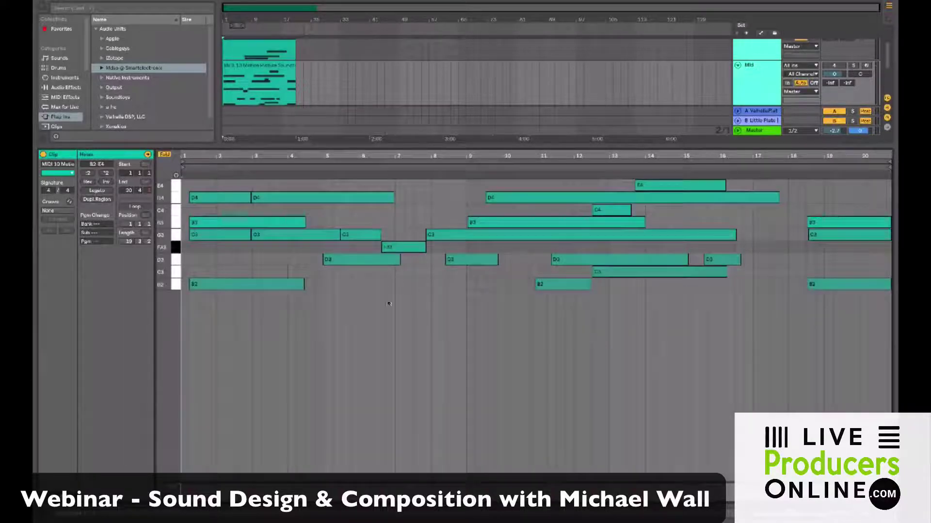
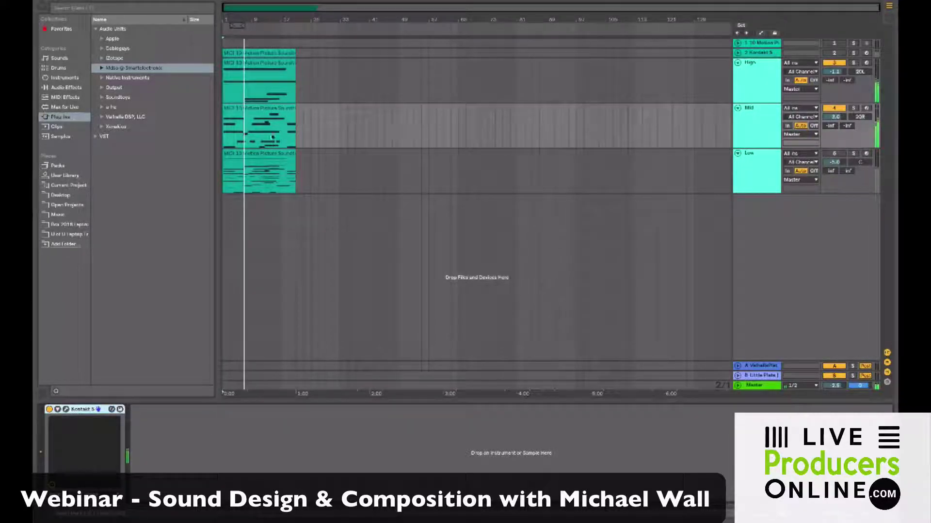
# - Check the envelope release of the Stage 73 Bowed instrument in the Mid track's Kontakt, and close the plug-in window
pyautogui.click(267, 112)
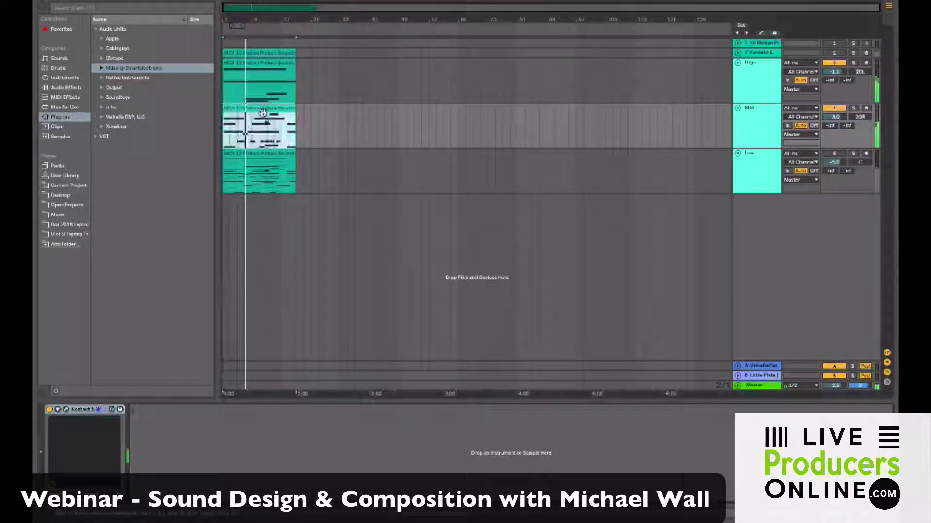
pyautogui.click(66, 409)
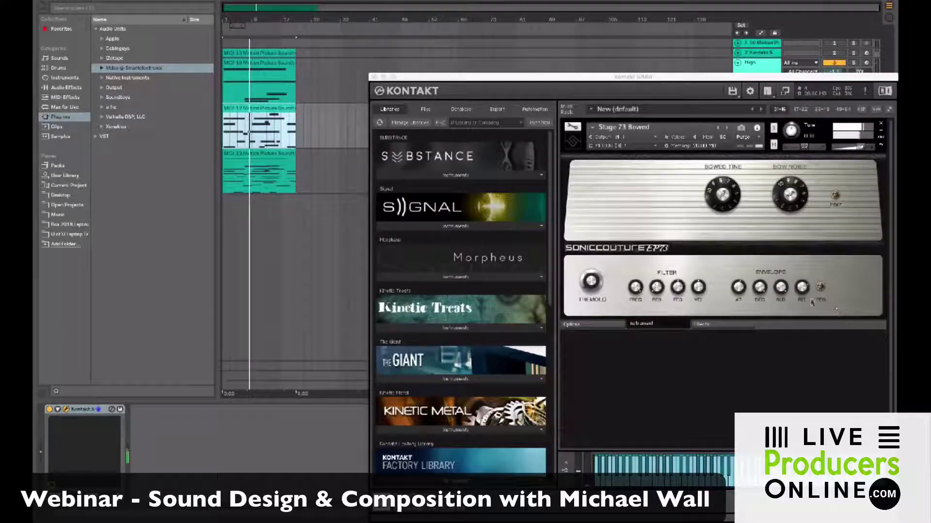
pyautogui.click(802, 289)
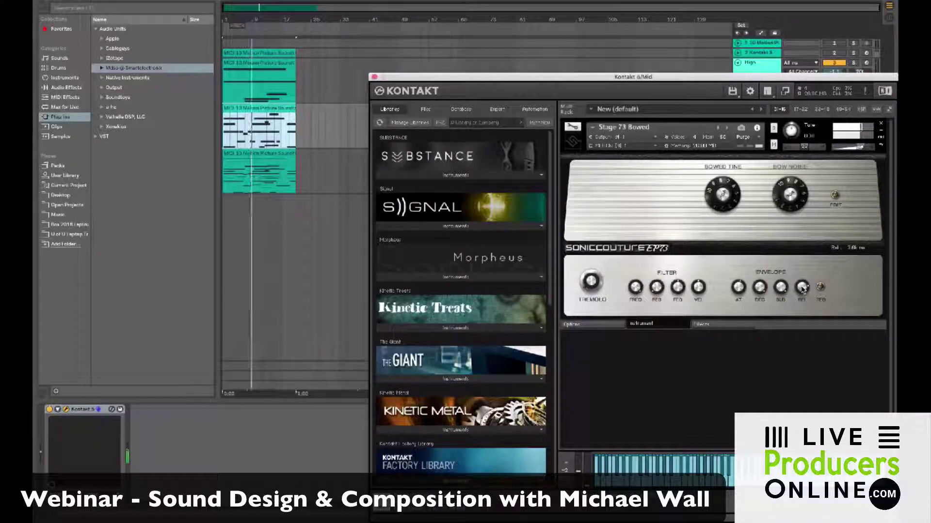
pyautogui.click(374, 76)
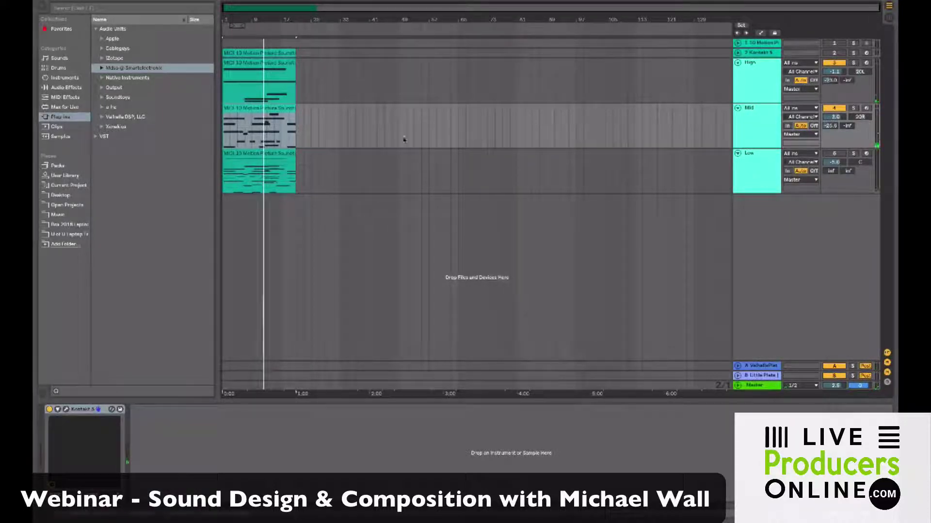
# - Open the Mid clip's notes, select the Low track, and deactivate the Mid and High tracks
pyautogui.doubleClick(265, 107)
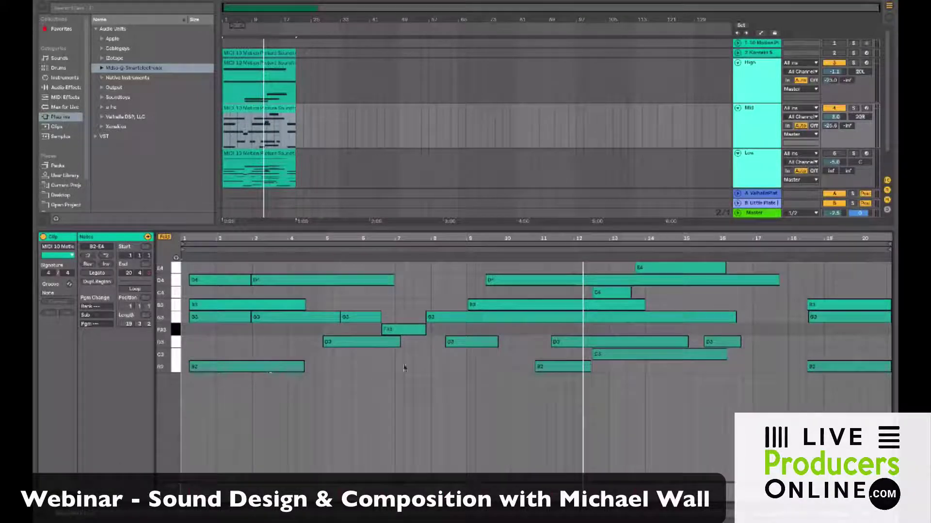
pyautogui.click(760, 164)
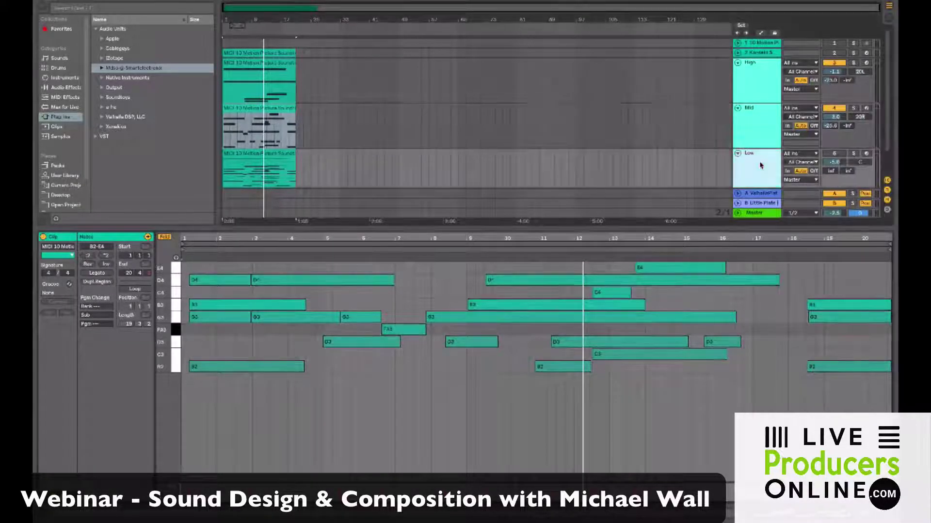
pyautogui.click(834, 108)
pyautogui.click(834, 62)
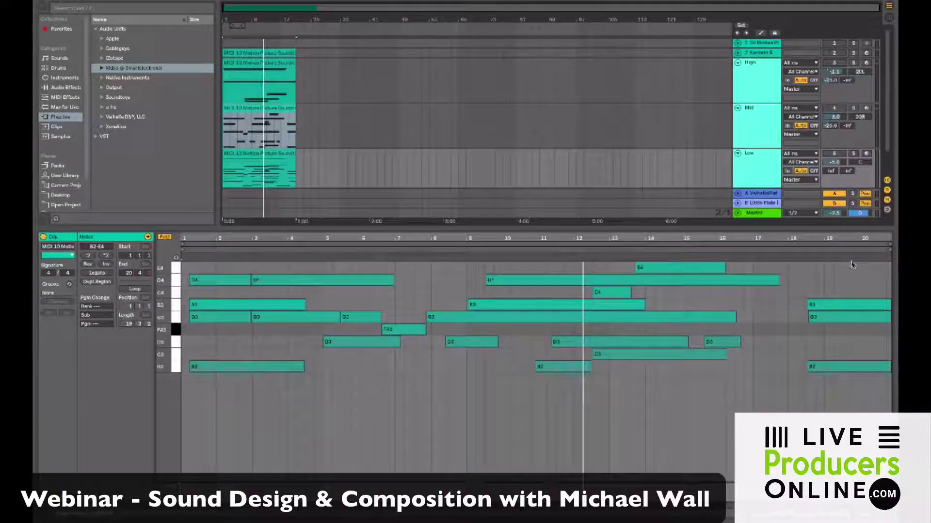
# - Activate the Low track, view the instrument in its Kontakt plug-in, and close the plug-in window
pyautogui.click(745, 167)
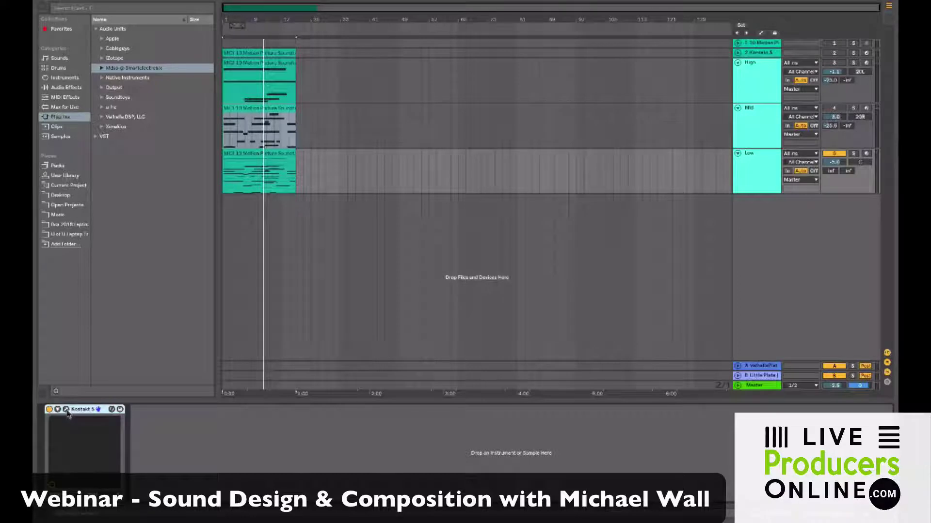
pyautogui.click(66, 410)
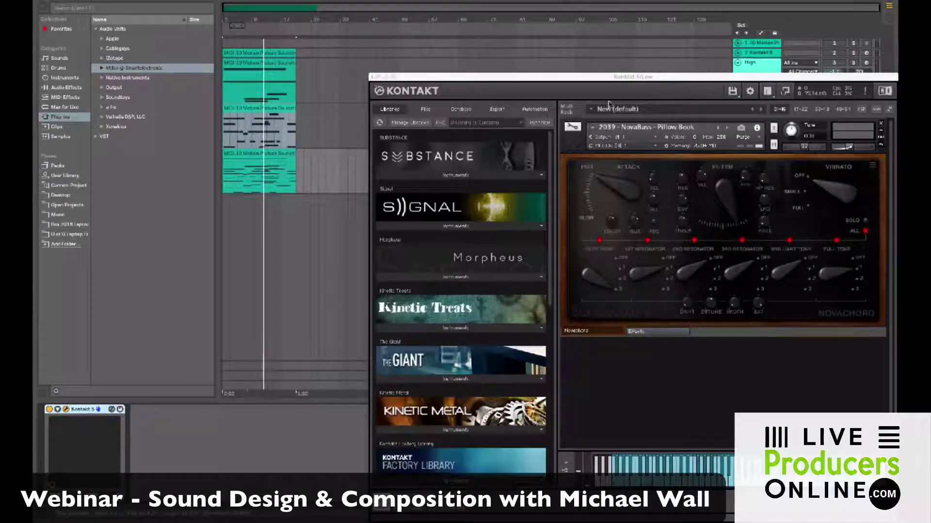
pyautogui.click(374, 76)
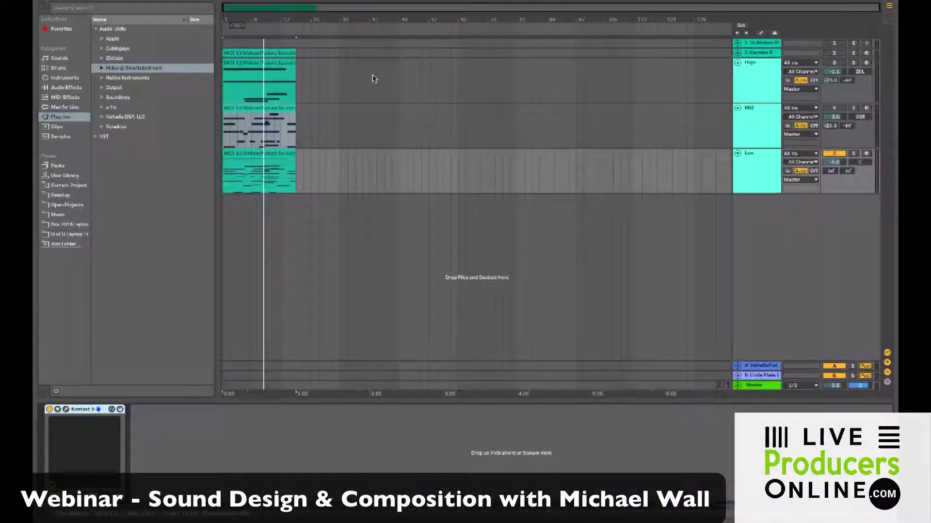
# - Delete all notes from C3 upward in the Low clip, and compare its remaining notes with the Mid clip
pyautogui.doubleClick(257, 109)
pyautogui.click(260, 153)
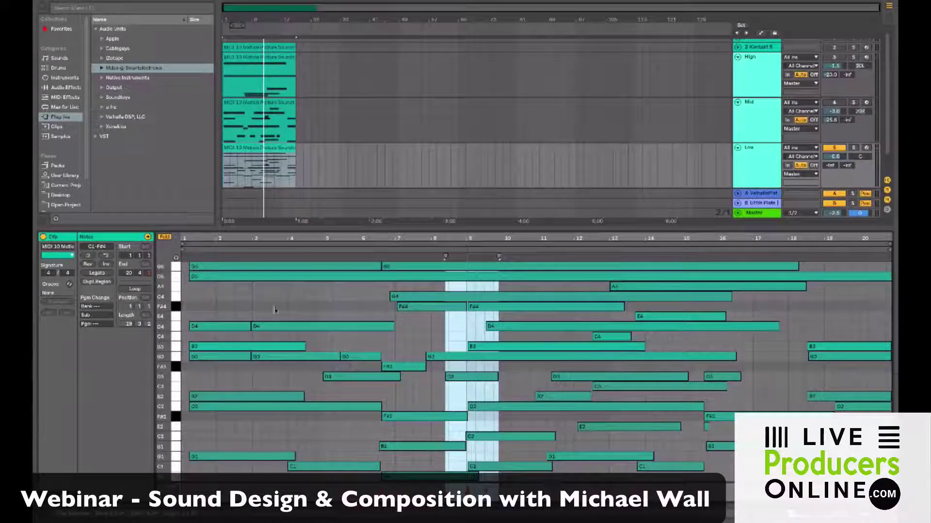
pyautogui.moveTo(187, 264); pyautogui.dragTo(895, 383)
pyautogui.press('Delete')
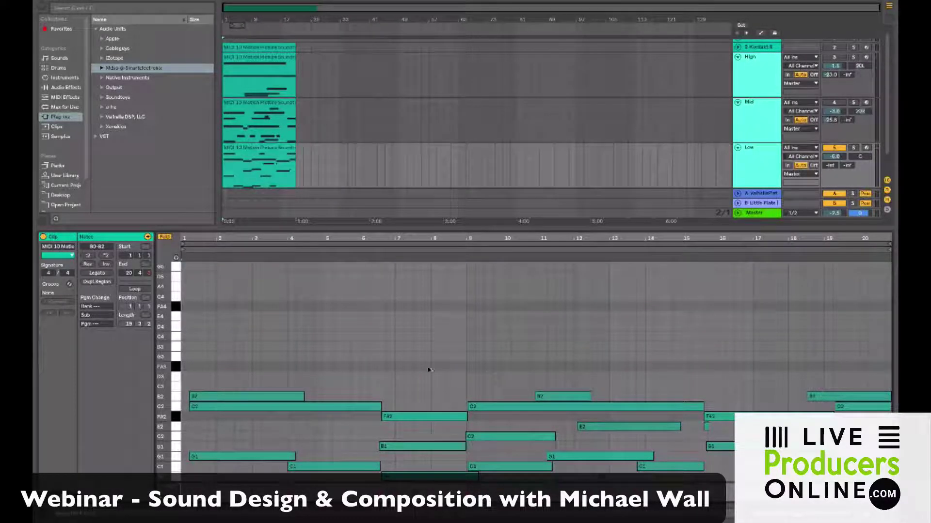
pyautogui.click(257, 109)
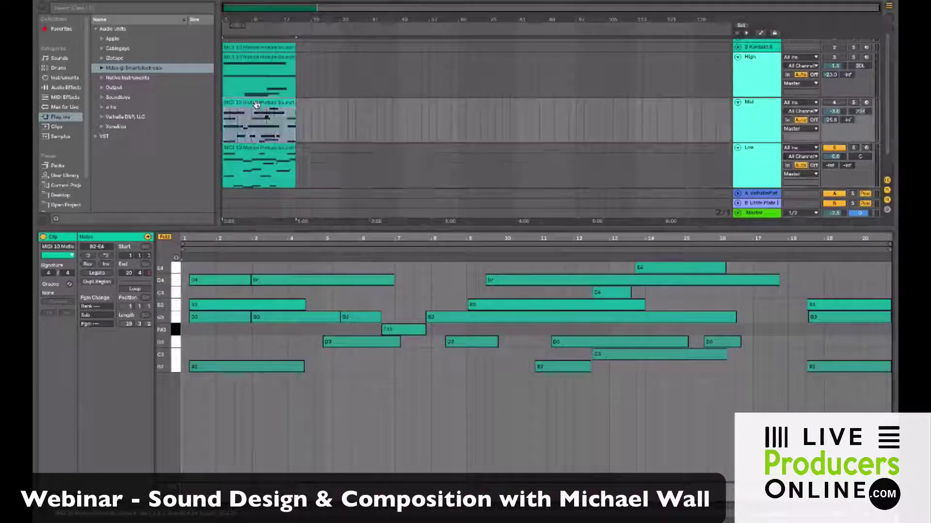
pyautogui.click(246, 159)
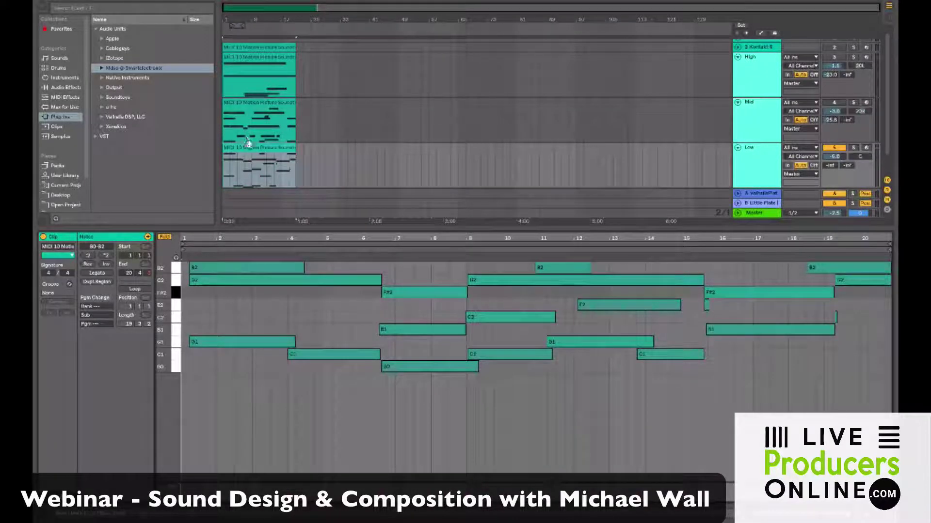
# - Delete all B2 notes from the Low clip and refresh the folded note rows
pyautogui.click(172, 269)
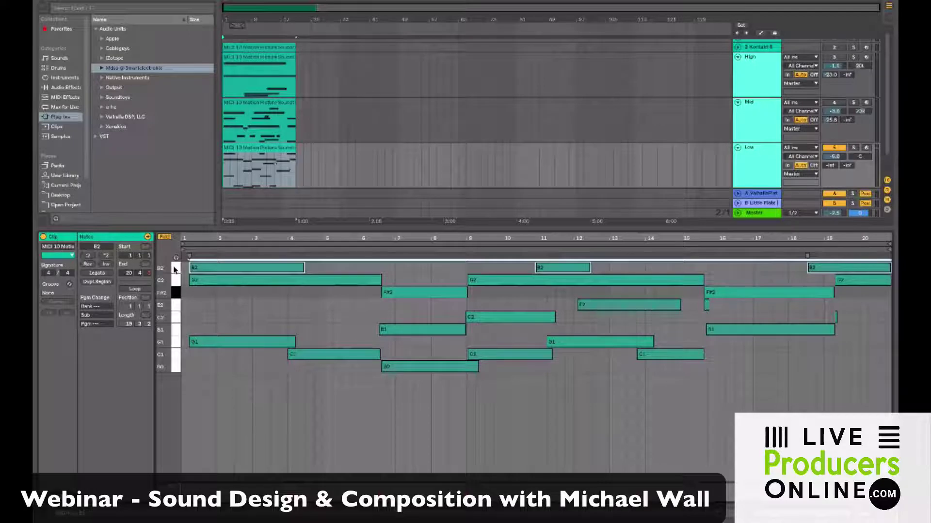
pyautogui.press('Delete')
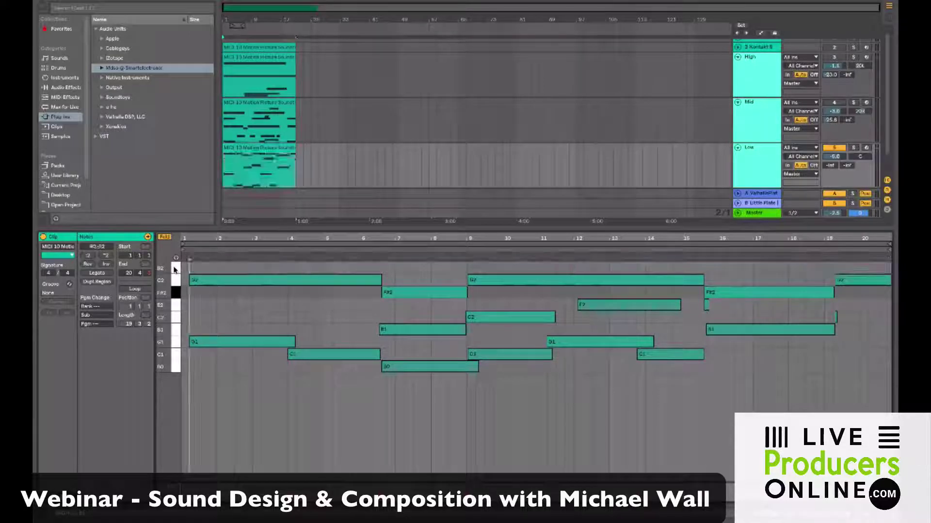
pyautogui.click(164, 237)
pyautogui.click(164, 238)
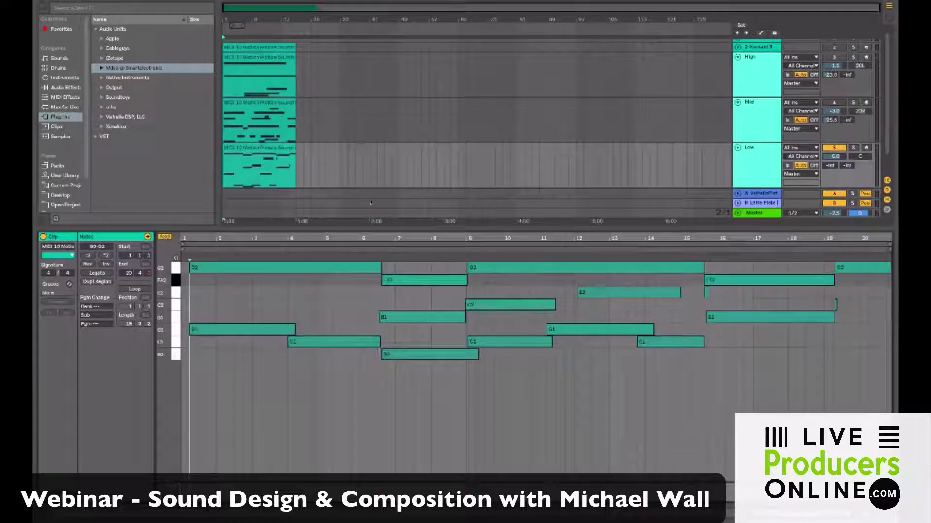
# - Play the Low track, view its NovaBass instrument in Kontakt, and close the plug-in window
pyautogui.press('space')
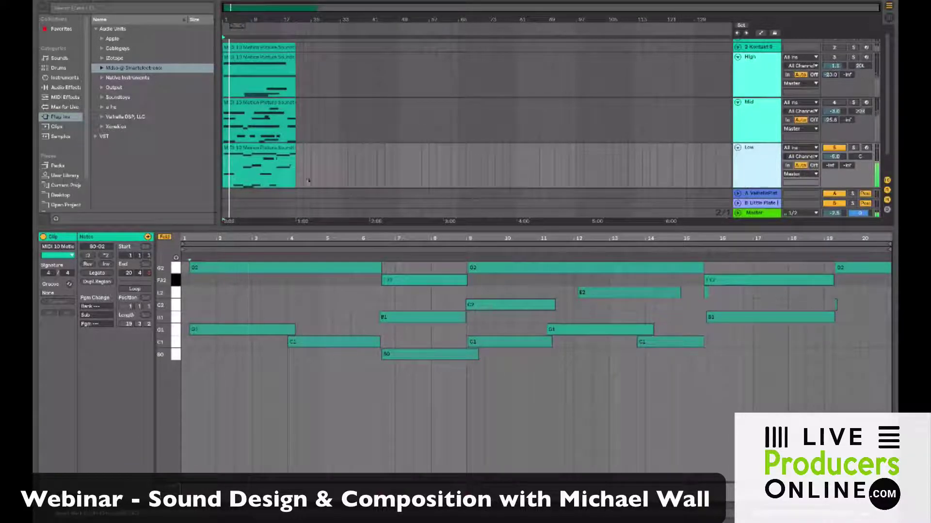
pyautogui.click(752, 171)
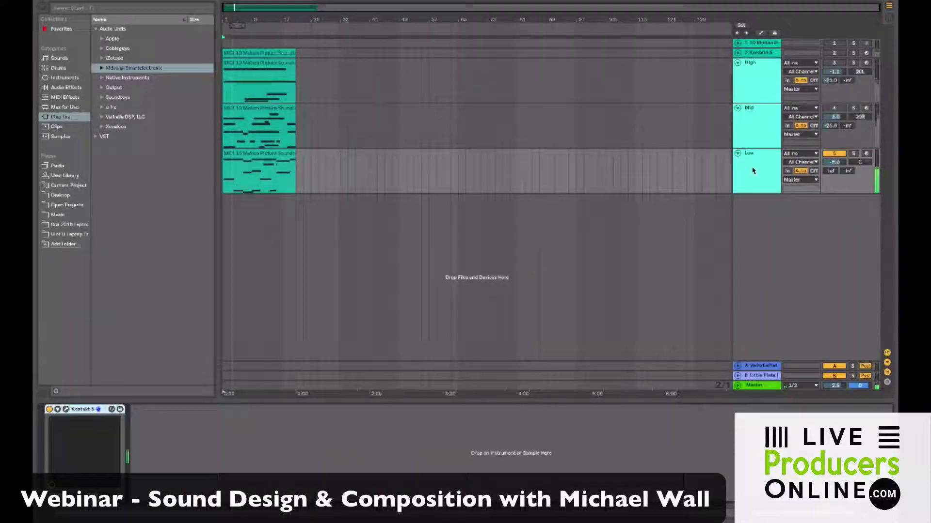
pyautogui.click(66, 410)
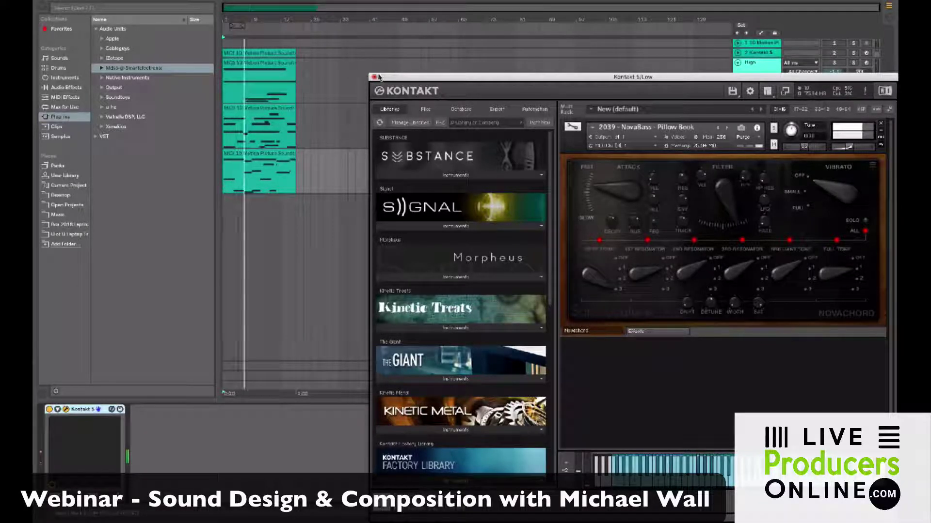
pyautogui.click(374, 77)
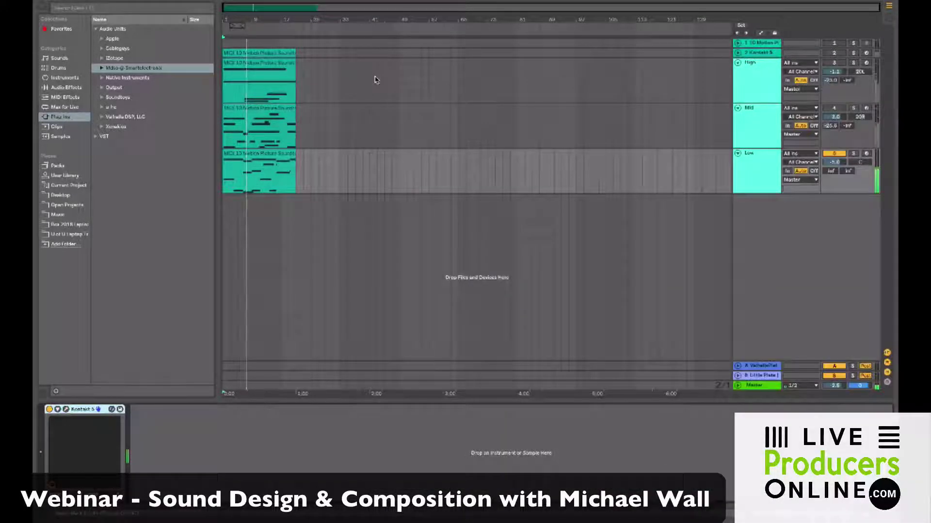
# - Activate the High and Mid tracks alongside the Low track, and play all three together
pyautogui.click(762, 161)
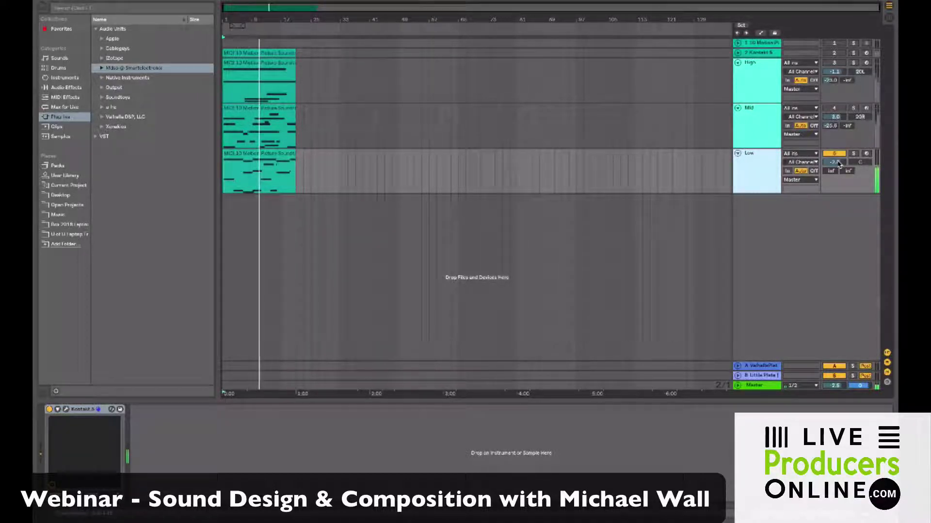
pyautogui.click(833, 63)
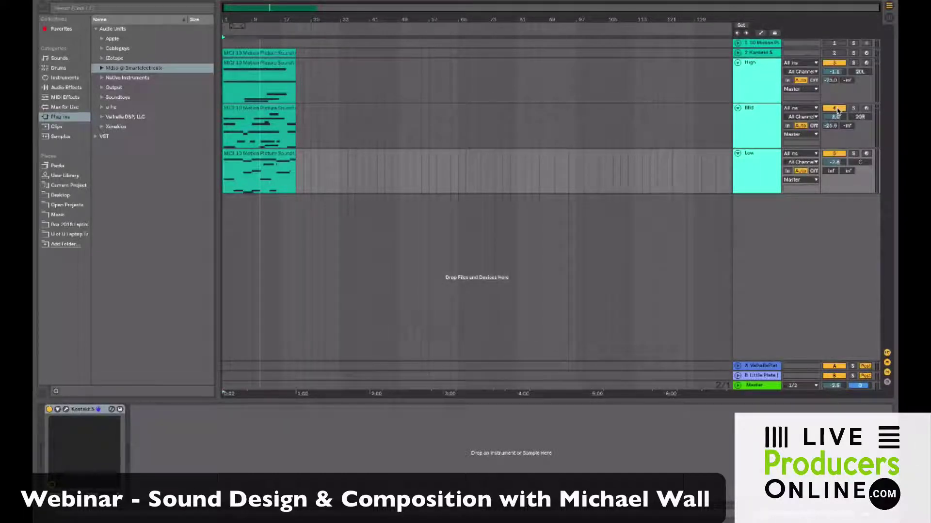
pyautogui.press('space')
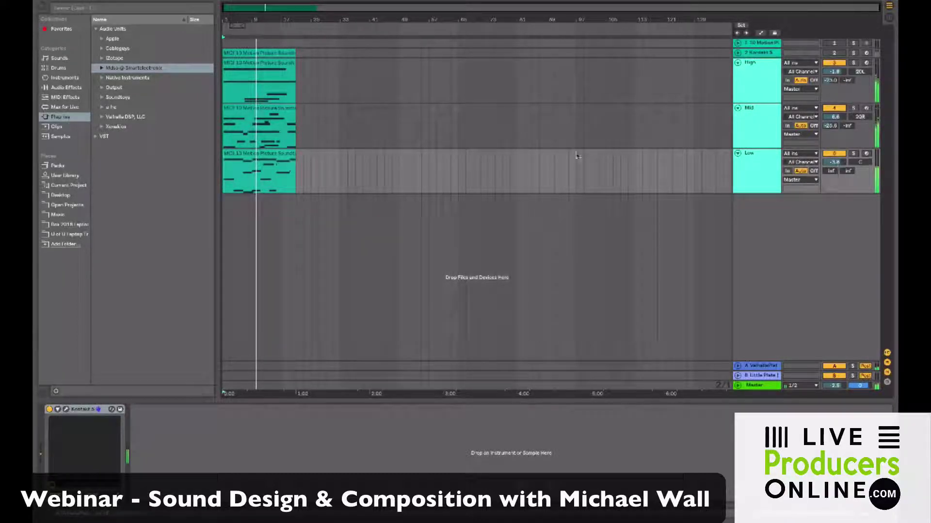
# - Compare the note ranges of the Mid clip and the Low clip
pyautogui.doubleClick(290, 130)
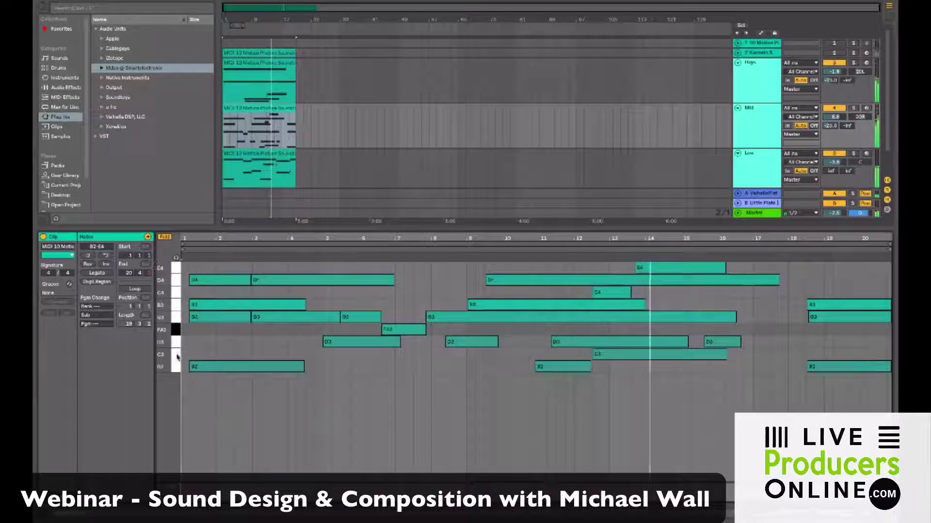
pyautogui.click(258, 154)
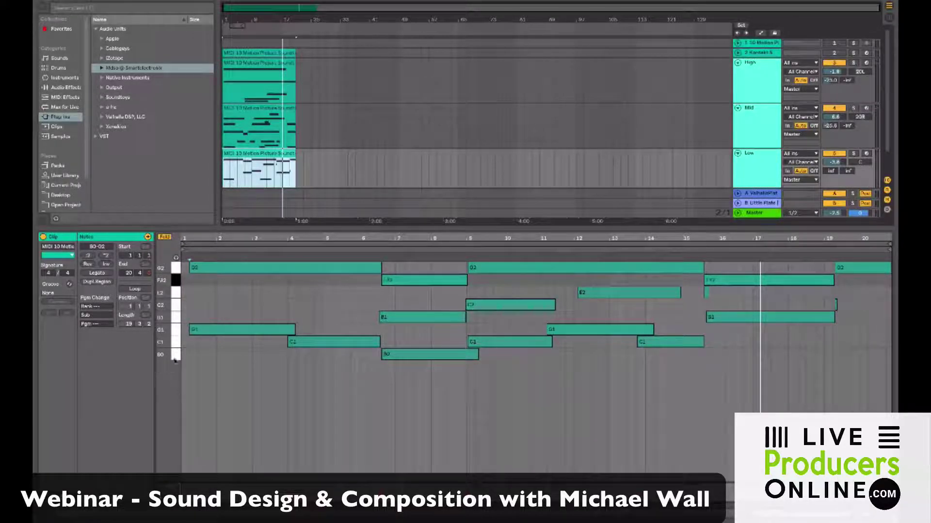
pyautogui.click(249, 110)
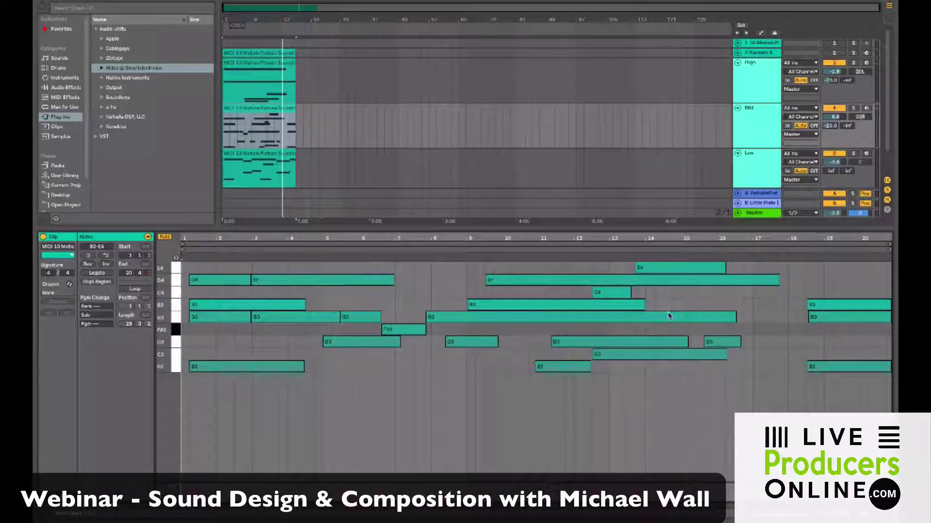
pyautogui.click(759, 170)
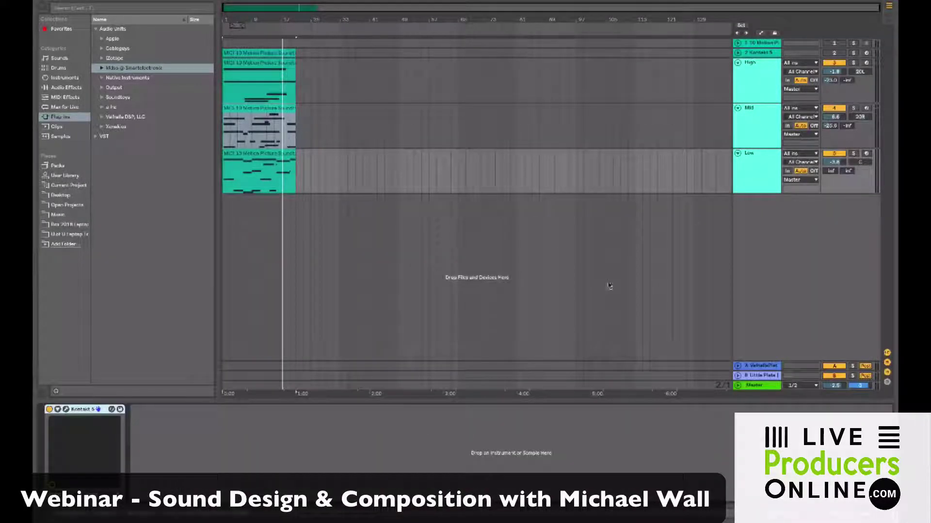
pyautogui.click(243, 160)
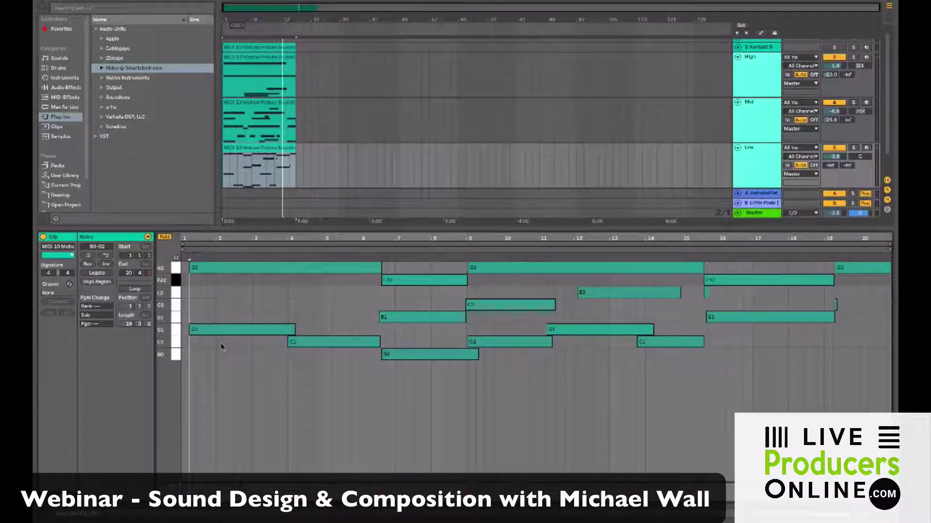
pyautogui.click(252, 105)
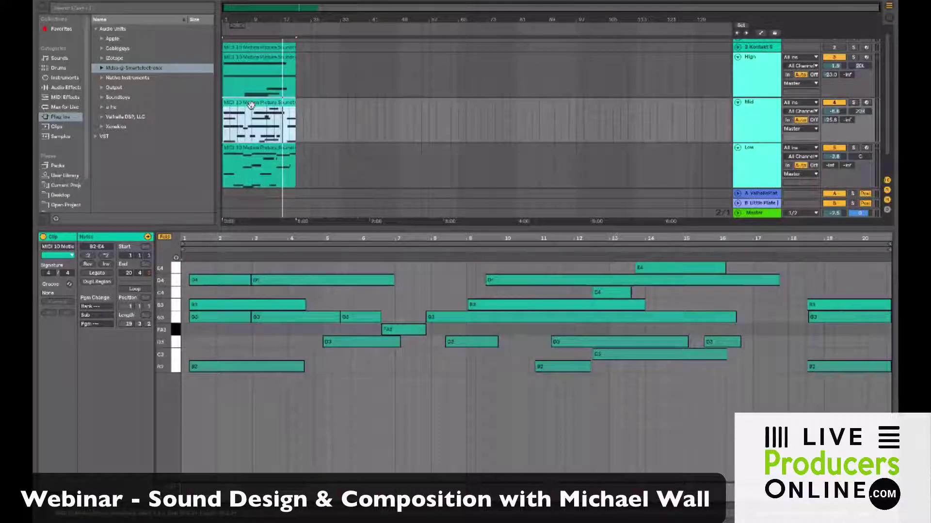
# - Replace the Mid clip with a copy of the full harmony clip from the Kontakt 5 track, and leave that track folded
pyautogui.click(739, 47)
pyautogui.click(246, 51)
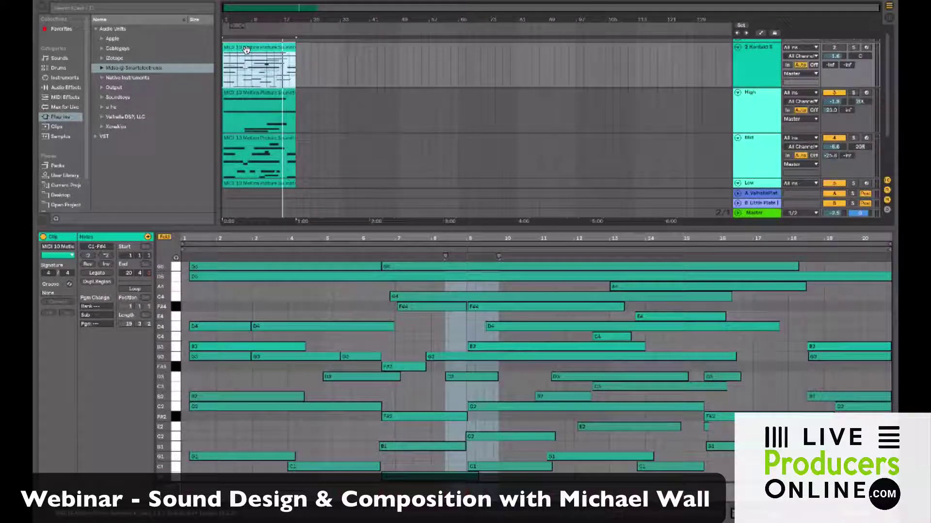
pyautogui.click(239, 141)
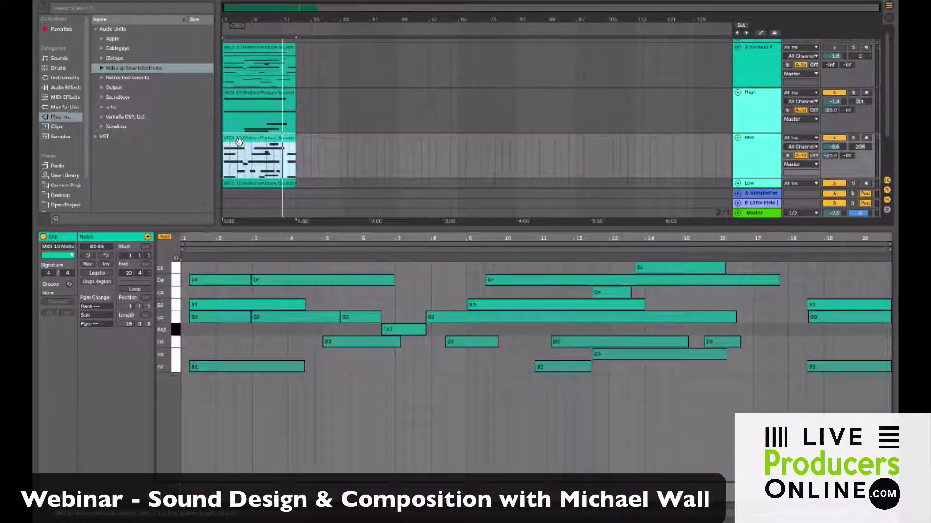
pyautogui.press('Delete')
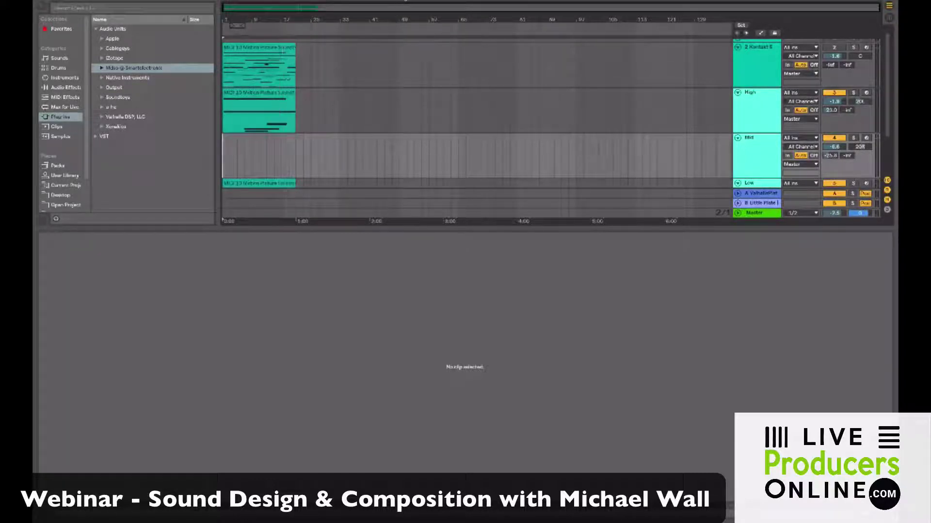
pyautogui.hotkey('ctrl', 'z')
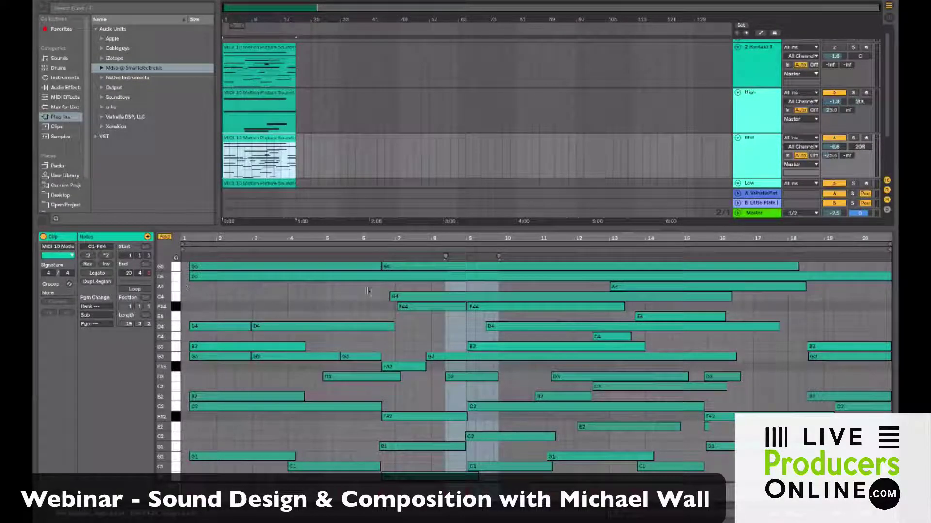
pyautogui.click(186, 270)
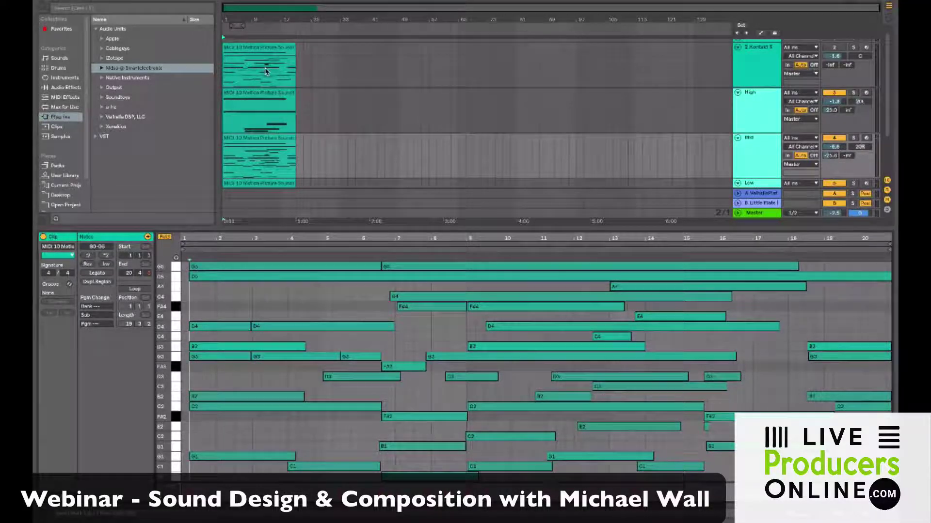
pyautogui.scroll(1, 265, 72)
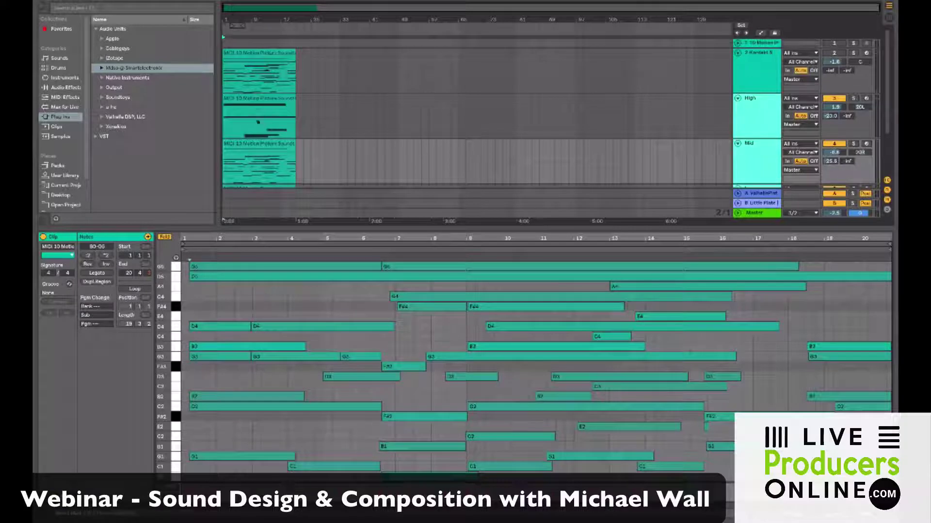
pyautogui.click(737, 53)
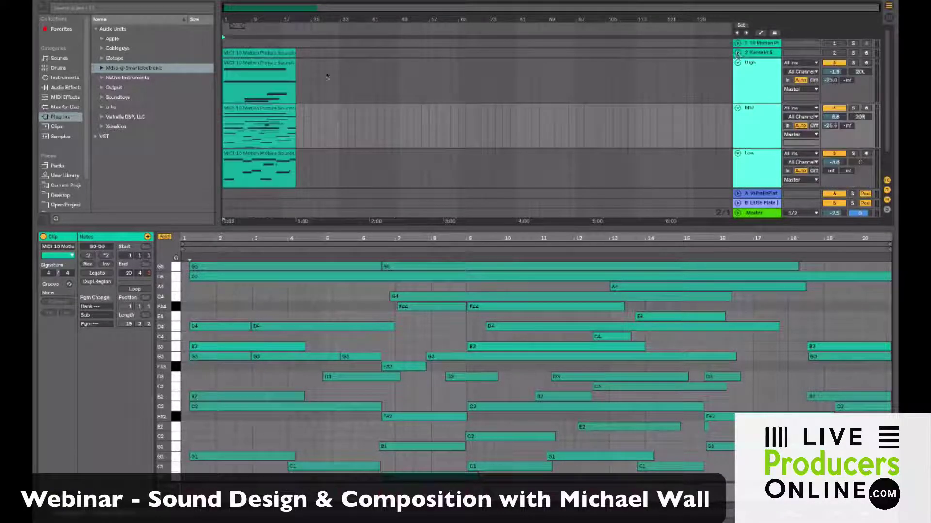
# - Check the High clip's note range, delete all notes from F#4 upward in the Mid clip, and refresh its folded note rows
pyautogui.click(254, 64)
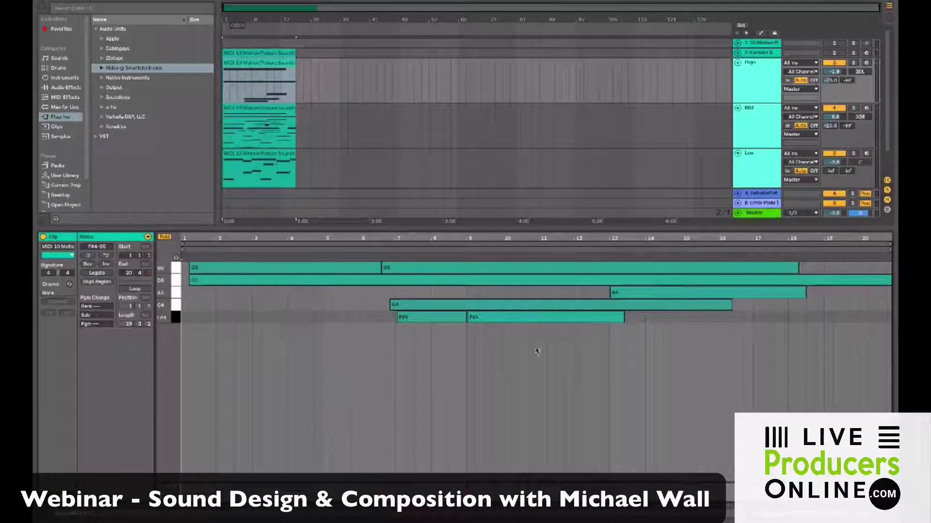
pyautogui.keyDown('shift'); pyautogui.click(250, 108); pyautogui.keyUp('shift')
pyautogui.moveTo(889, 311); pyautogui.dragTo(186, 259)
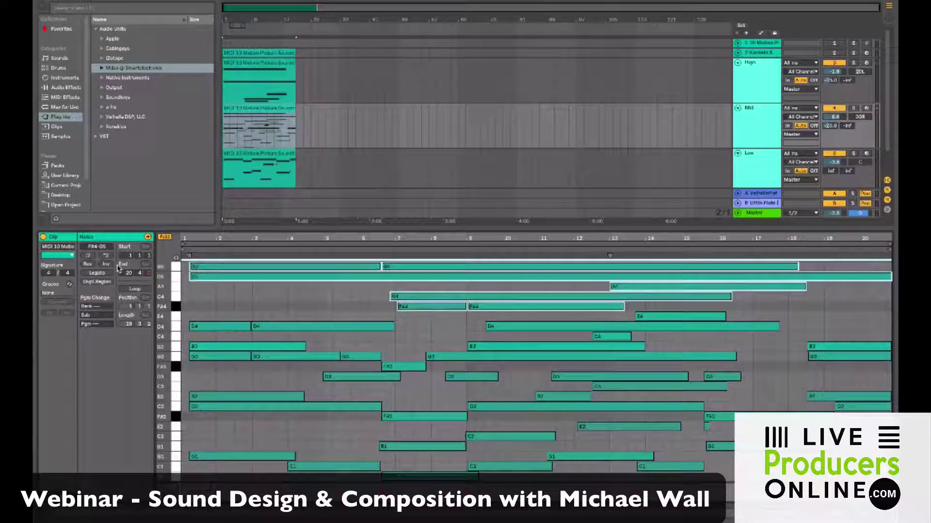
pyautogui.press('Delete')
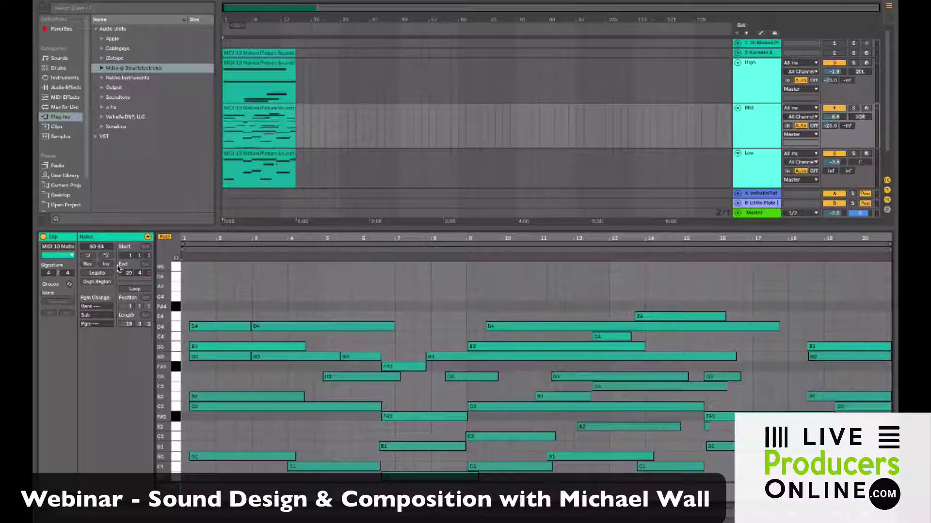
pyautogui.doubleClick(164, 238)
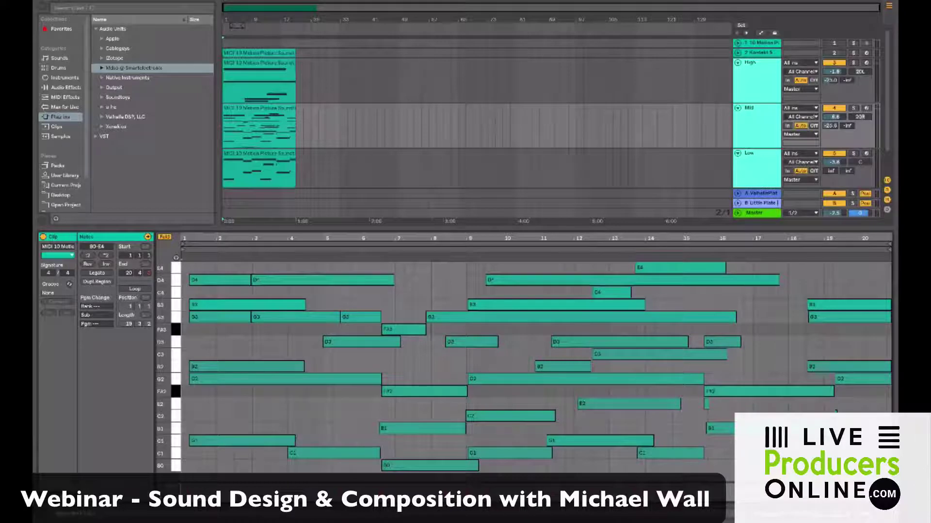
# - Delete all notes from B1 downward in the Mid clip and refresh its folded note rows
pyautogui.moveTo(209, 472); pyautogui.dragTo(432, 445)
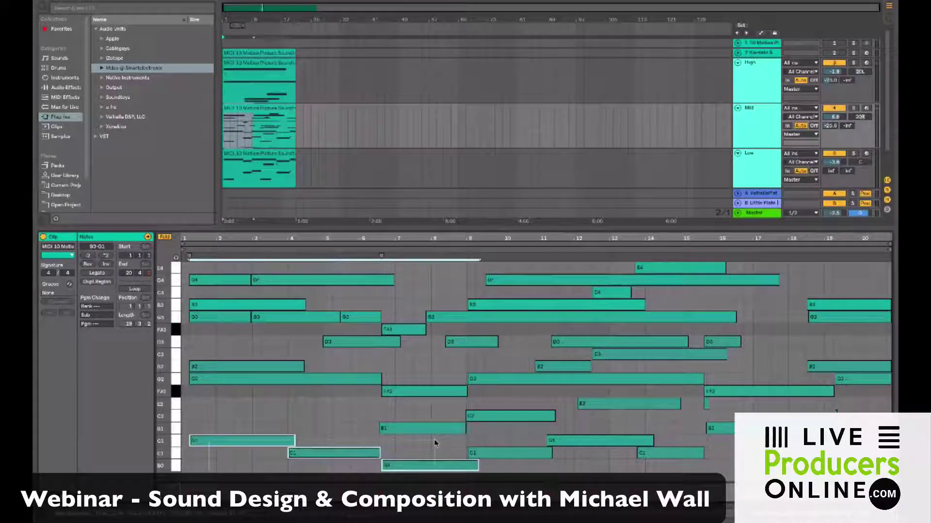
pyautogui.press('Delete')
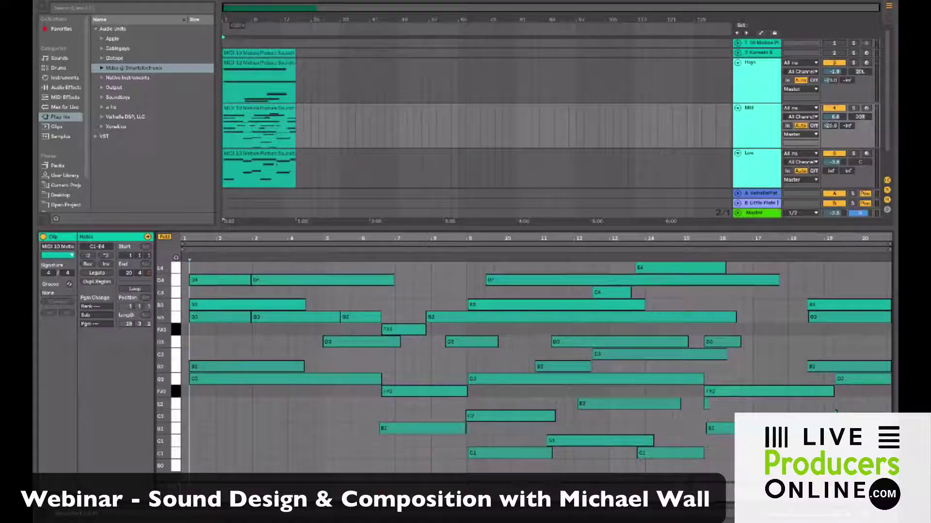
pyautogui.click(669, 453)
pyautogui.keyDown('shift'); pyautogui.click(492, 452); pyautogui.keyUp('shift')
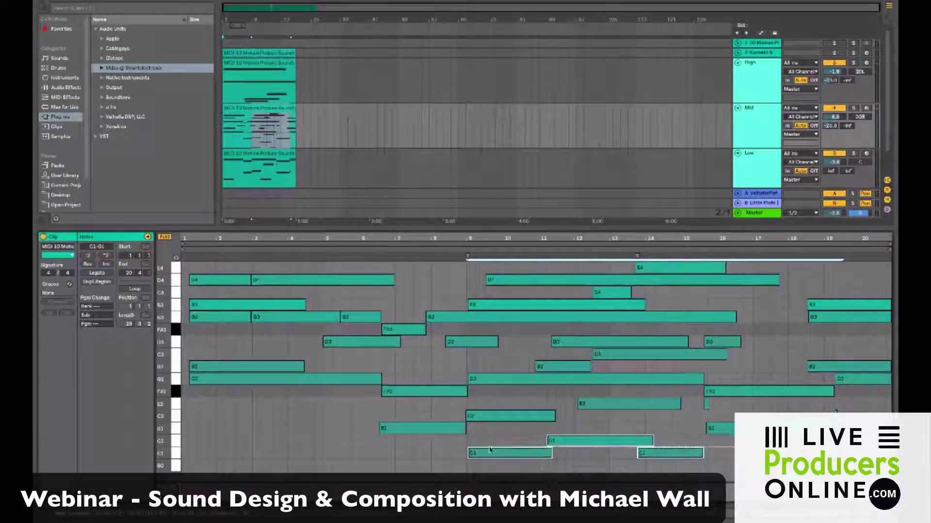
pyautogui.moveTo(722, 437); pyautogui.dragTo(400, 432)
pyautogui.press('Delete')
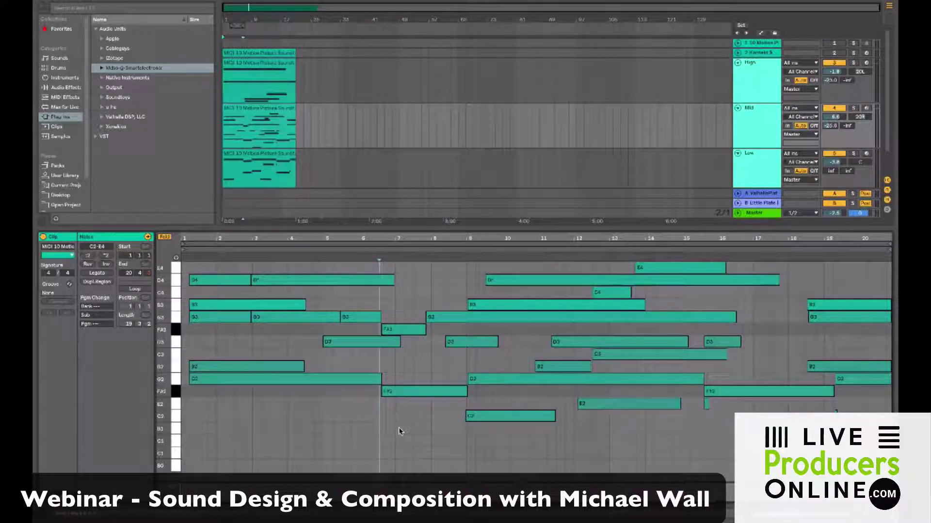
pyautogui.click(164, 238)
pyautogui.click(165, 238)
# - Delete all G2, F#2, E2 and C2 notes from the Low clip, and play the three tracks together
pyautogui.click(237, 155)
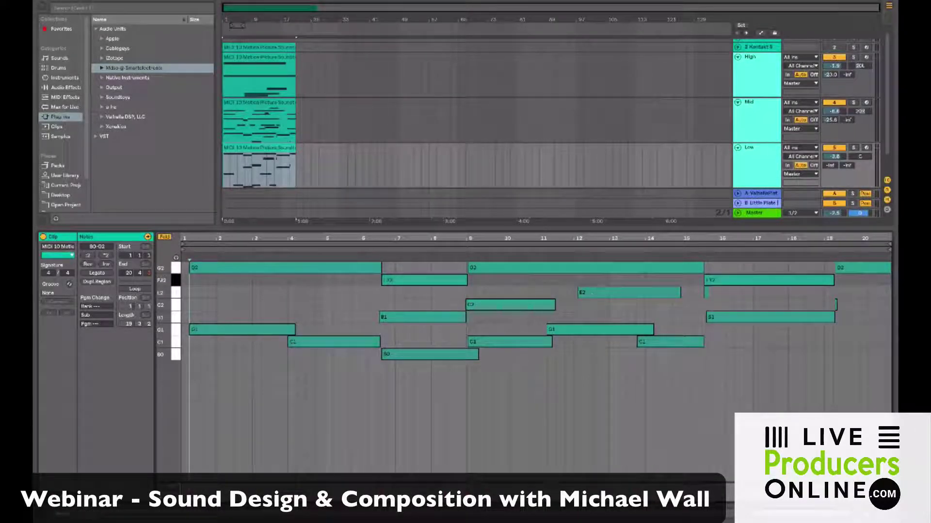
pyautogui.click(176, 270)
pyautogui.press('Delete')
pyautogui.click(175, 281)
pyautogui.press('Delete')
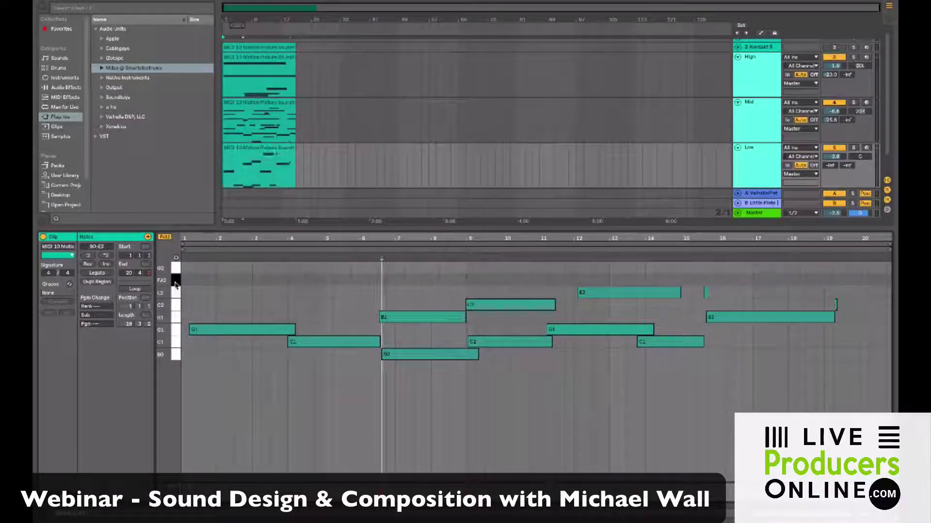
pyautogui.click(176, 293)
pyautogui.press('Delete')
pyautogui.click(176, 305)
pyautogui.press('Delete')
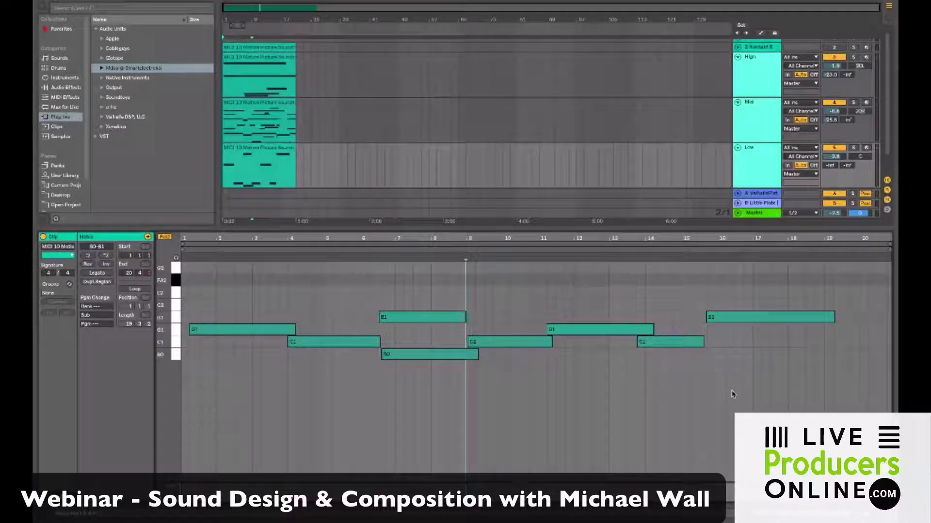
pyautogui.press('space')
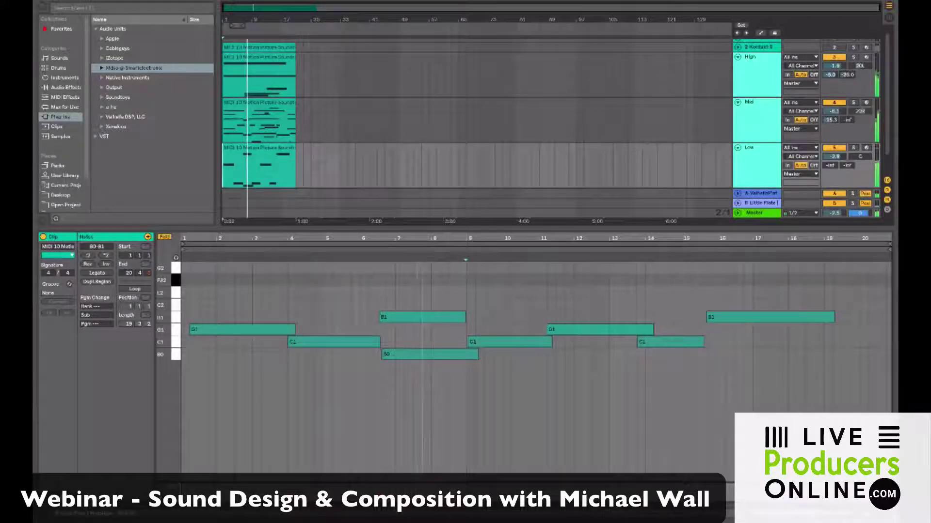
# - Raise the Mid track's send to return B to -23.4 dB during playback, and stop playback
pyautogui.click(848, 124)
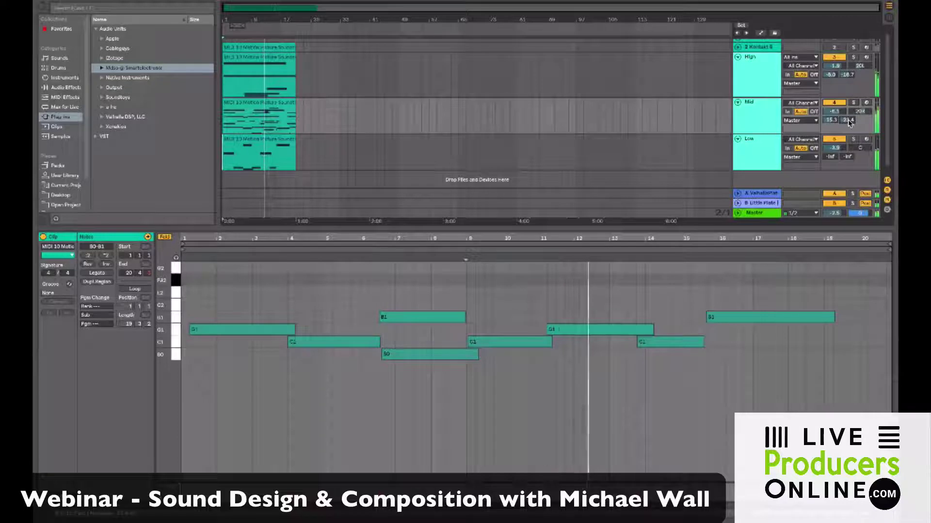
pyautogui.press('space')
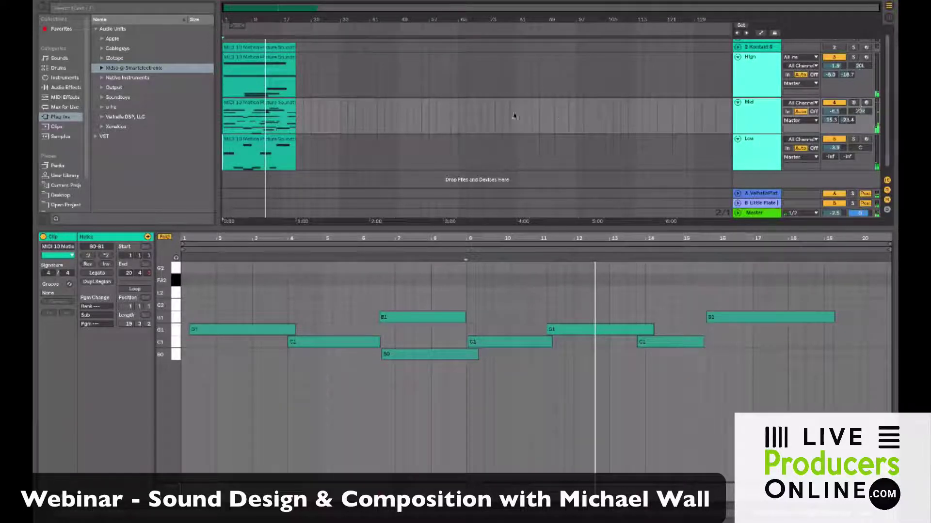
# - Reveal a tall velocity area beneath the High clip's notes and select all notes in that clip
pyautogui.click(242, 57)
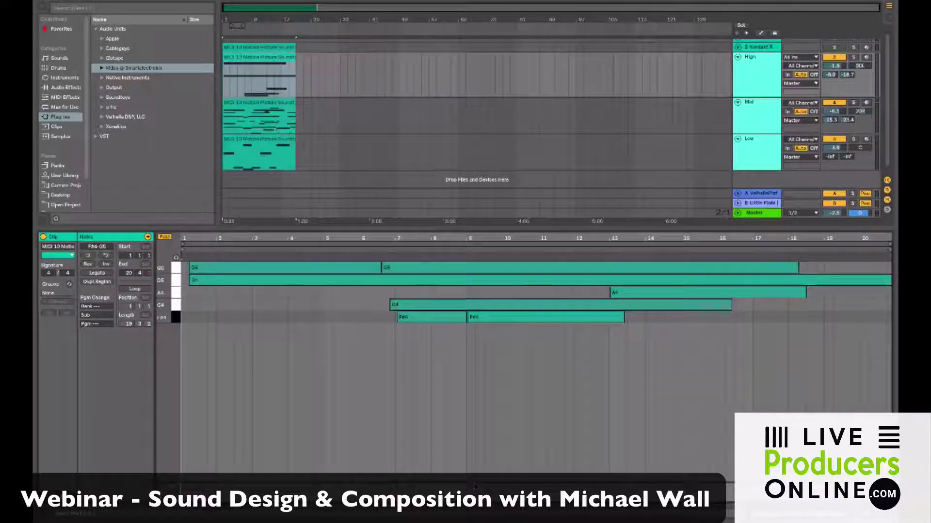
pyautogui.moveTo(475, 480); pyautogui.dragTo(466, 342)
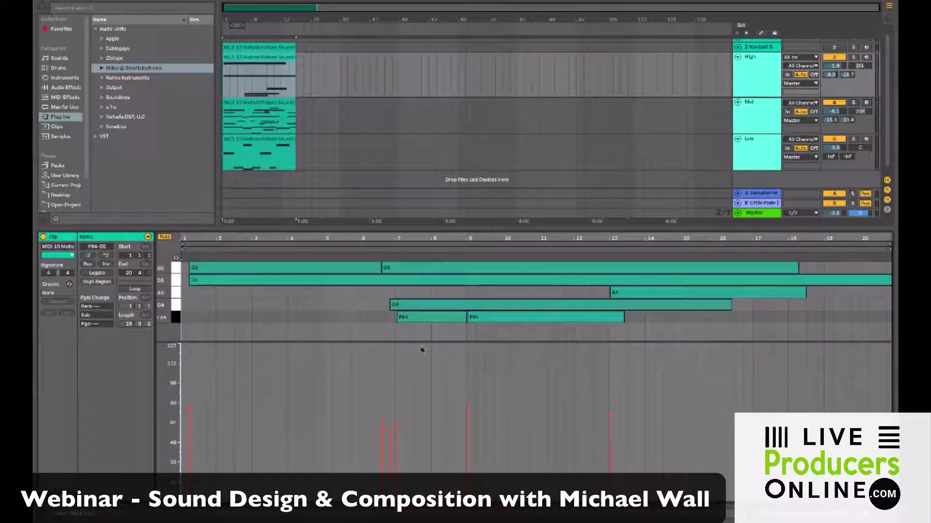
pyautogui.hotkey('ctrl', 'a')
pyautogui.moveTo(878, 355); pyautogui.dragTo(185, 437)
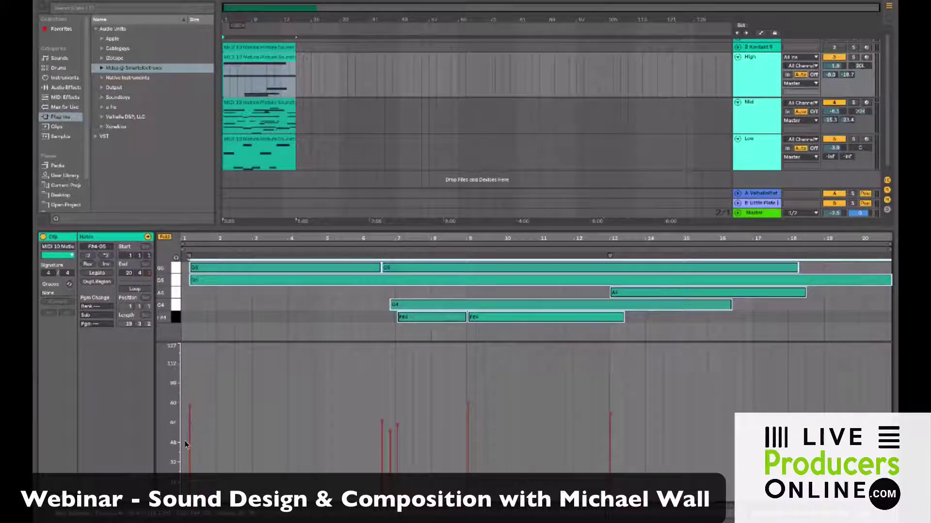
# - Unfold the Kontakt 5 track, examine the velocities in its full harmony clip, and enlarge the note area and arrangement
pyautogui.click(738, 48)
pyautogui.click(256, 80)
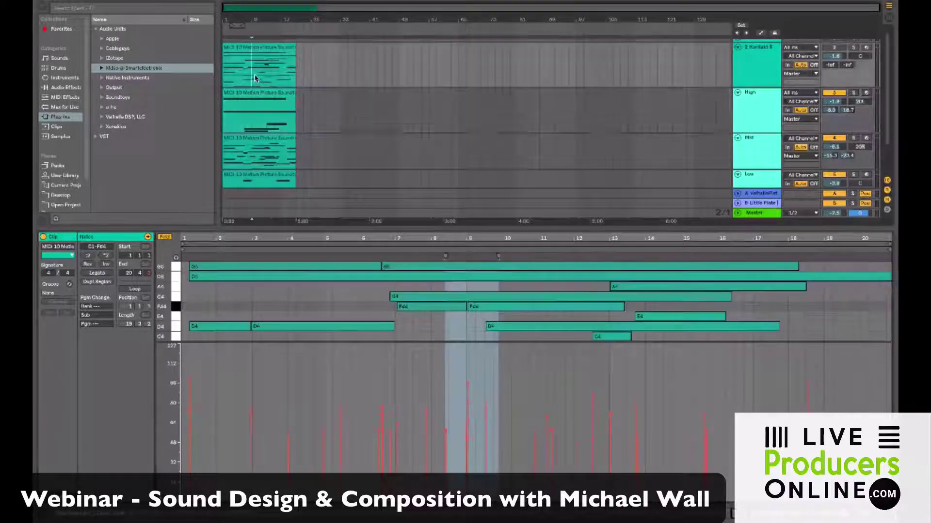
pyautogui.click(256, 63)
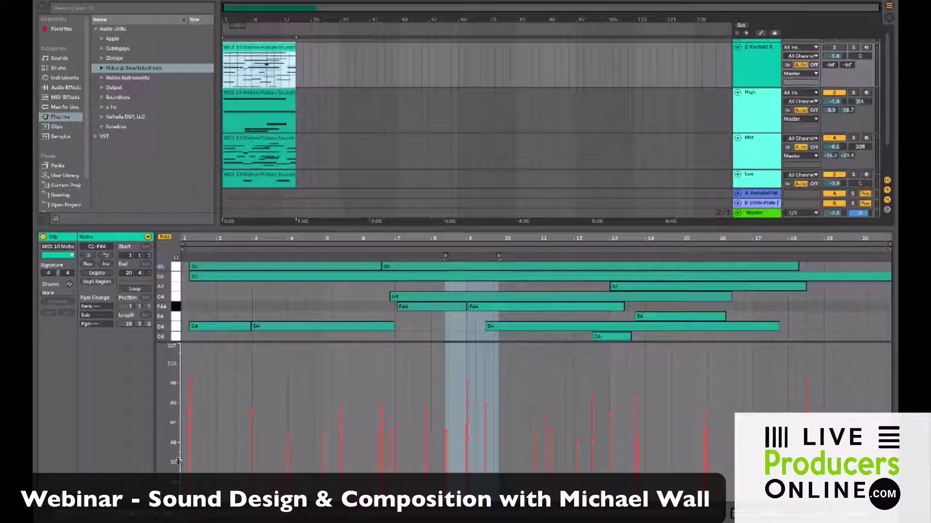
pyautogui.moveTo(190, 444); pyautogui.dragTo(190, 433)
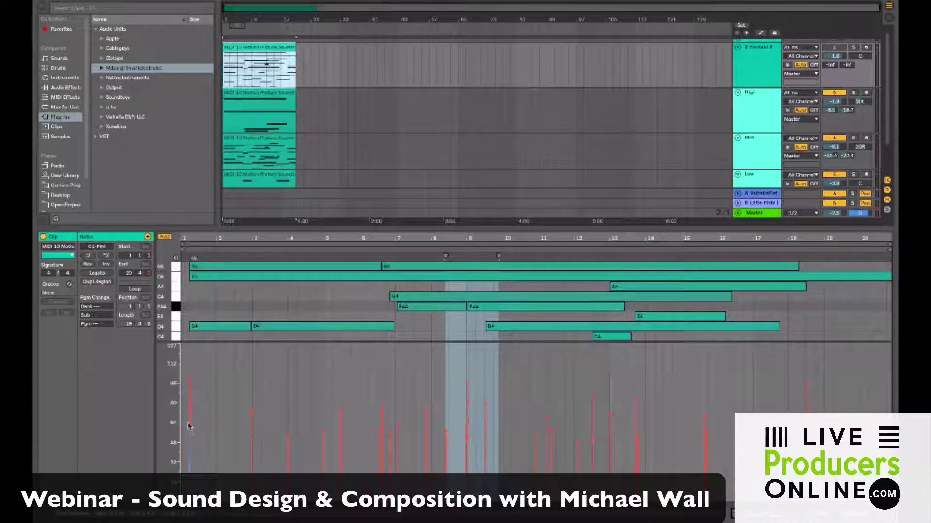
pyautogui.moveTo(187, 380); pyautogui.dragTo(190, 383)
pyautogui.moveTo(427, 228); pyautogui.dragTo(427, 231)
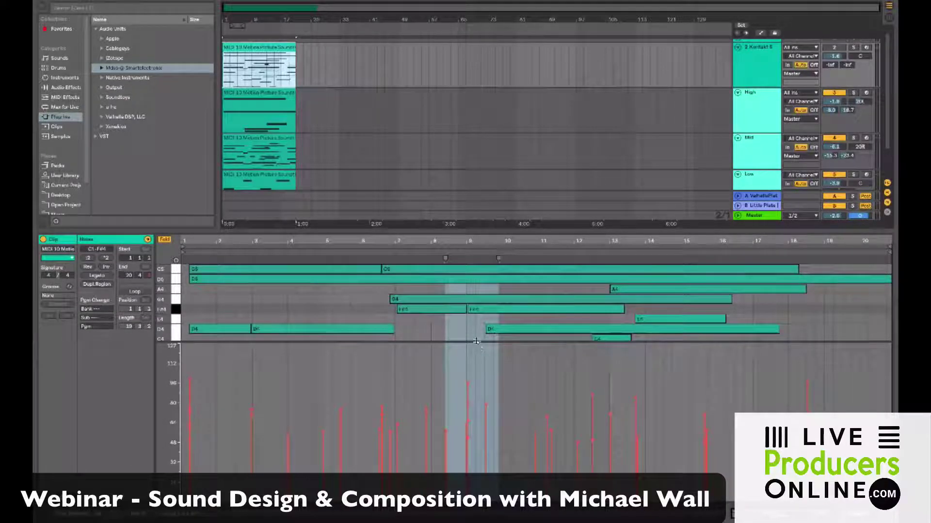
pyautogui.moveTo(476, 341); pyautogui.dragTo(476, 418)
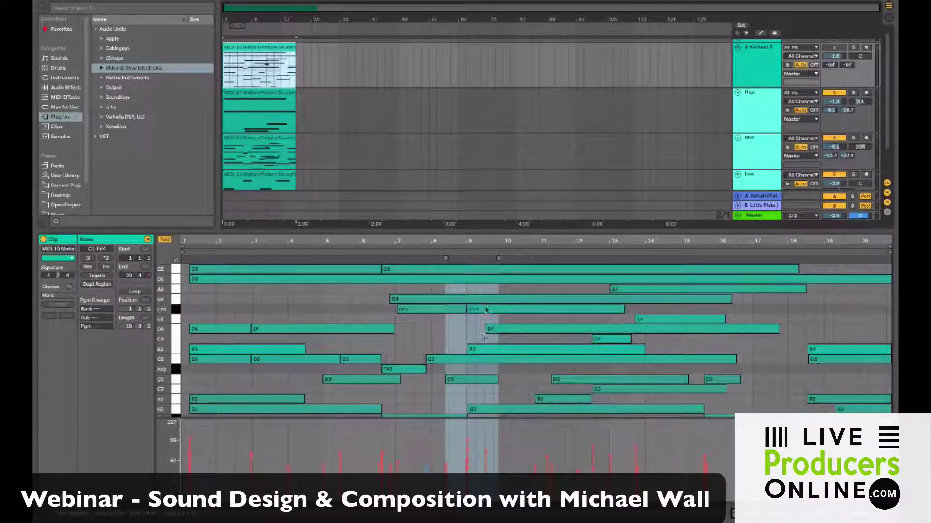
pyautogui.moveTo(490, 231); pyautogui.dragTo(490, 284)
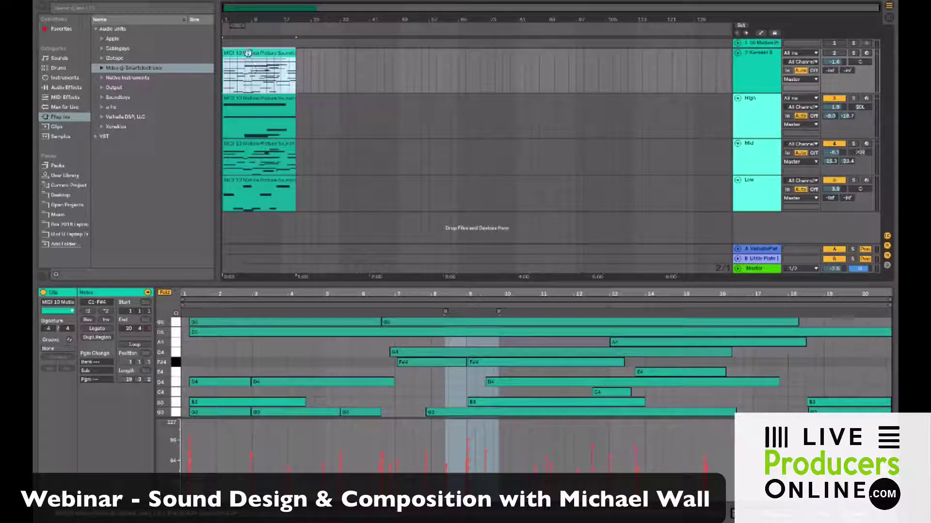
# - Set all notes in the High clip to one equal velocity of about 96
pyautogui.click(244, 103)
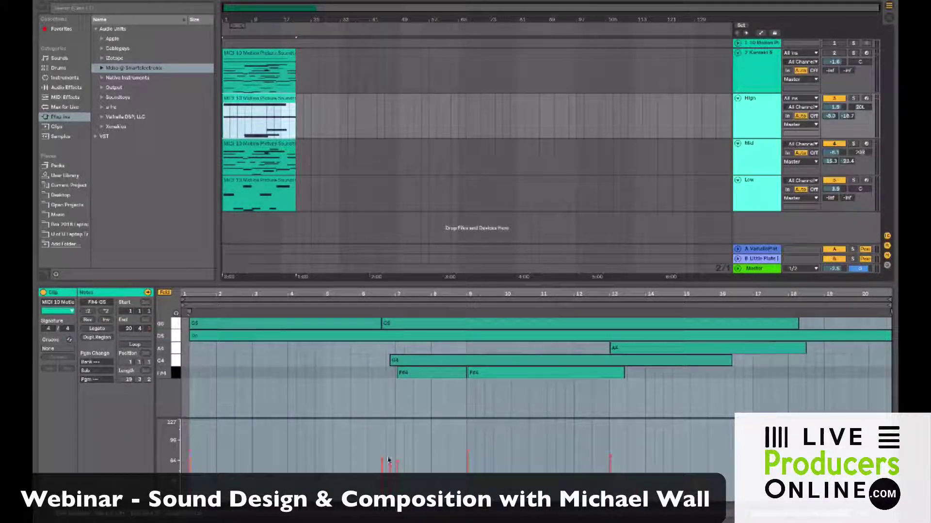
pyautogui.click(419, 447)
pyautogui.press('super+a')
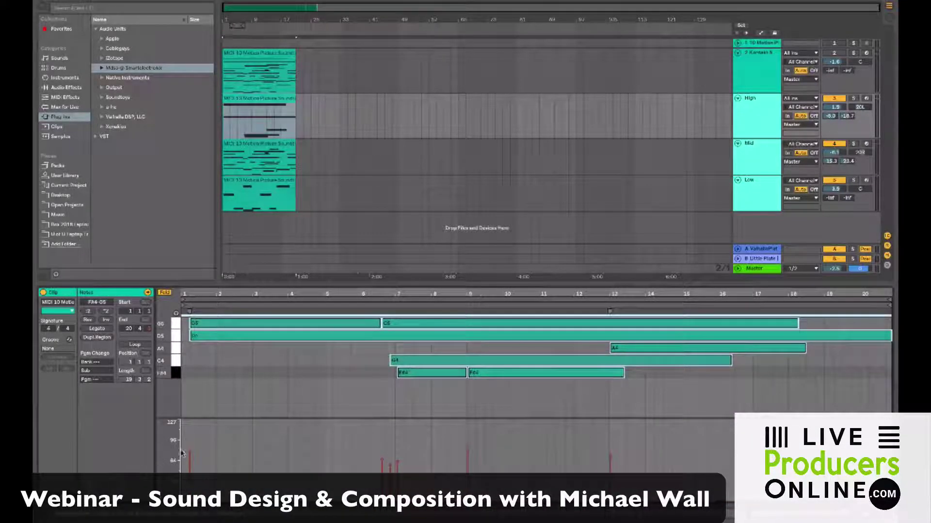
pyautogui.moveTo(189, 453); pyautogui.dragTo(190, 478)
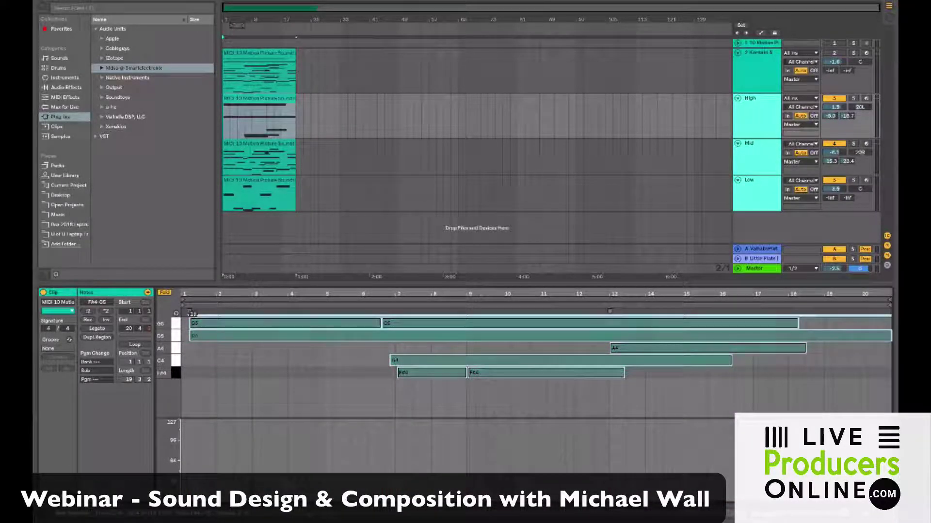
pyautogui.press('super+z')
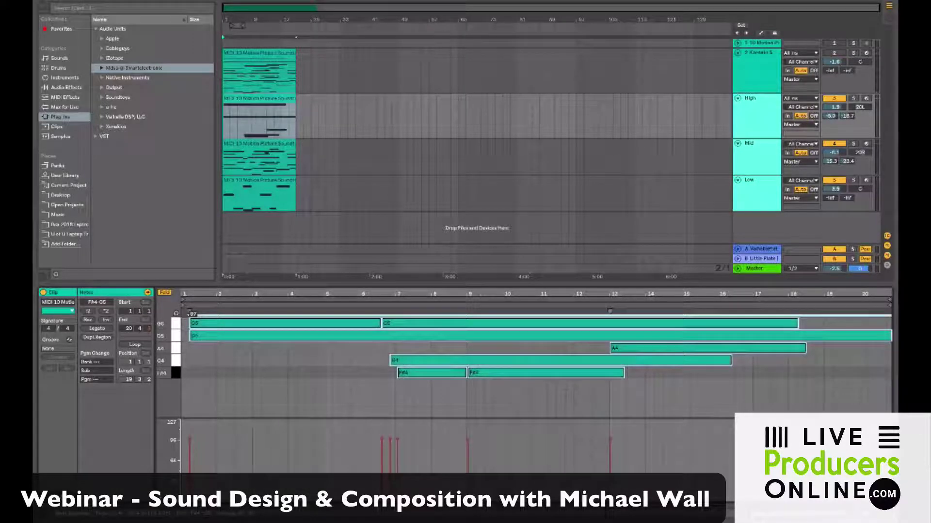
# - Set all notes in the Mid clip to one equal velocity of about 80
pyautogui.click(271, 153)
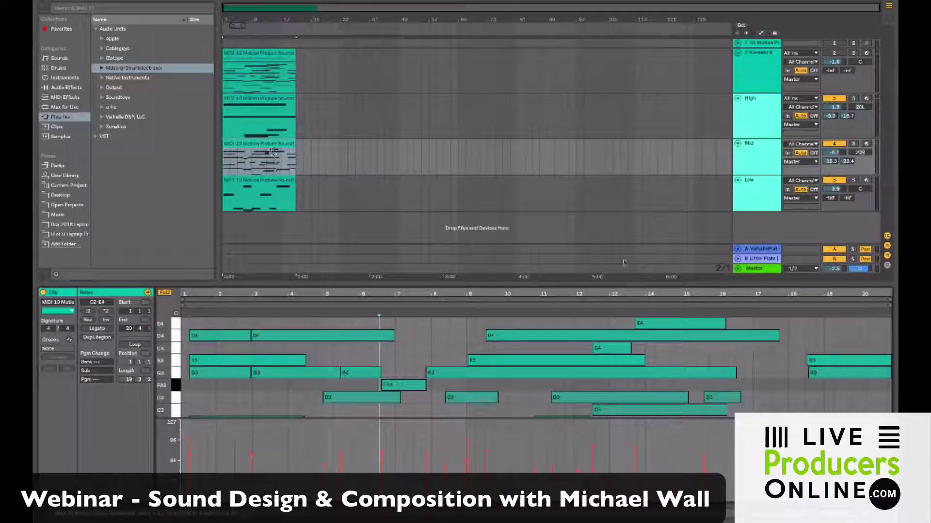
pyautogui.press('super+a')
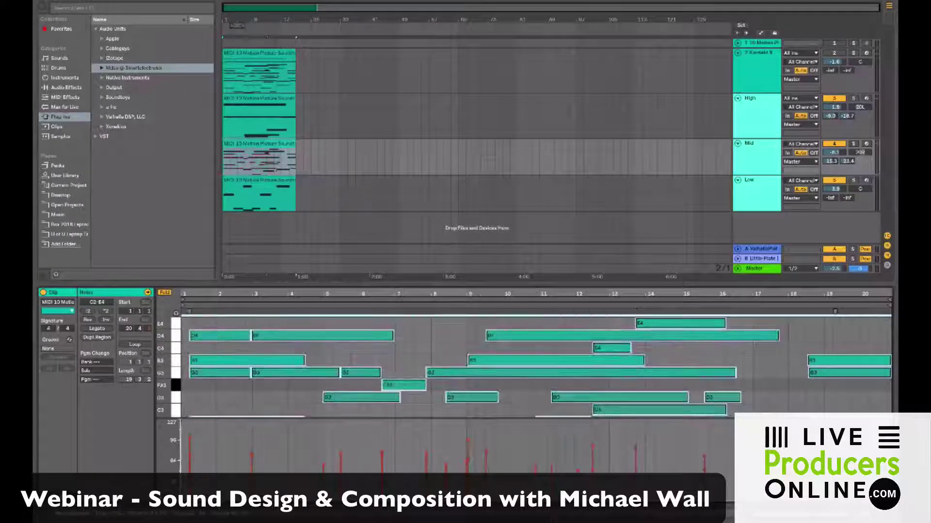
pyautogui.moveTo(190, 447)
pyautogui.mouseDown()
pyautogui.moveTo(191, 460)
pyautogui.moveTo(190, 452)
pyautogui.mouseUp()
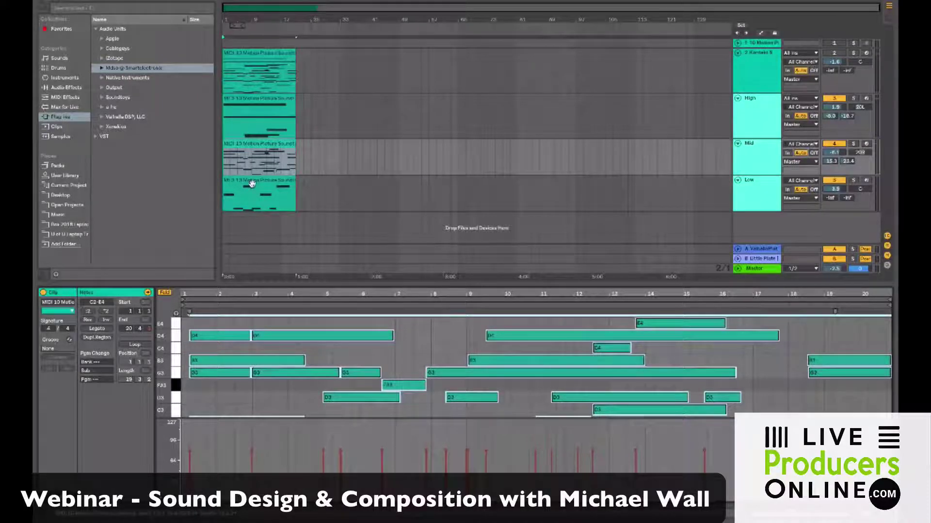
# - Set all notes in the Low clip to one equal velocity of about 76, and play the three tracks together
pyautogui.click(251, 183)
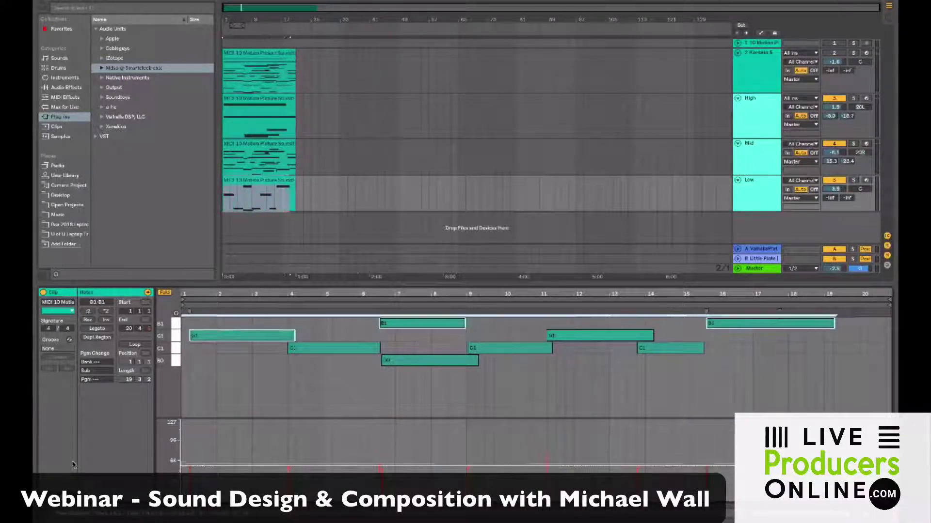
pyautogui.hotkey('ctrl', 'a')
pyautogui.hotkey('ctrl', 'l')
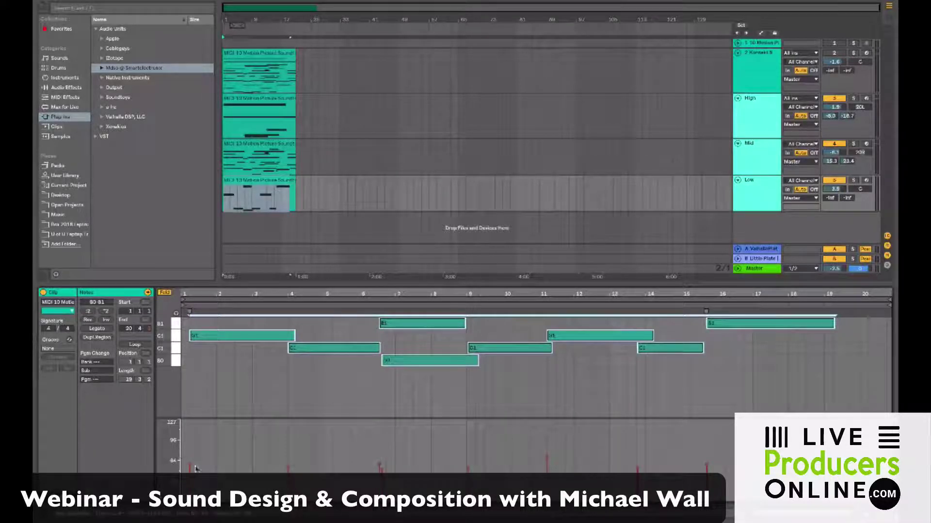
pyautogui.moveTo(190, 465)
pyautogui.mouseDown()
pyautogui.moveTo(190, 487)
pyautogui.moveTo(190, 460)
pyautogui.mouseUp()
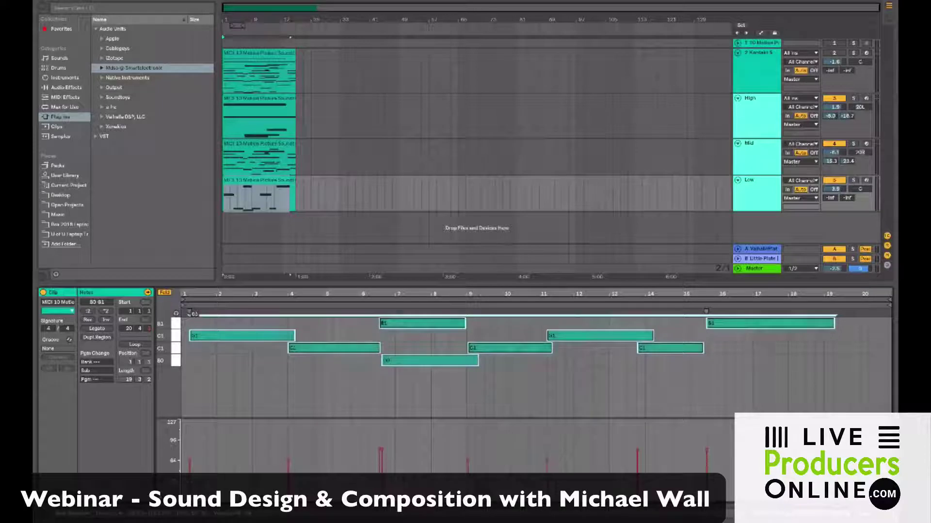
pyautogui.press('space')
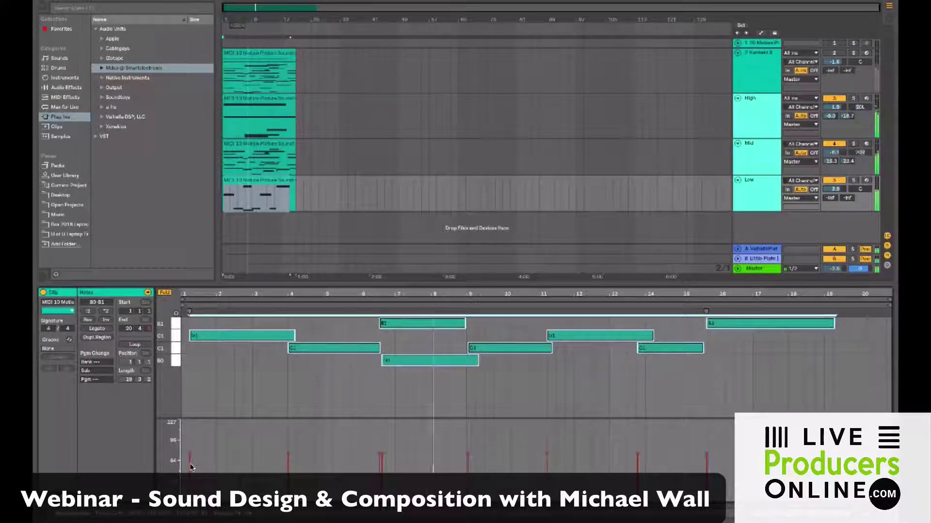
pyautogui.press('space')
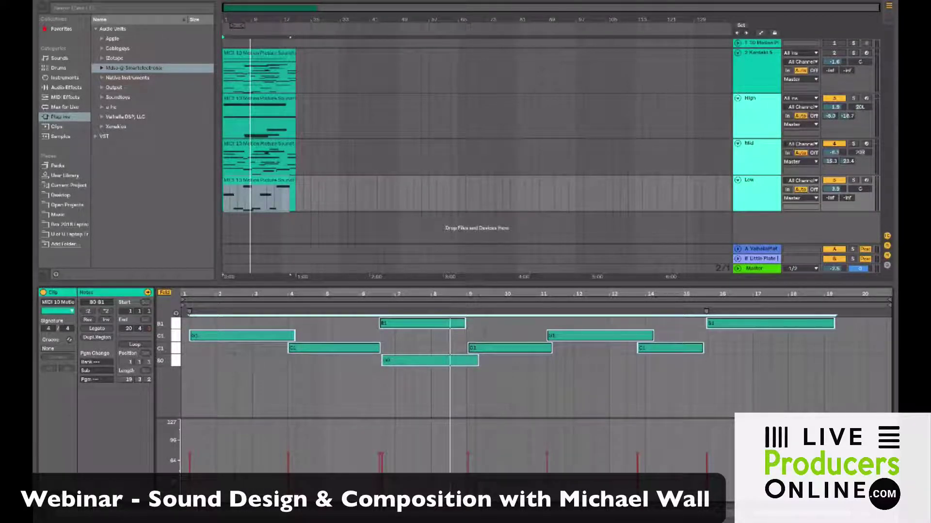
# - Compare the notes and velocities of the Kontakt 5, High, Mid and Low clips, and leave no clip selected
pyautogui.click(252, 81)
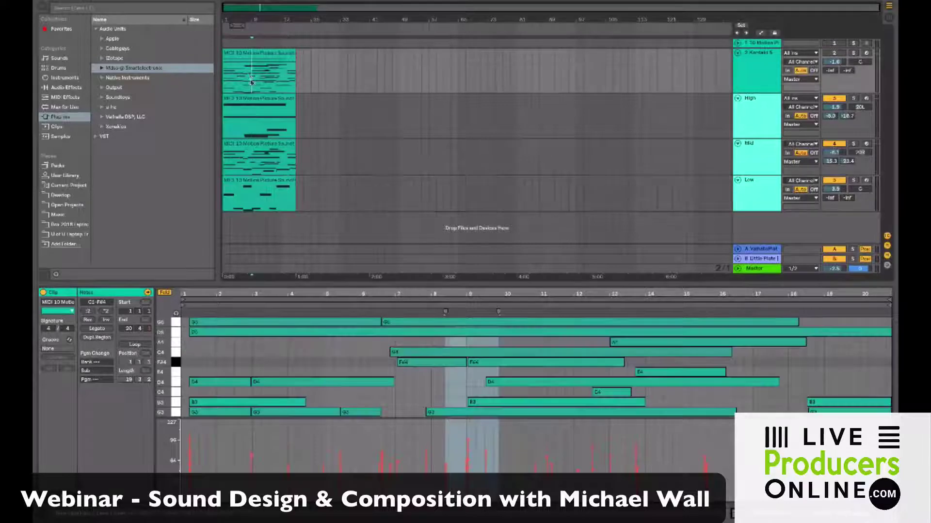
pyautogui.click(249, 108)
pyautogui.keyDown('shift'); pyautogui.click(248, 152); pyautogui.keyUp('shift')
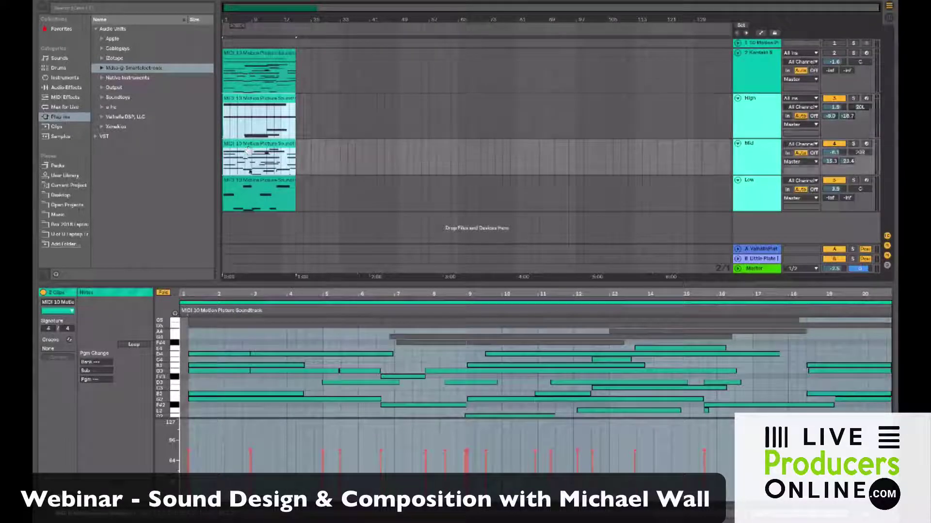
pyautogui.click(248, 191)
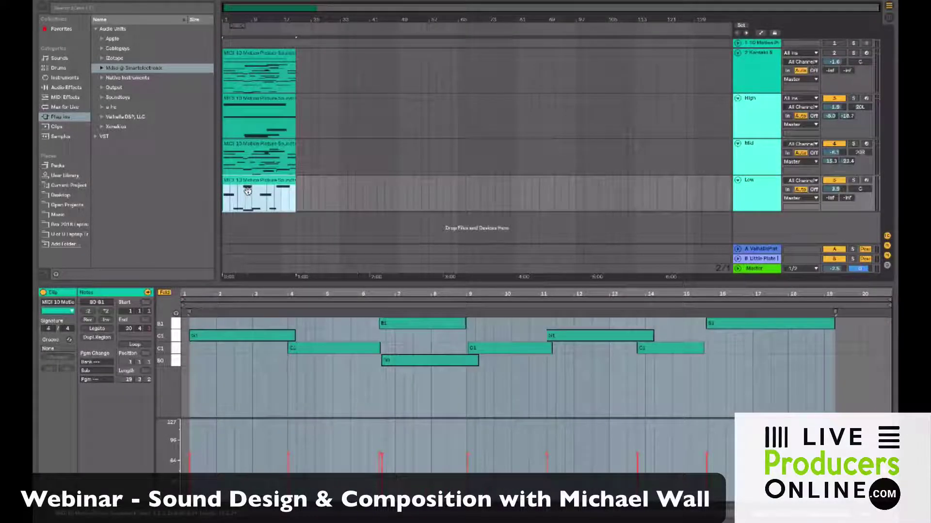
pyautogui.keyDown('shift'); pyautogui.click(242, 103); pyautogui.keyUp('shift')
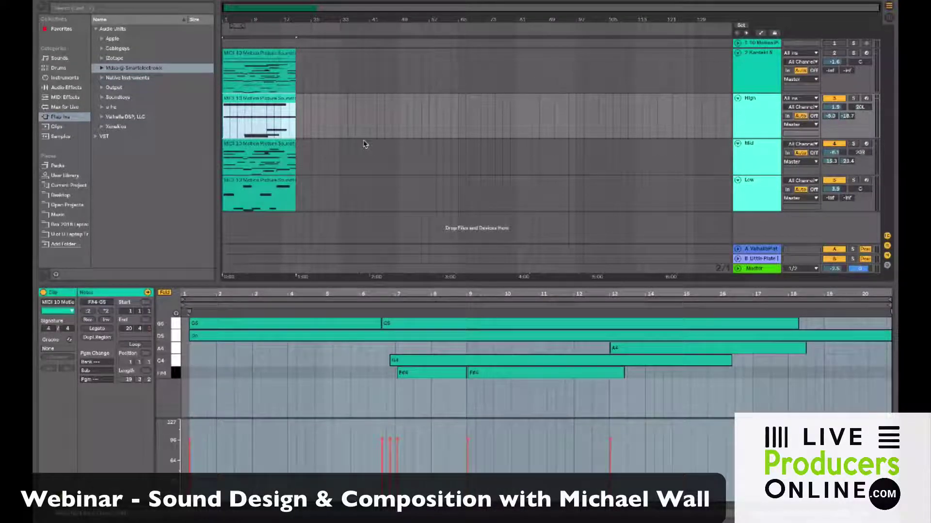
pyautogui.click(363, 148)
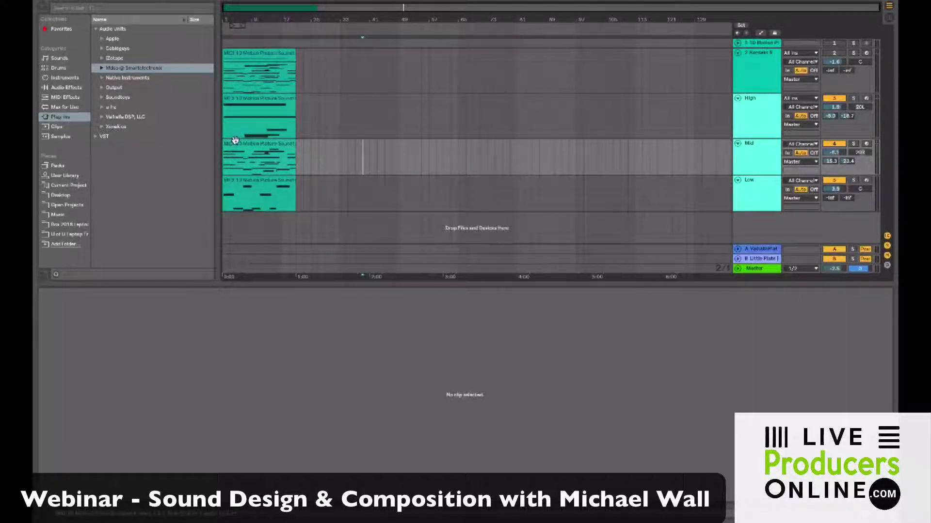
# - View the original 10 Motion Picture Soundtrack audio clip's waveform in Session View, and return to the arrangement
pyautogui.press('Tab')
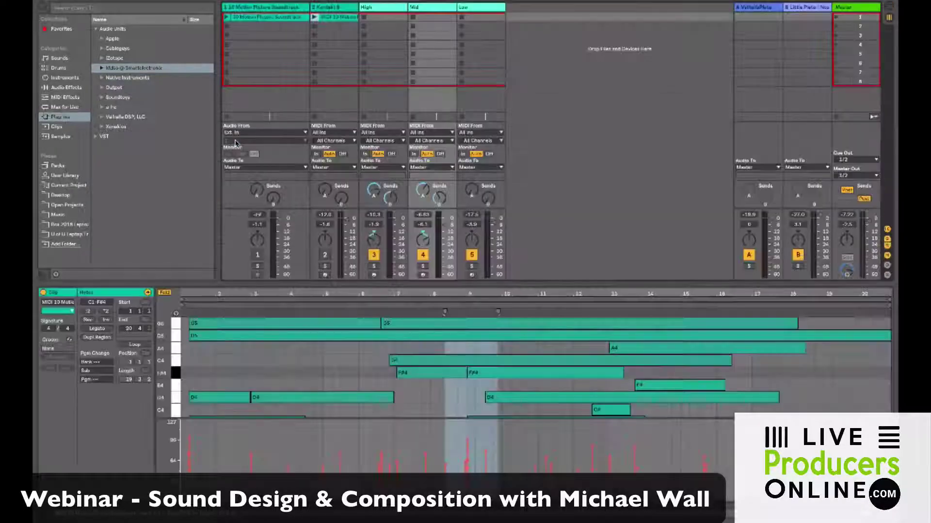
pyautogui.click(271, 19)
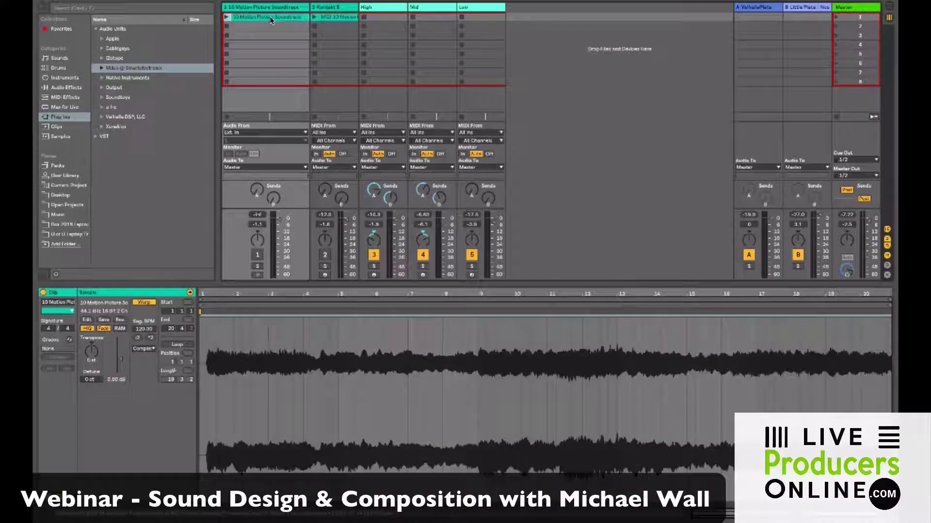
pyautogui.press('Tab')
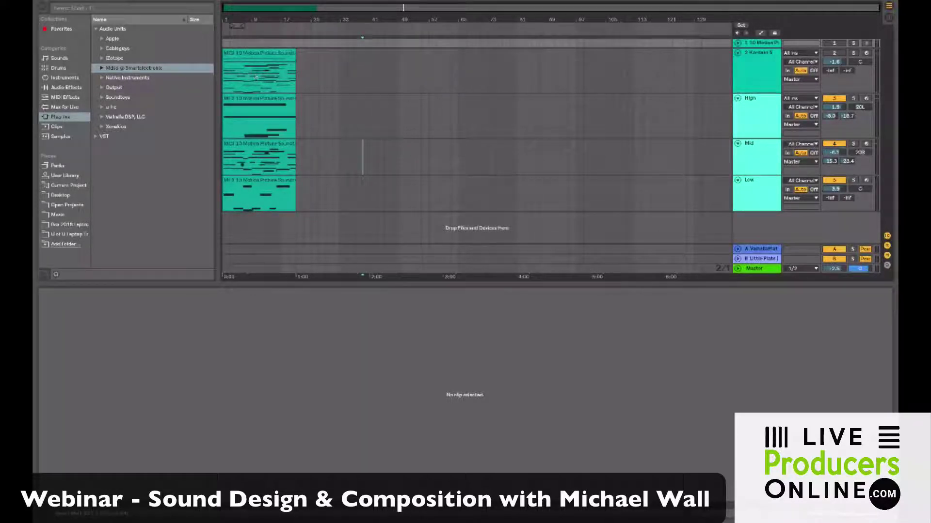
# - Examine the High clip's notes from its first G5 note, and the notes of the Mid clip
pyautogui.click(244, 120)
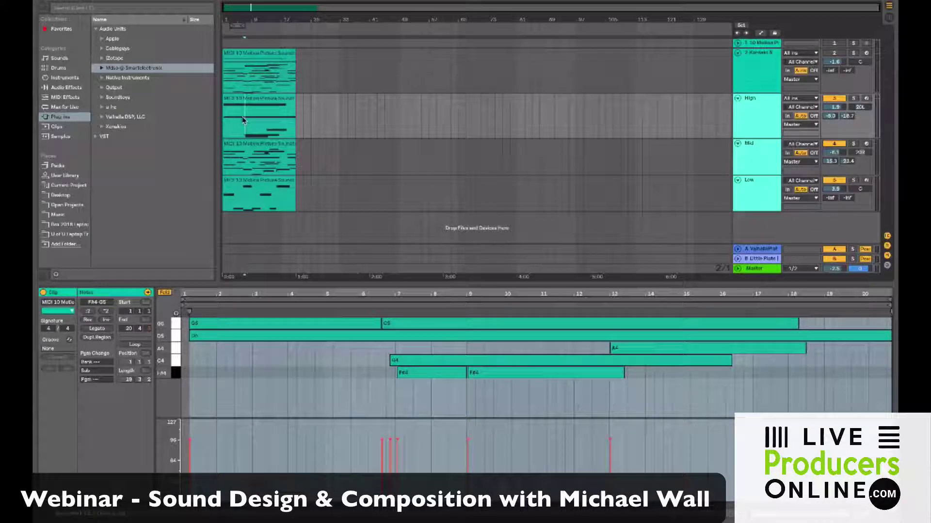
pyautogui.click(208, 327)
pyautogui.click(741, 383)
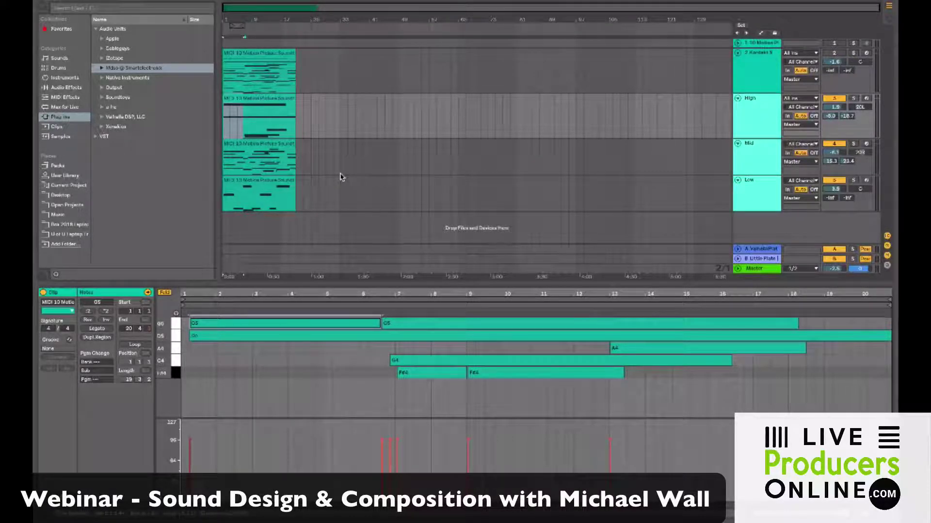
pyautogui.click(236, 100)
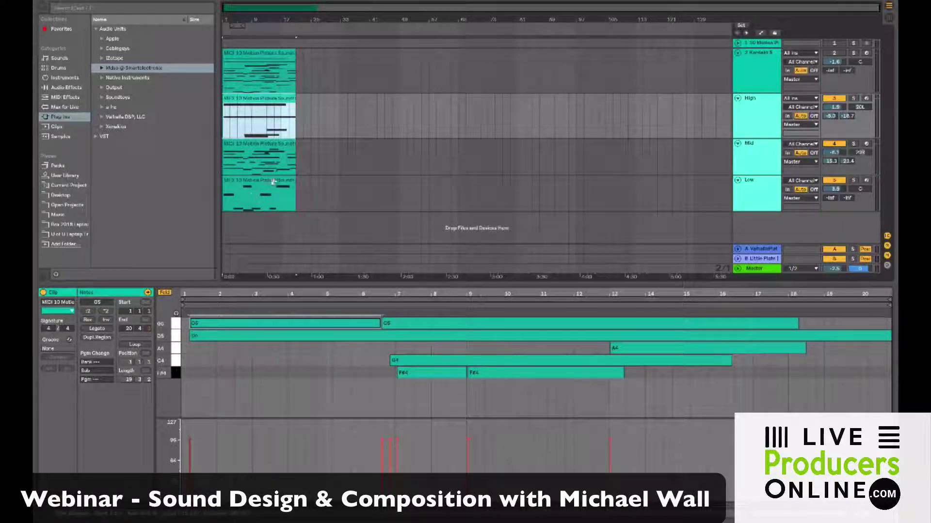
pyautogui.click(236, 178)
pyautogui.click(238, 163)
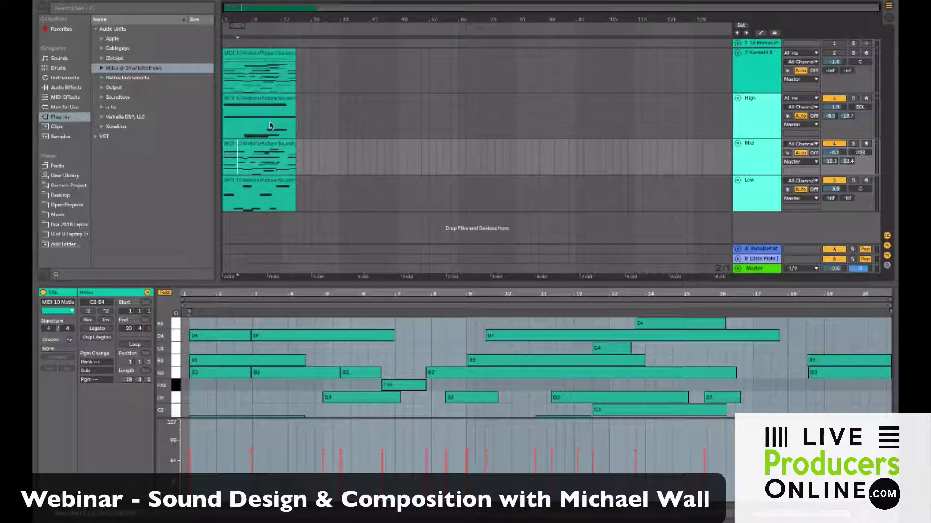
# - View the full Kontakt 5 clip, select the High, Mid and Low clips together, and take the window out of full screen
pyautogui.click(252, 77)
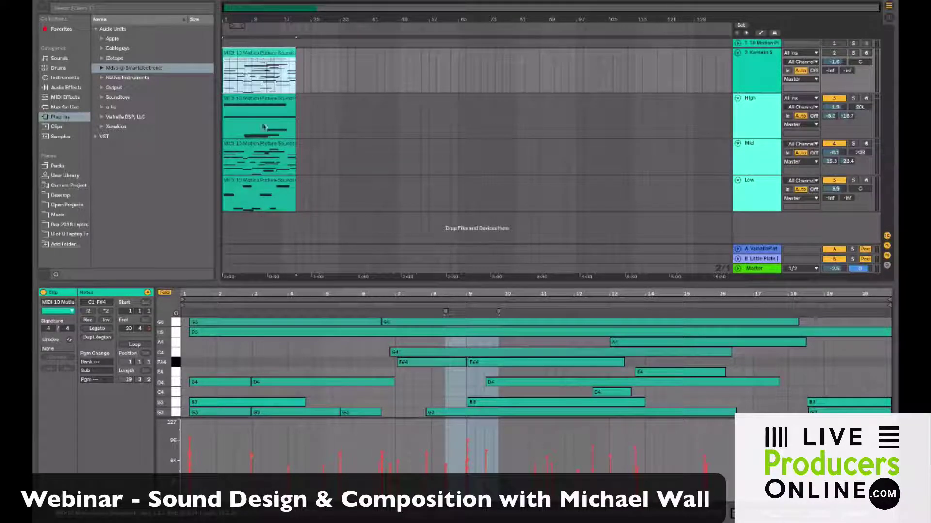
pyautogui.click(257, 187)
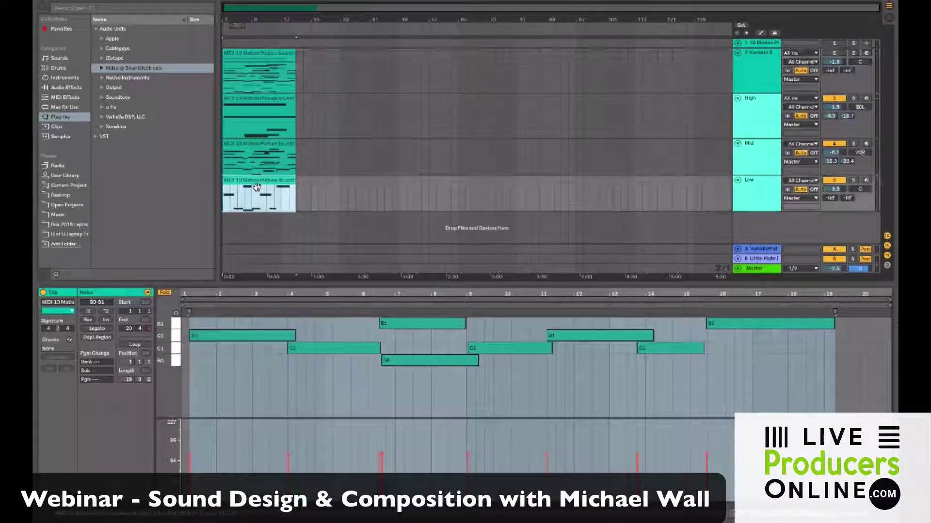
pyautogui.keyDown('ctrl'); pyautogui.click(270, 103); pyautogui.keyUp('ctrl')
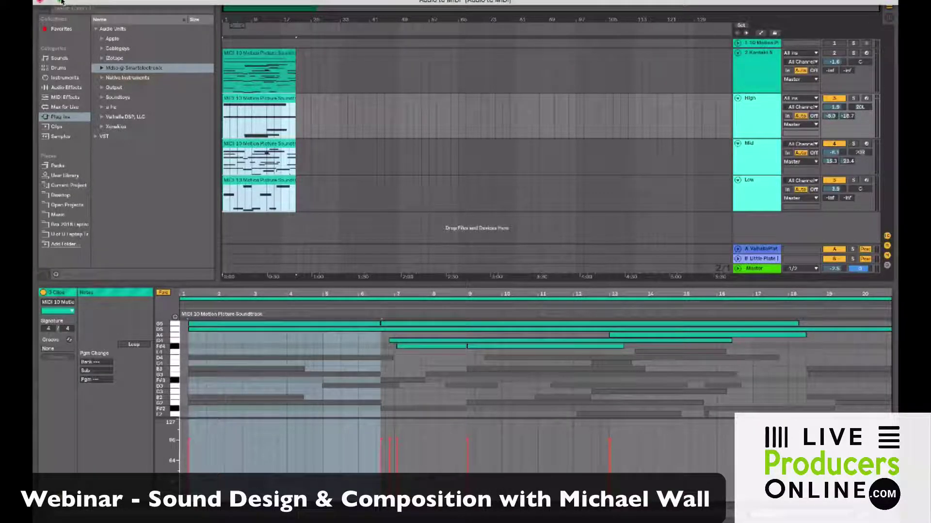
pyautogui.click(62, 2)
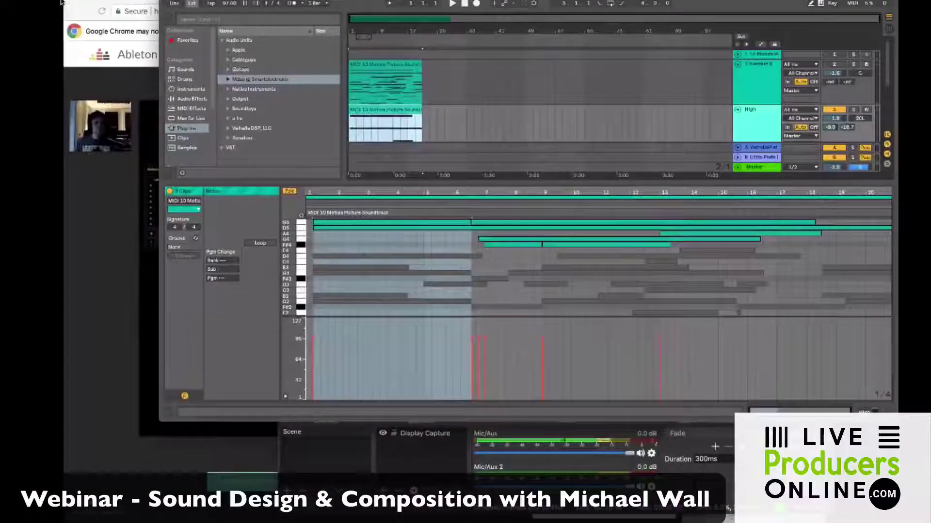